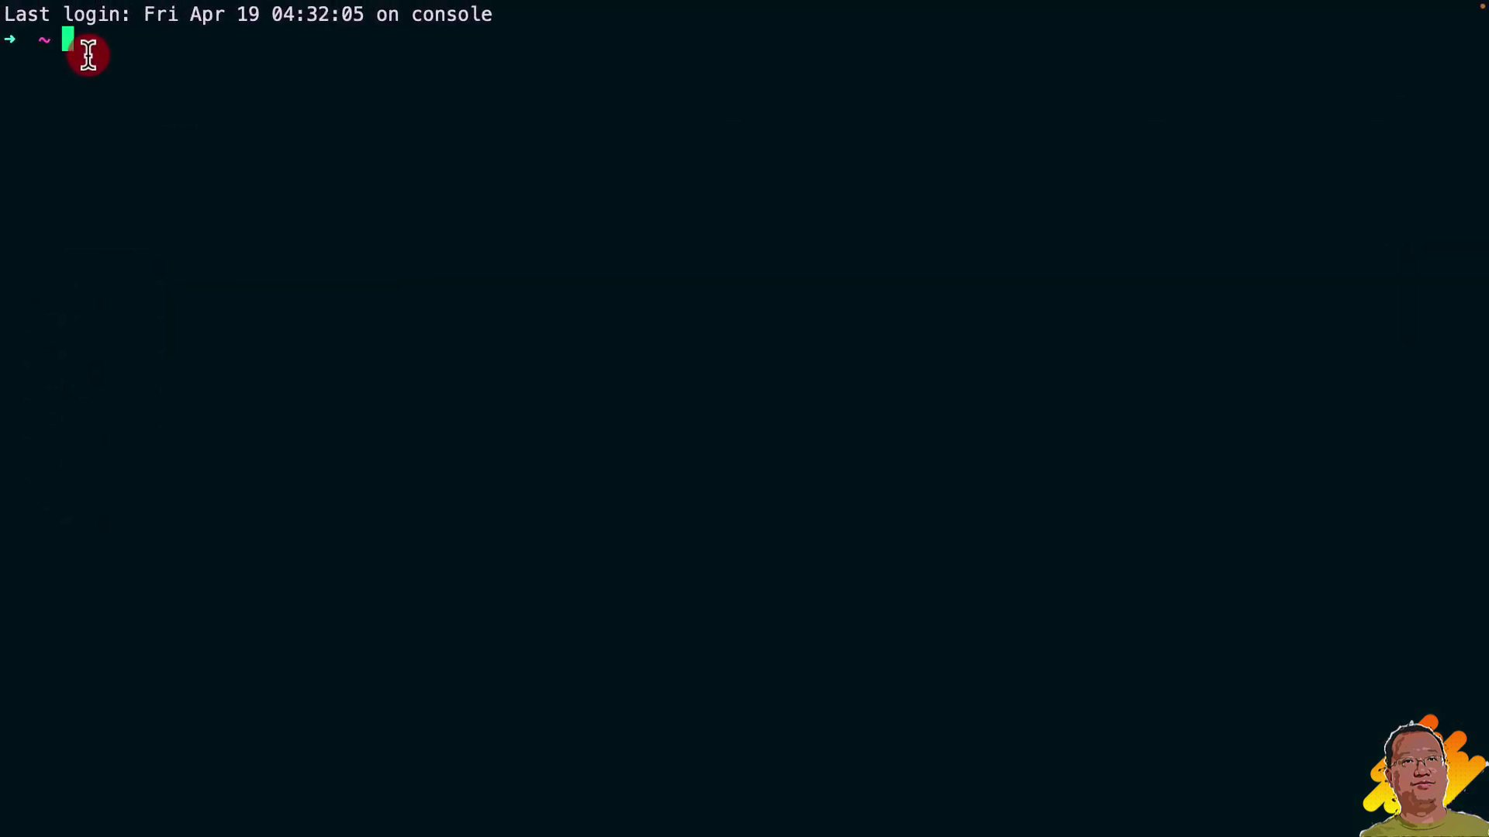
Step: Enlarge the terminal font and start the minikube cluster
{"action": "key", "text": "cmd+plus"}
{"action": "key", "text": "cmd+plus"}
{"action": "key", "text": "cmd+plus"}
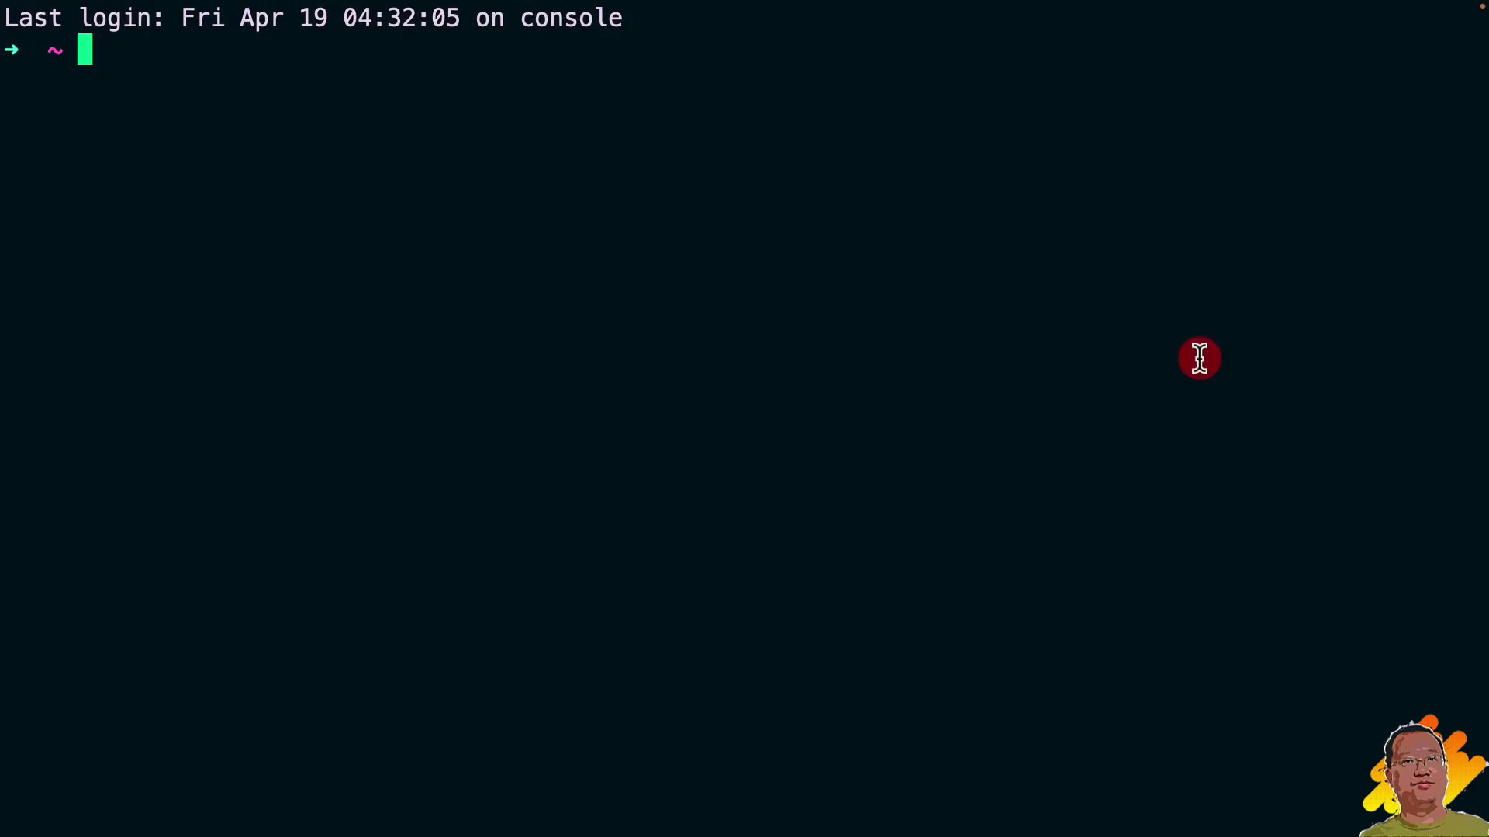
{"action": "key", "text": "super+plus"}
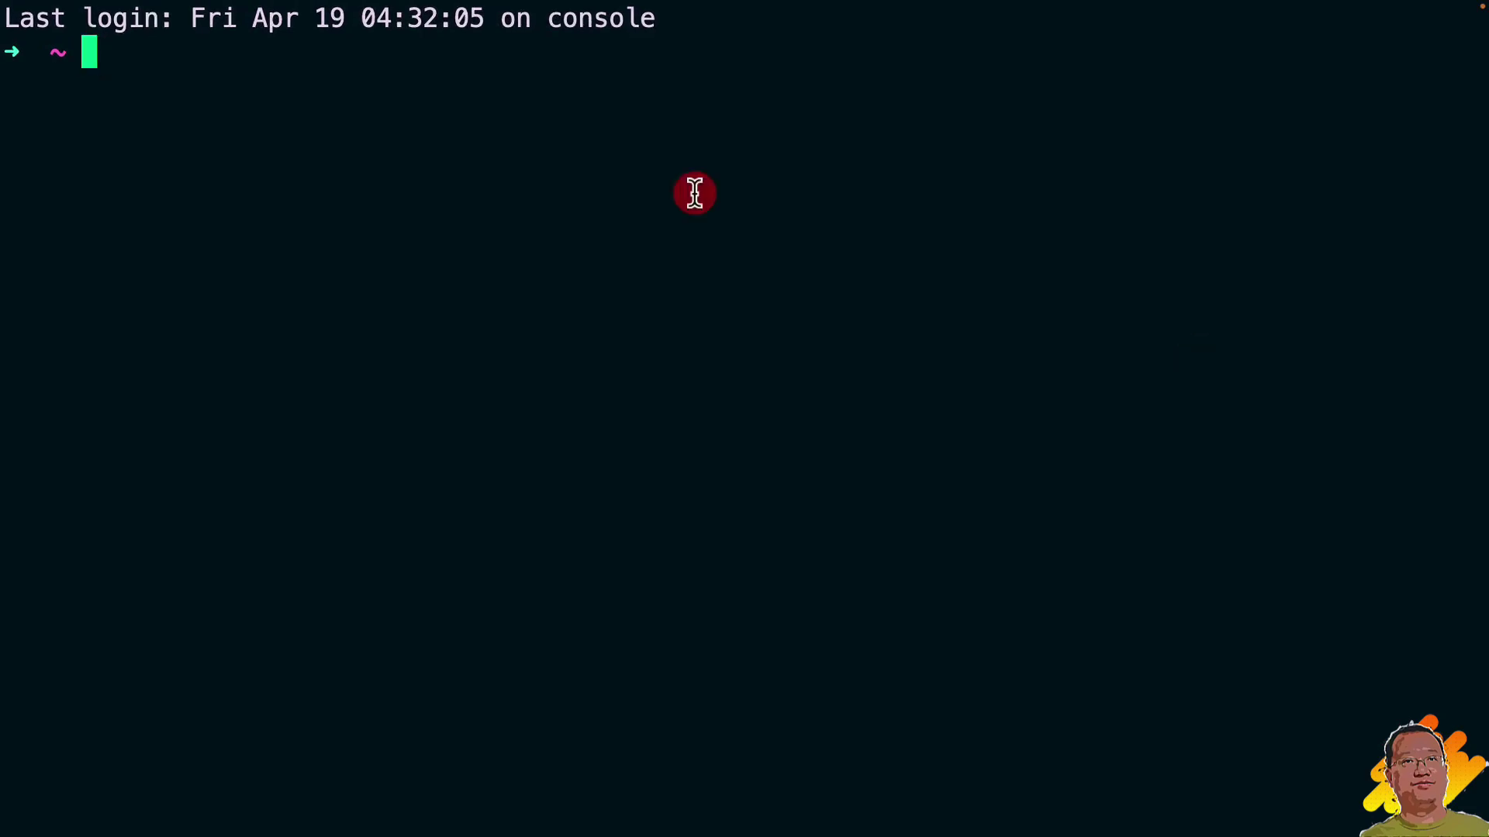
{"action": "type", "text": "minikube start"}
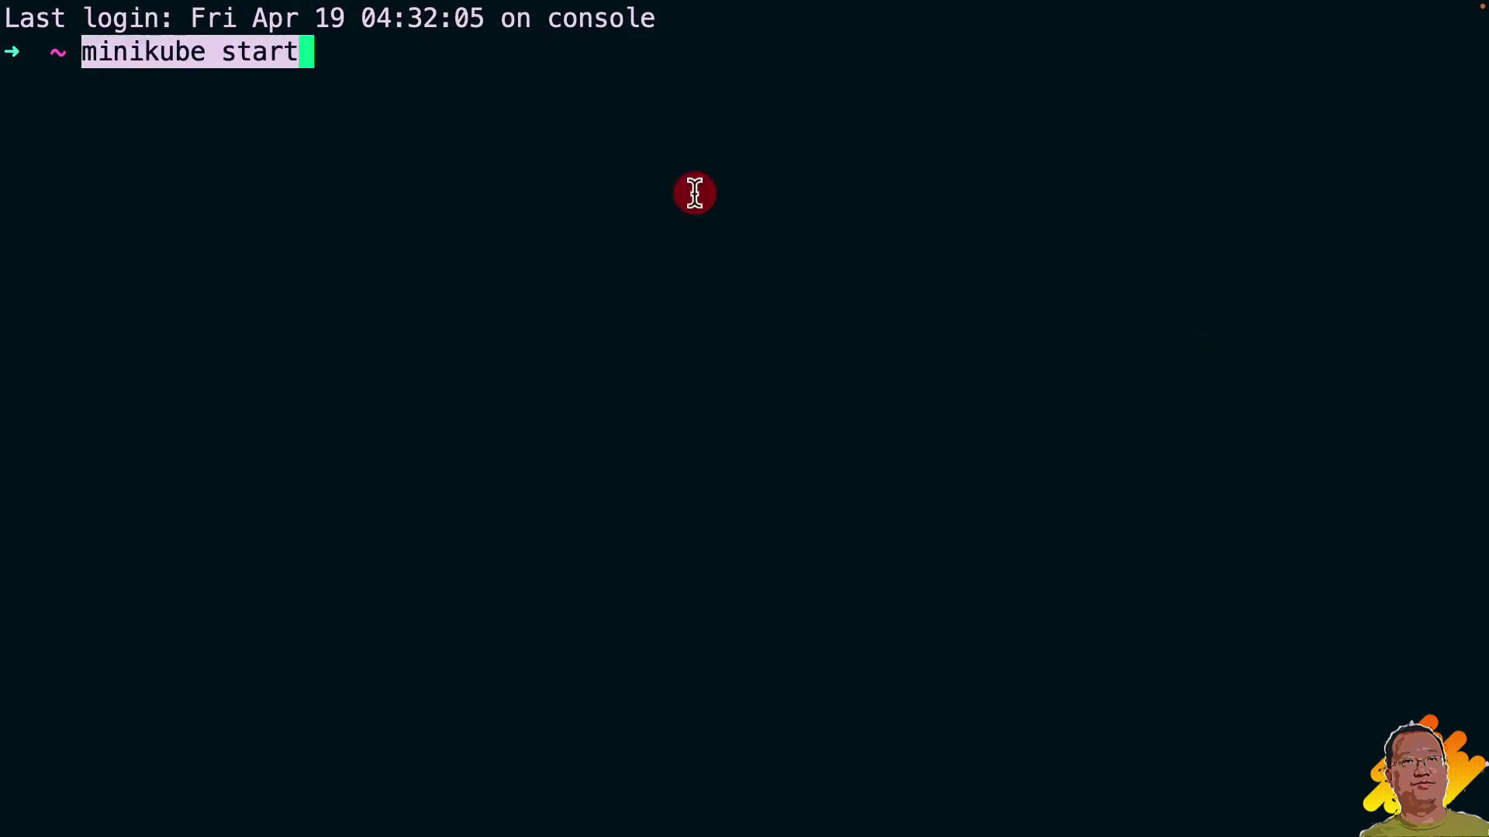
{"action": "key", "text": "Return"}
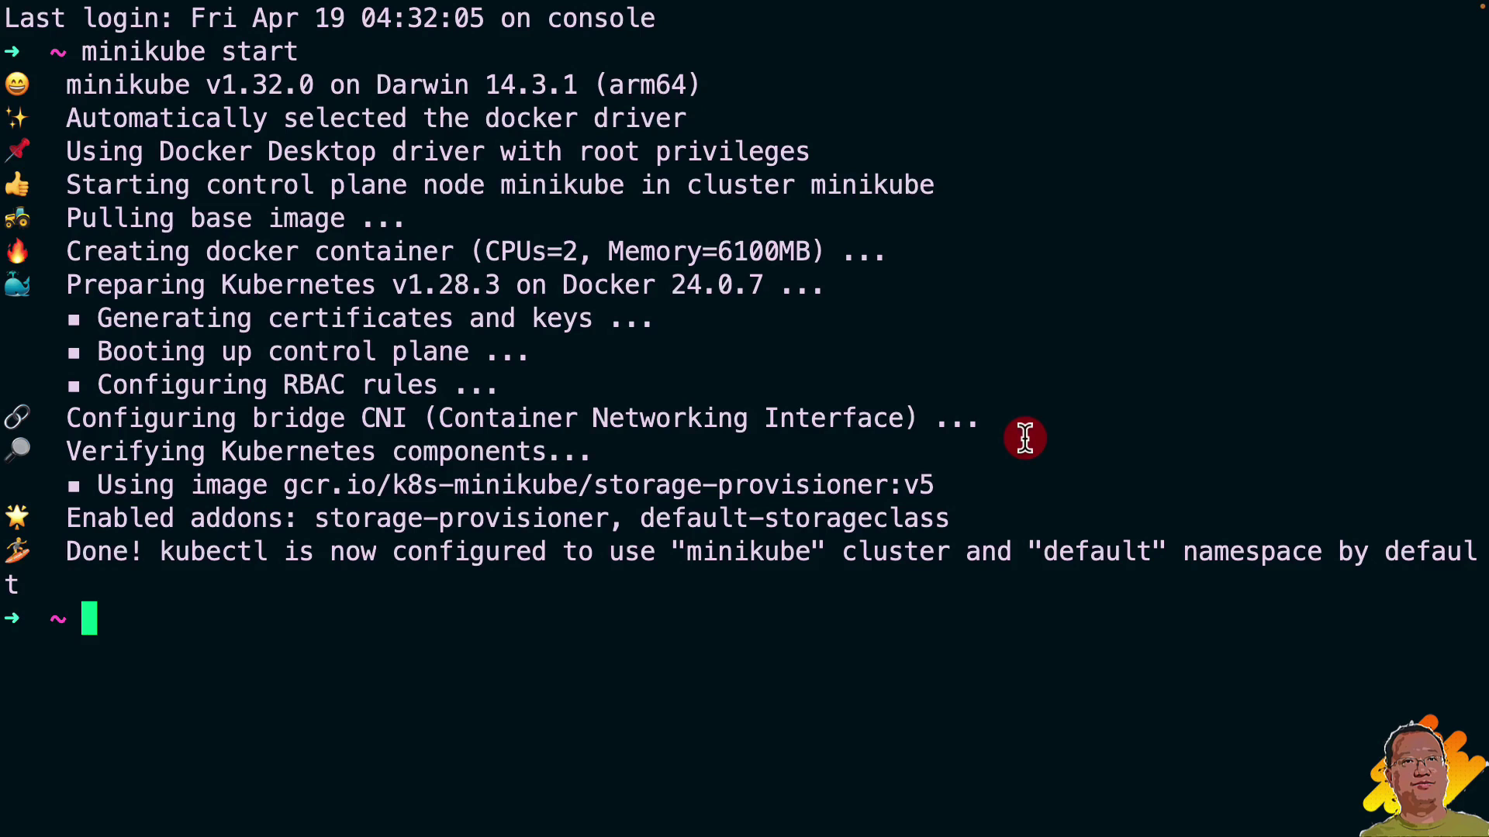
Step: Enable the metrics-server addon on the minikube cluster
{"action": "type", "text": "minikube addons enable metrics-server"}
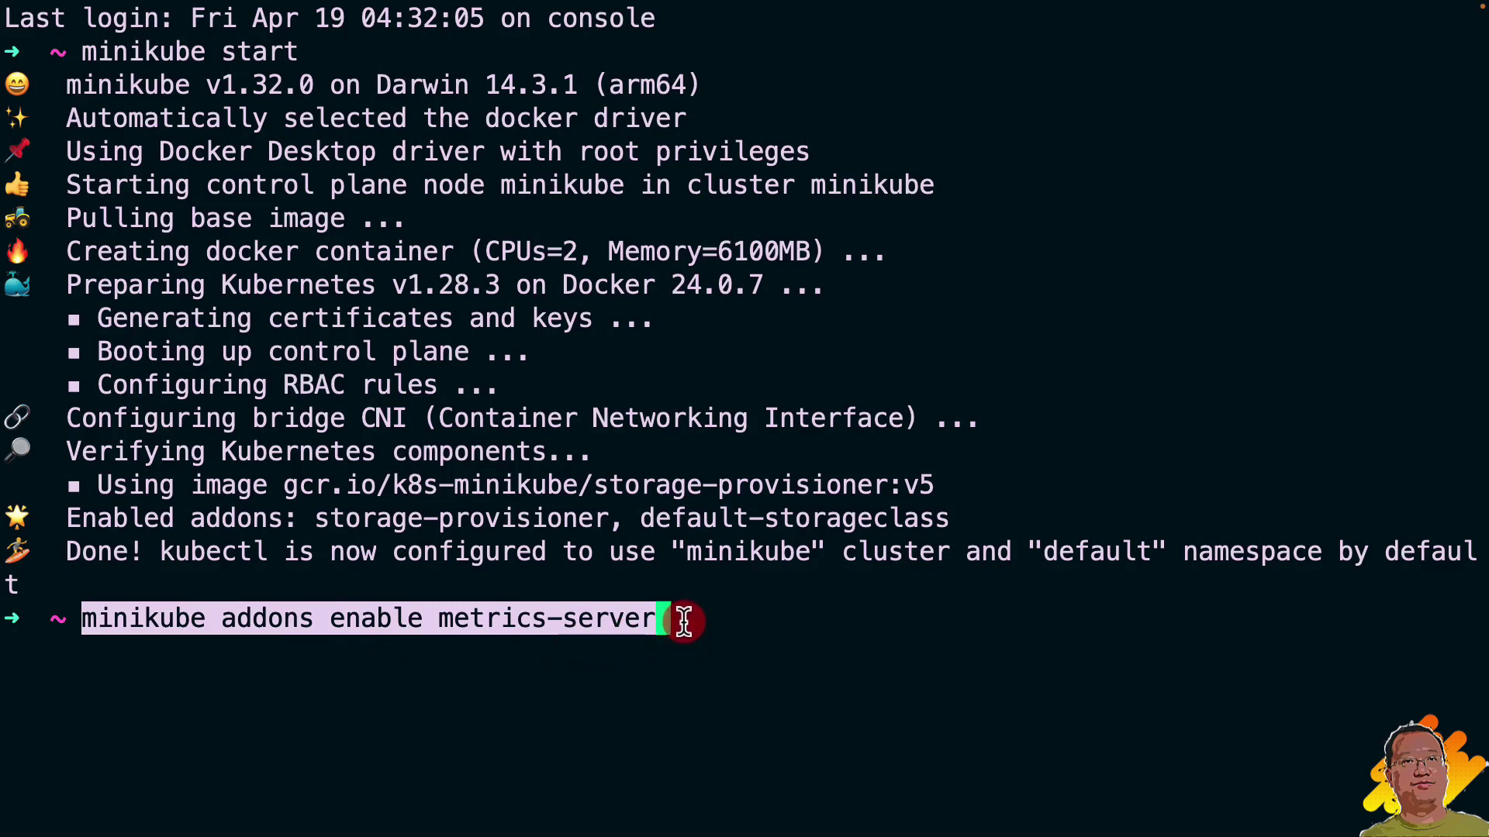
{"action": "key", "text": "Return"}
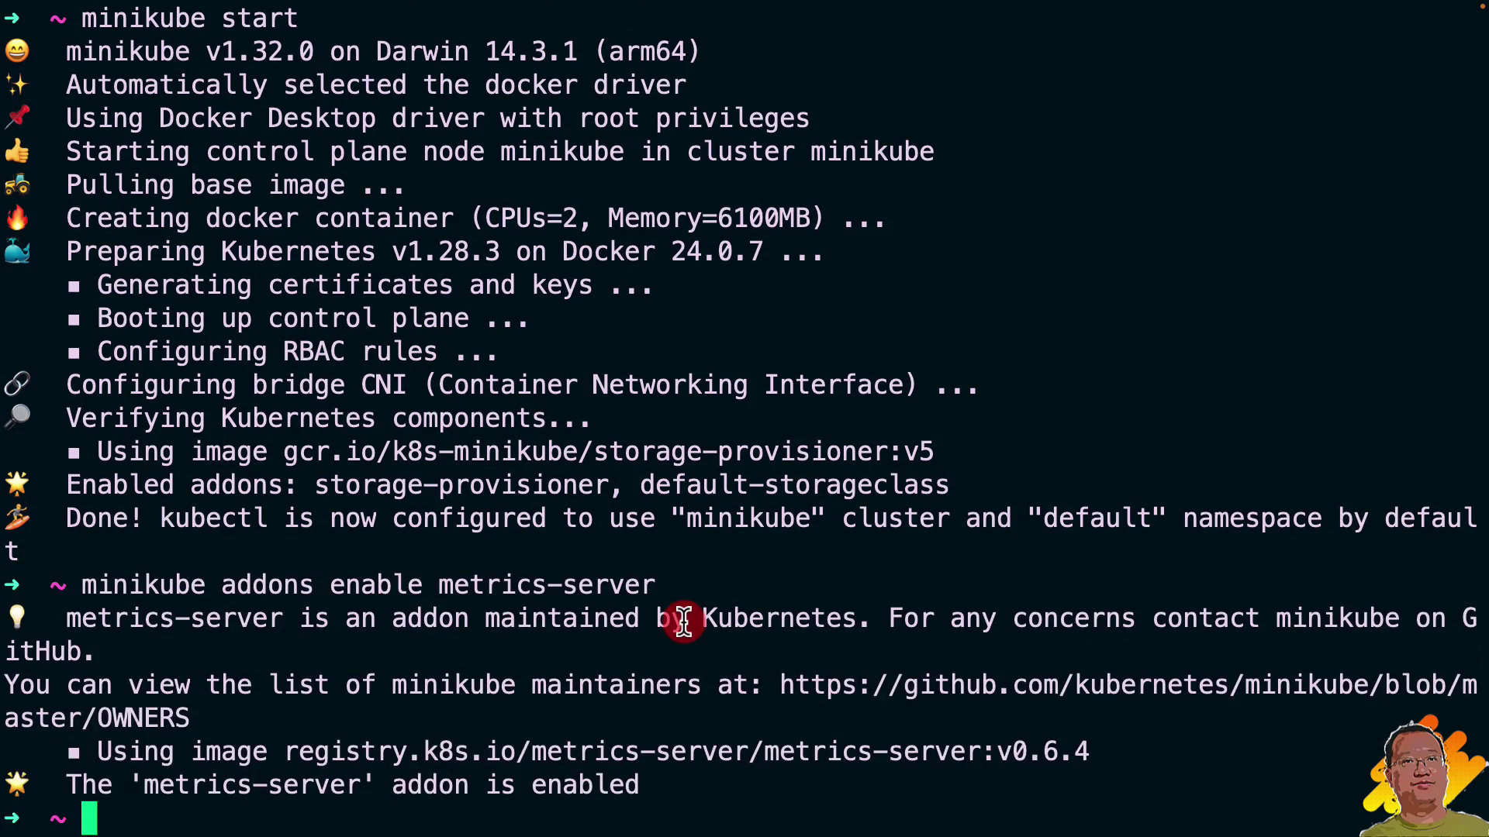
{"action": "type", "text": "clear"}
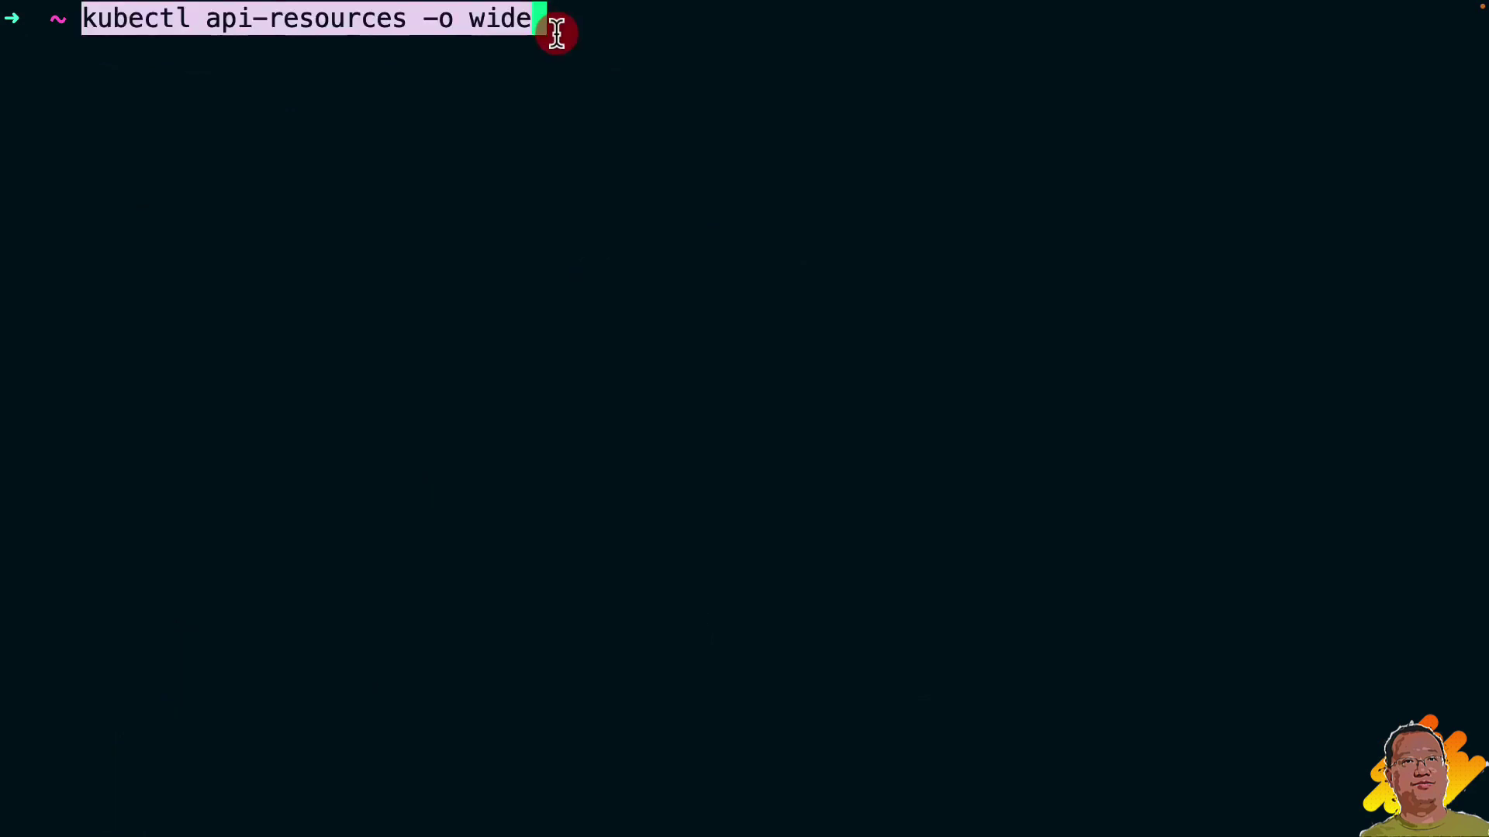
Step: List API resources in wide format, highlight horizontalpodautoscalers, then clear the screen
{"action": "key", "text": "Return"}
{"action": "scroll", "coordinate": [454, 552], "scroll_direction": "up", "scroll_amount": 1}
{"action": "scroll", "coordinate": [455, 552], "scroll_direction": "up", "scroll_amount": 4}
{"action": "scroll", "coordinate": [454, 552], "scroll_direction": "up", "scroll_amount": 3}
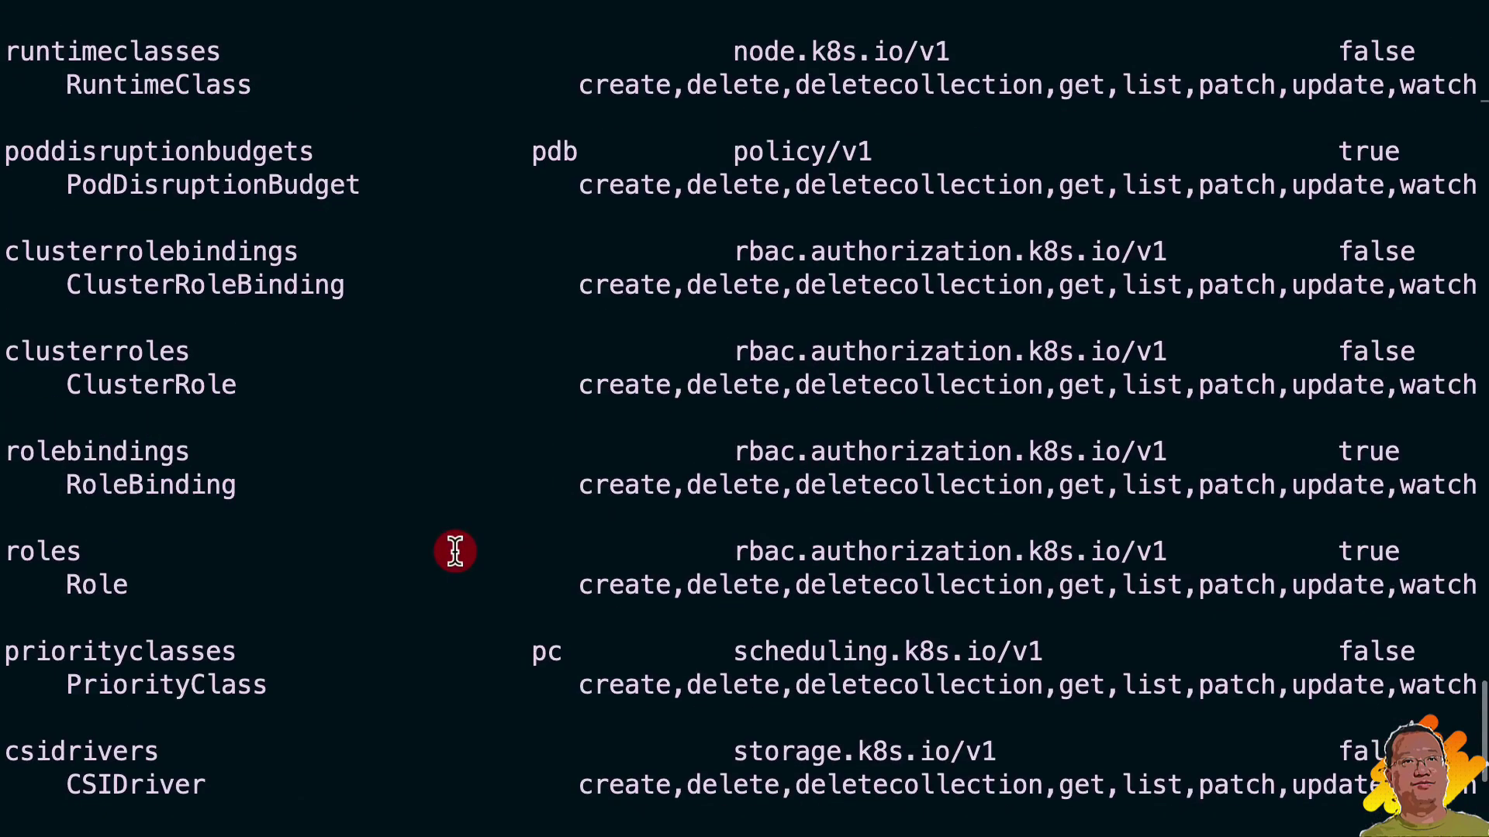
{"action": "scroll", "coordinate": [454, 552], "scroll_direction": "up", "scroll_amount": 2}
{"action": "scroll", "coordinate": [455, 552], "scroll_direction": "up", "scroll_amount": 3}
{"action": "scroll", "coordinate": [455, 552], "scroll_direction": "up", "scroll_amount": 3}
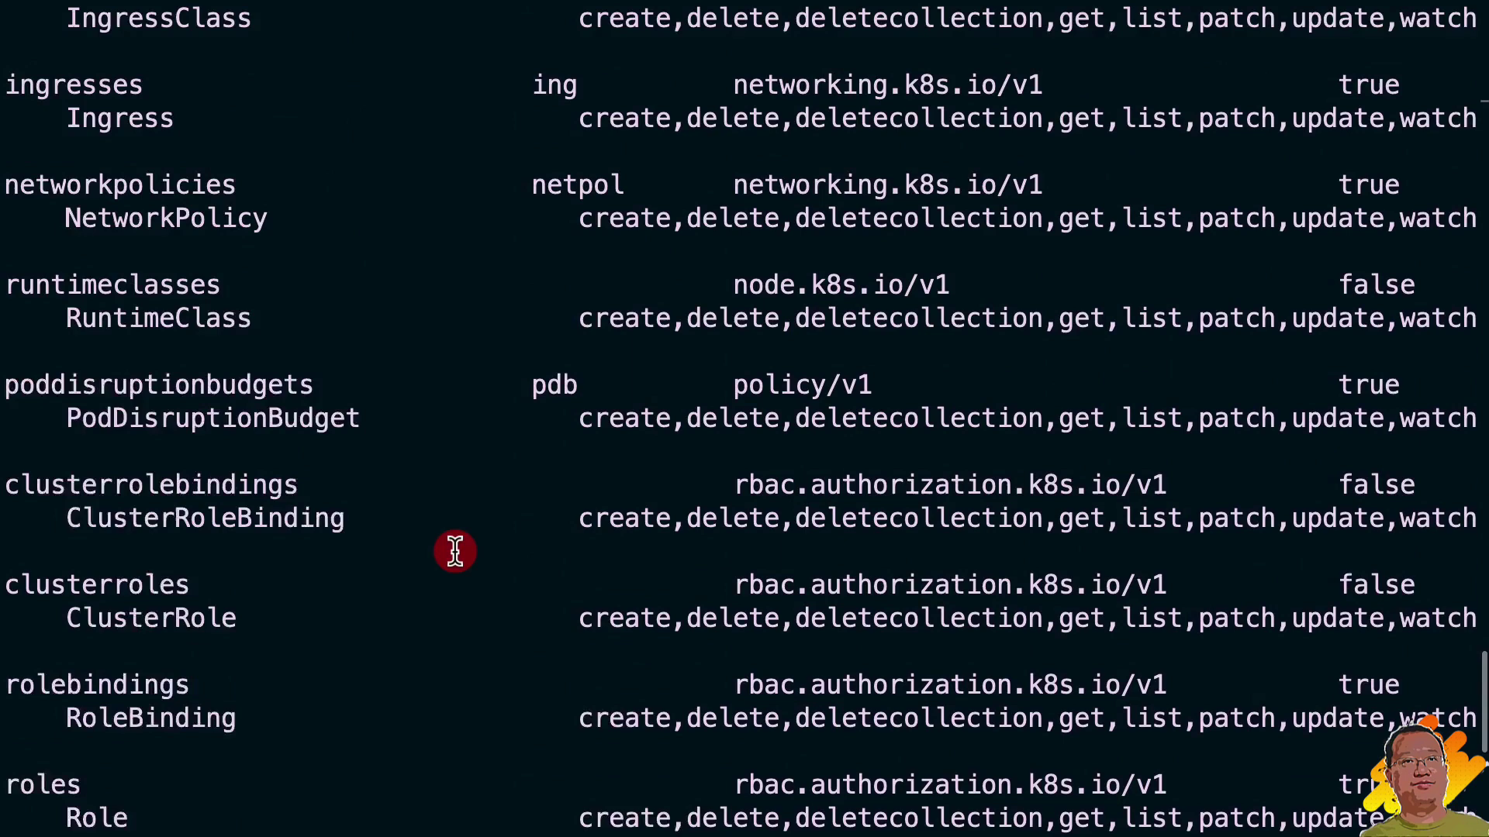
{"action": "scroll", "coordinate": [456, 552], "scroll_direction": "up", "scroll_amount": 3}
{"action": "scroll", "coordinate": [455, 552], "scroll_direction": "up", "scroll_amount": 2}
{"action": "scroll", "coordinate": [455, 551], "scroll_direction": "up", "scroll_amount": 2}
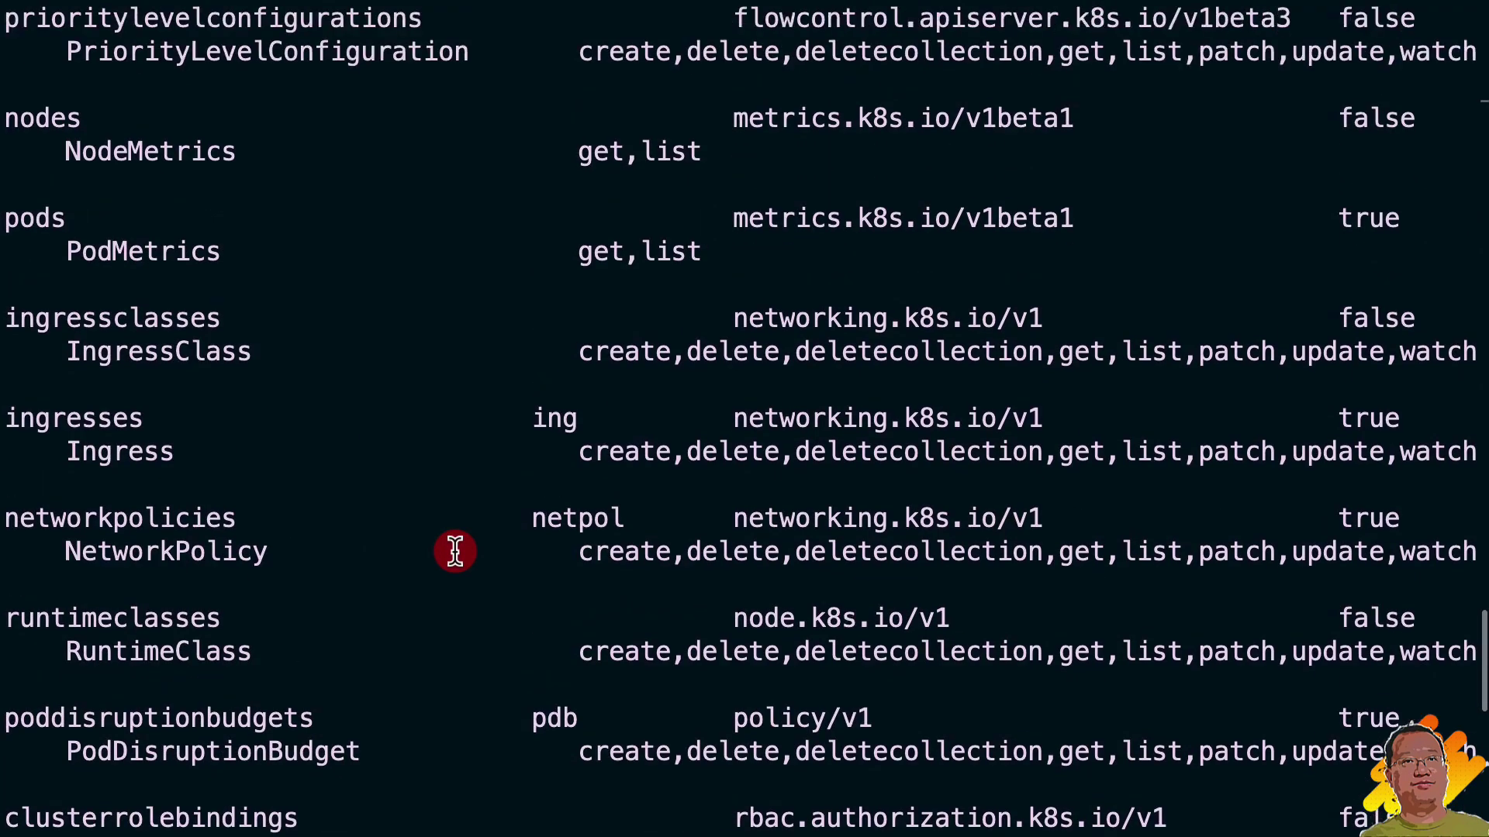
{"action": "scroll", "coordinate": [455, 552], "scroll_direction": "up", "scroll_amount": 5}
{"action": "left_click_drag", "start_coordinate": [5, 218], "coordinate": [389, 219]}
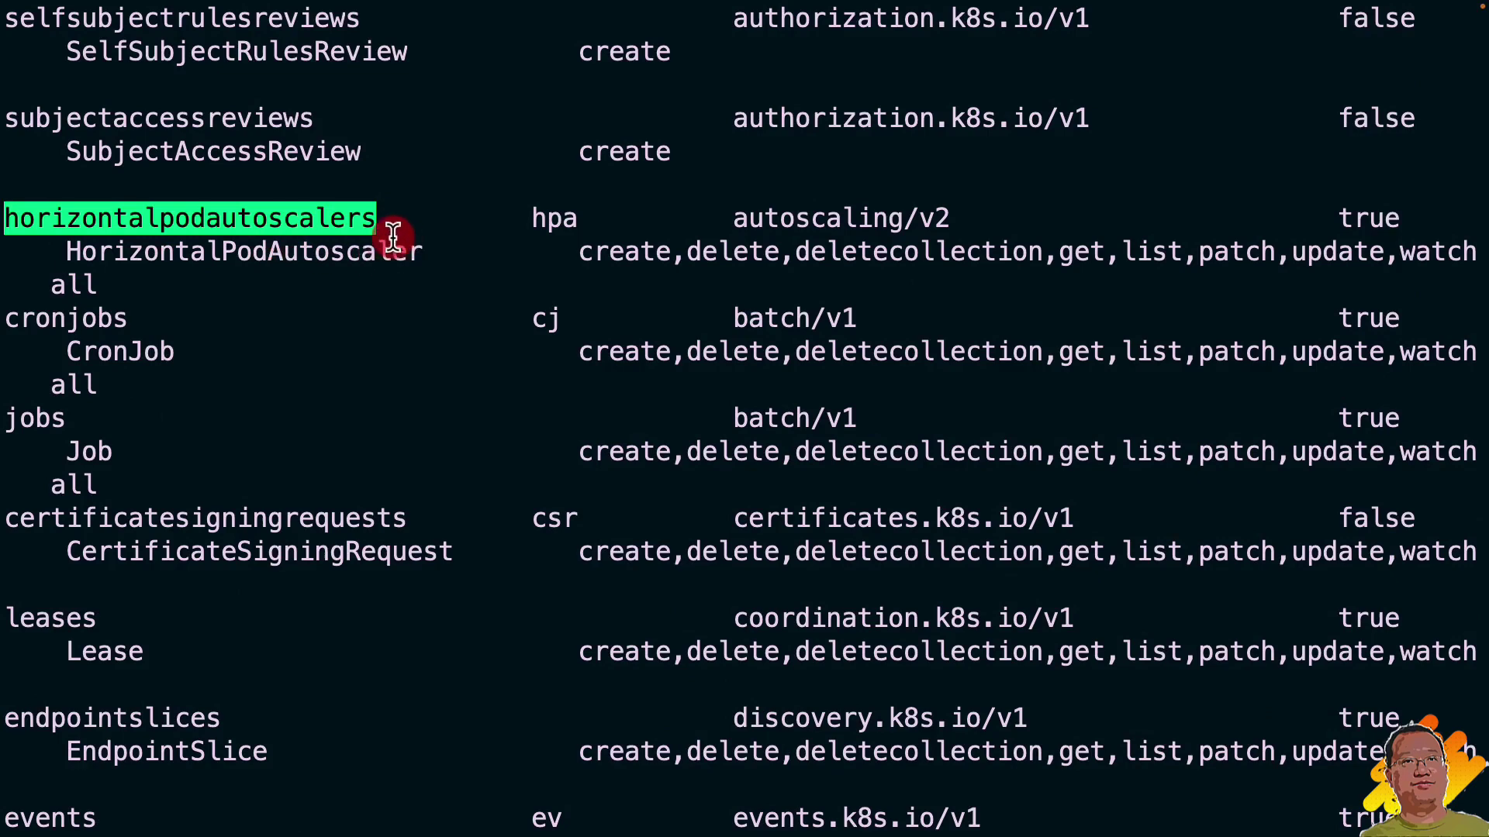
{"action": "left_click", "coordinate": [937, 226]}
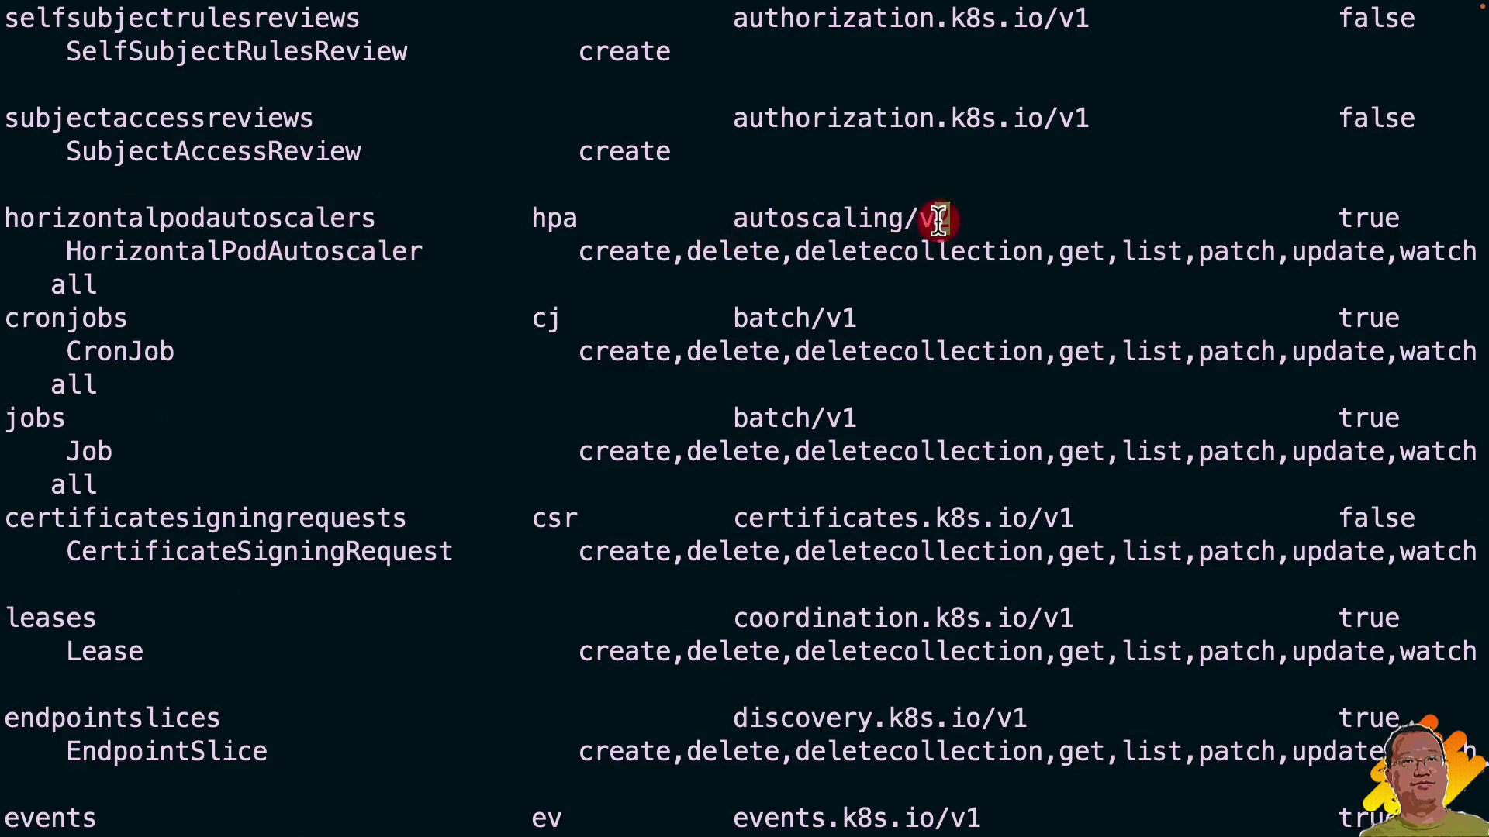
{"action": "scroll", "coordinate": [194, 815], "scroll_direction": "down", "scroll_amount": 15}
{"action": "type", "text": "clear"}
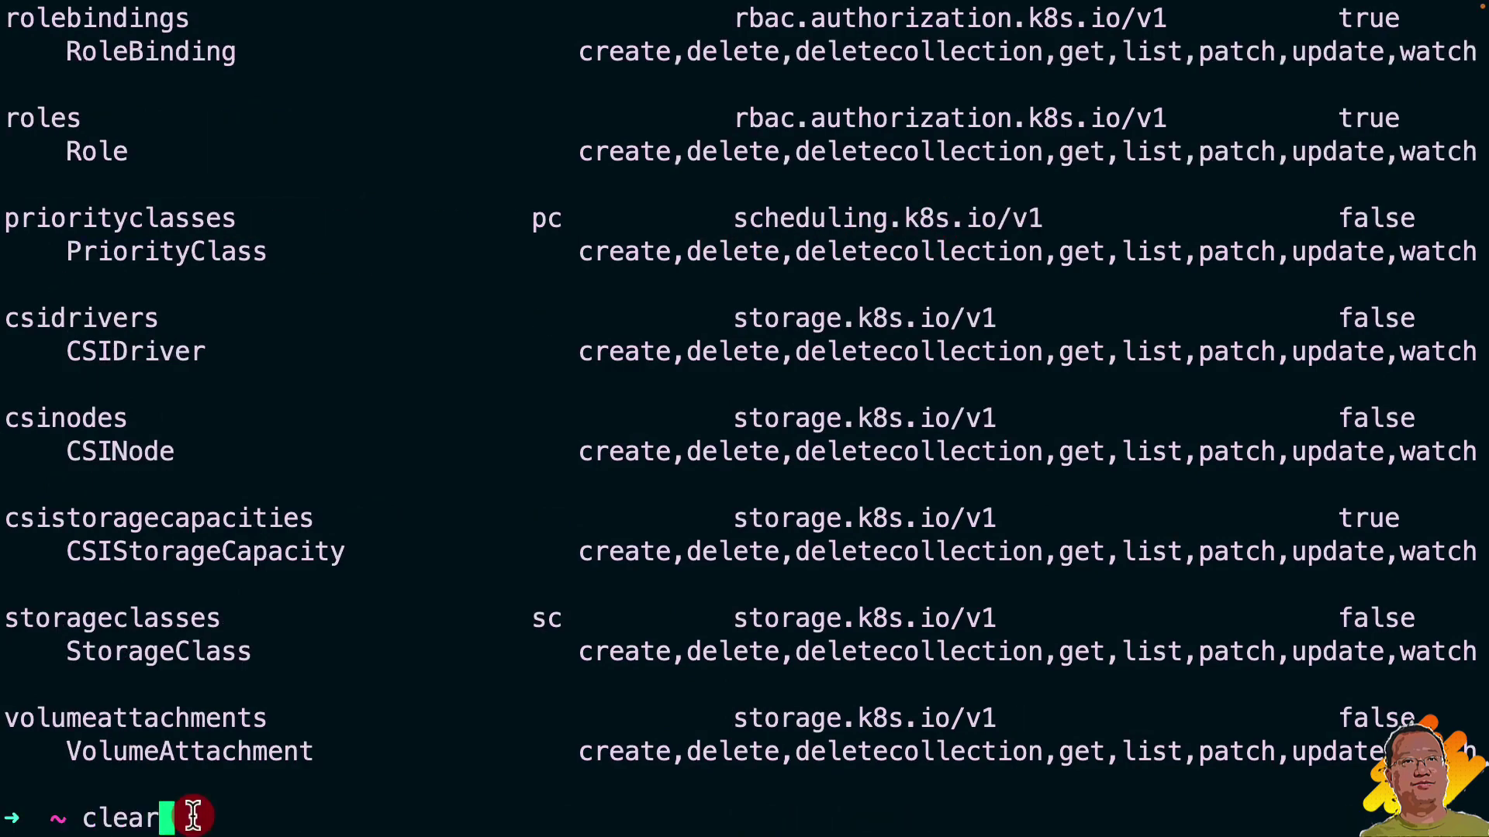
{"action": "key", "text": "Return"}
{"action": "type", "text": "minikube dashboard"}
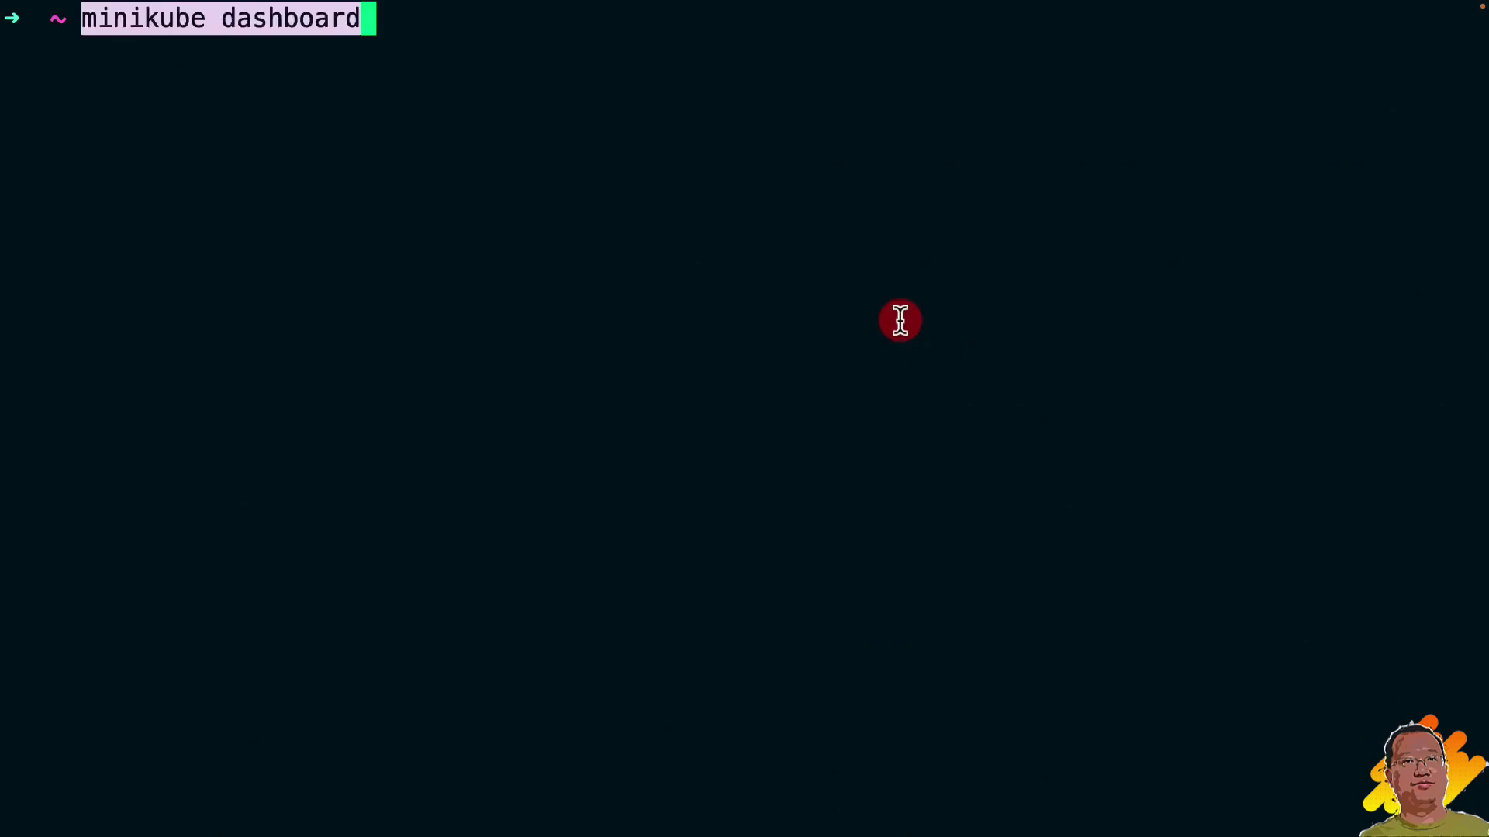
Step: Launch the minikube dashboard so it opens in Firefox
{"action": "key", "text": "Return"}
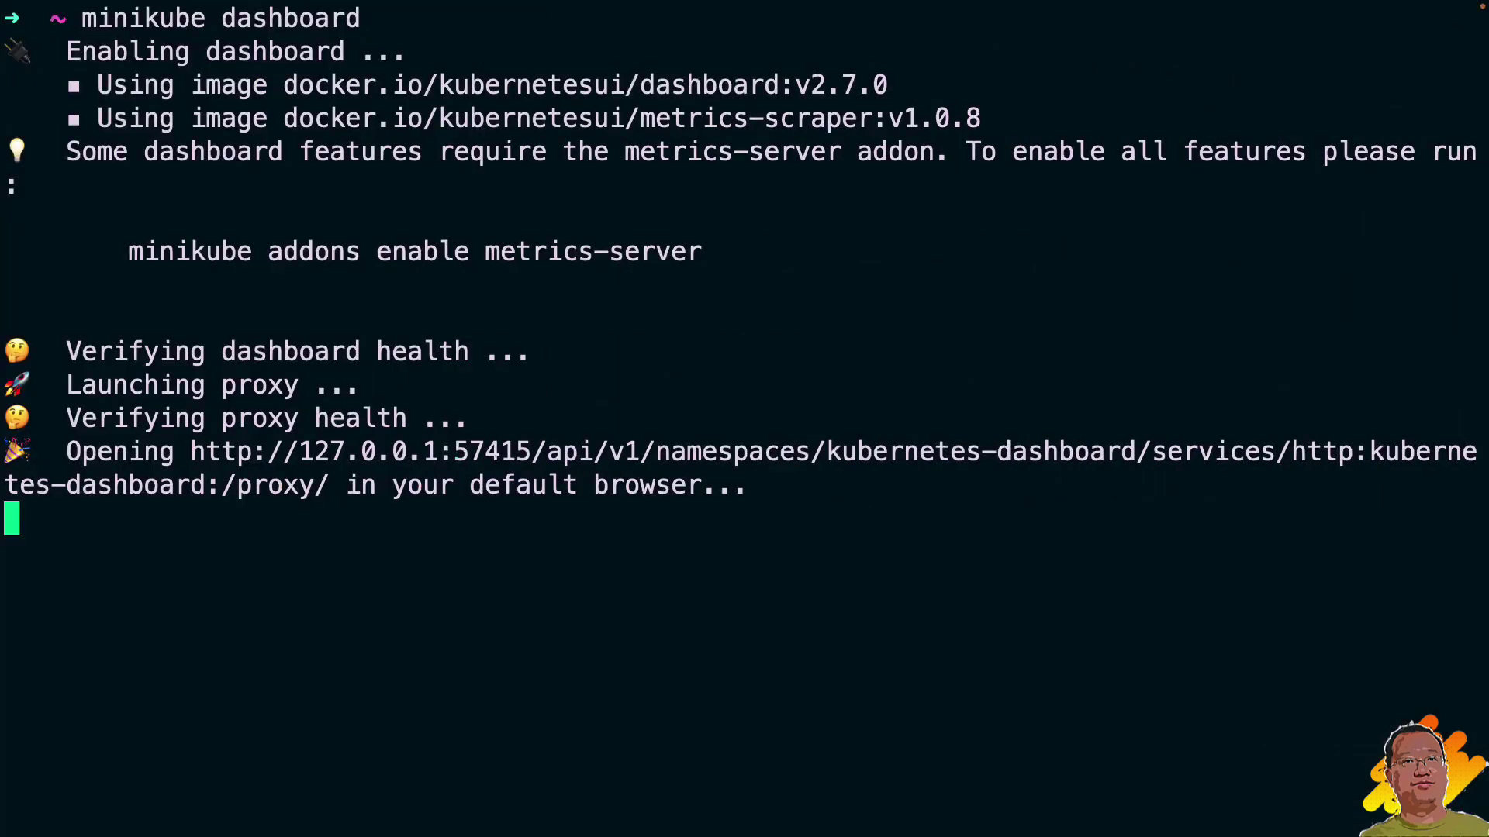
{"action": "right_click", "coordinate": [714, 234]}
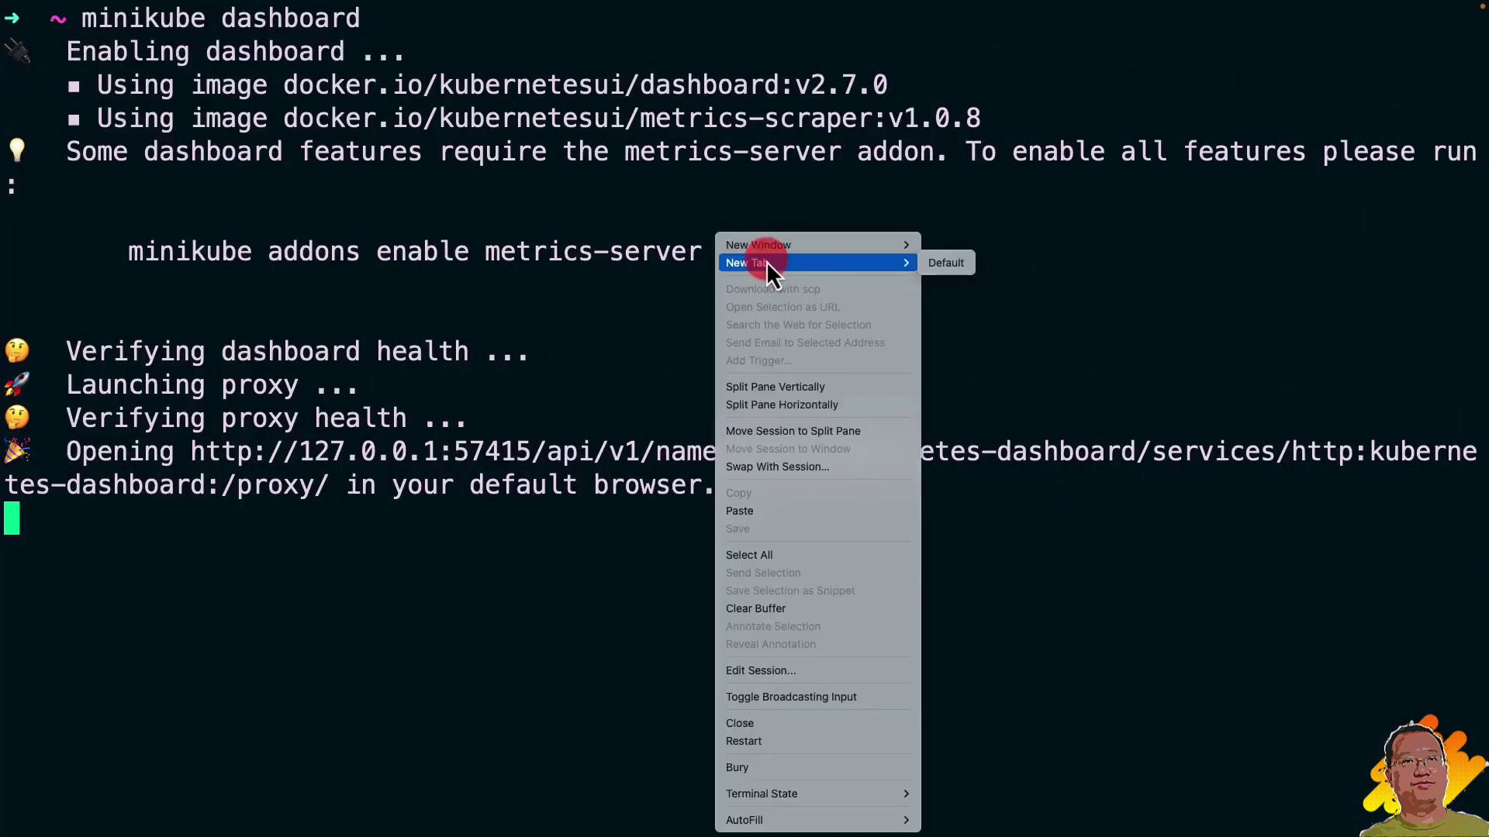
Step: In a new tab, enter the HPA demo Code folder and list its YAML files
{"action": "left_click", "coordinate": [947, 266]}
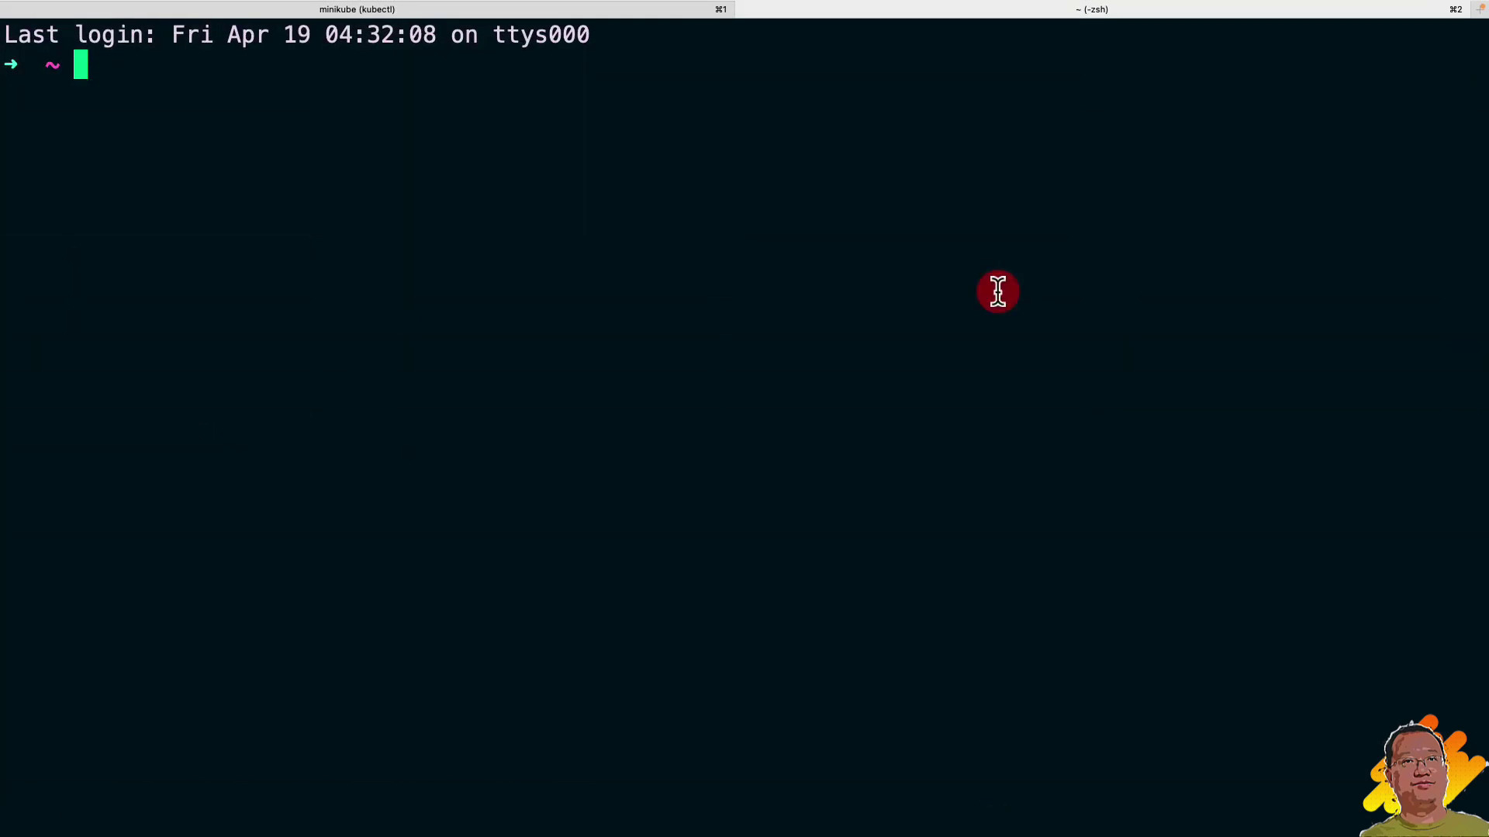
{"action": "type", "text": "cd \"/Users/lian/MyYoutube/TrainingContent/AWS EKS/1-12 HPA with Minikube/Code\""}
{"action": "key", "text": "Return"}
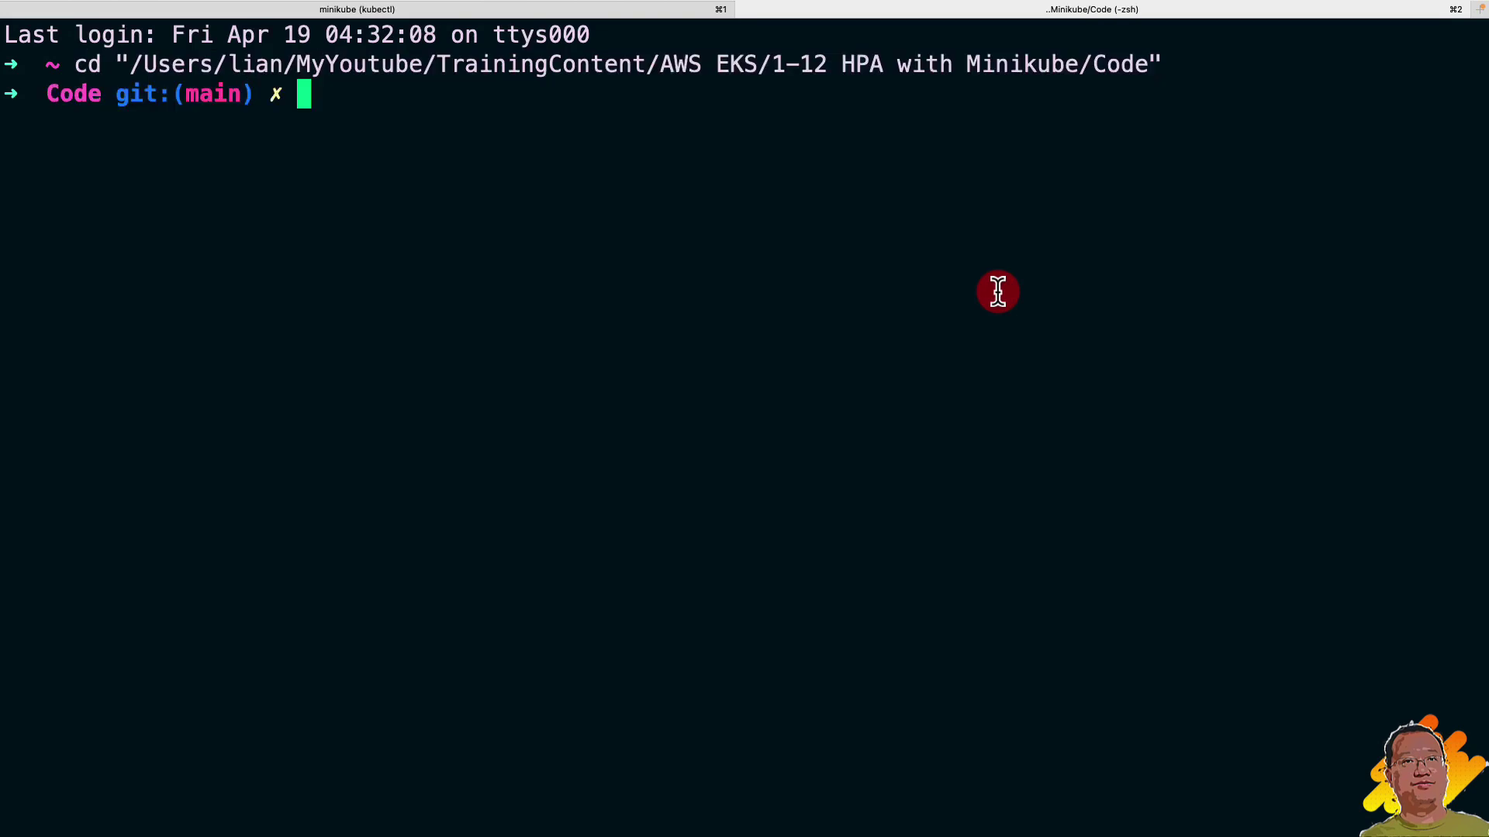
{"action": "type", "text": "ls"}
{"action": "key", "text": "Return"}
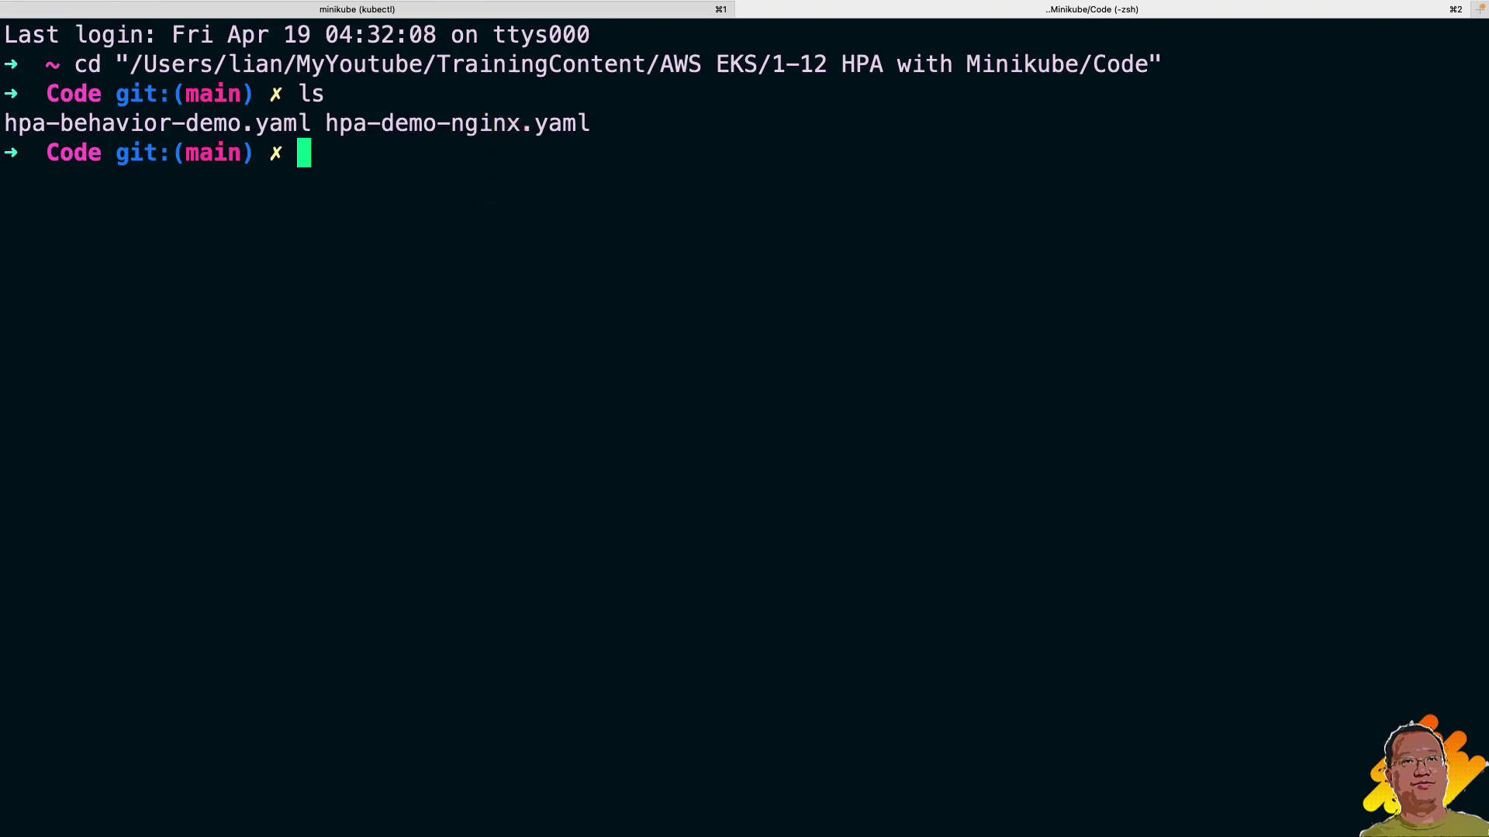
{"action": "type", "text": "cat hpa-demo-nginx.yaml"}
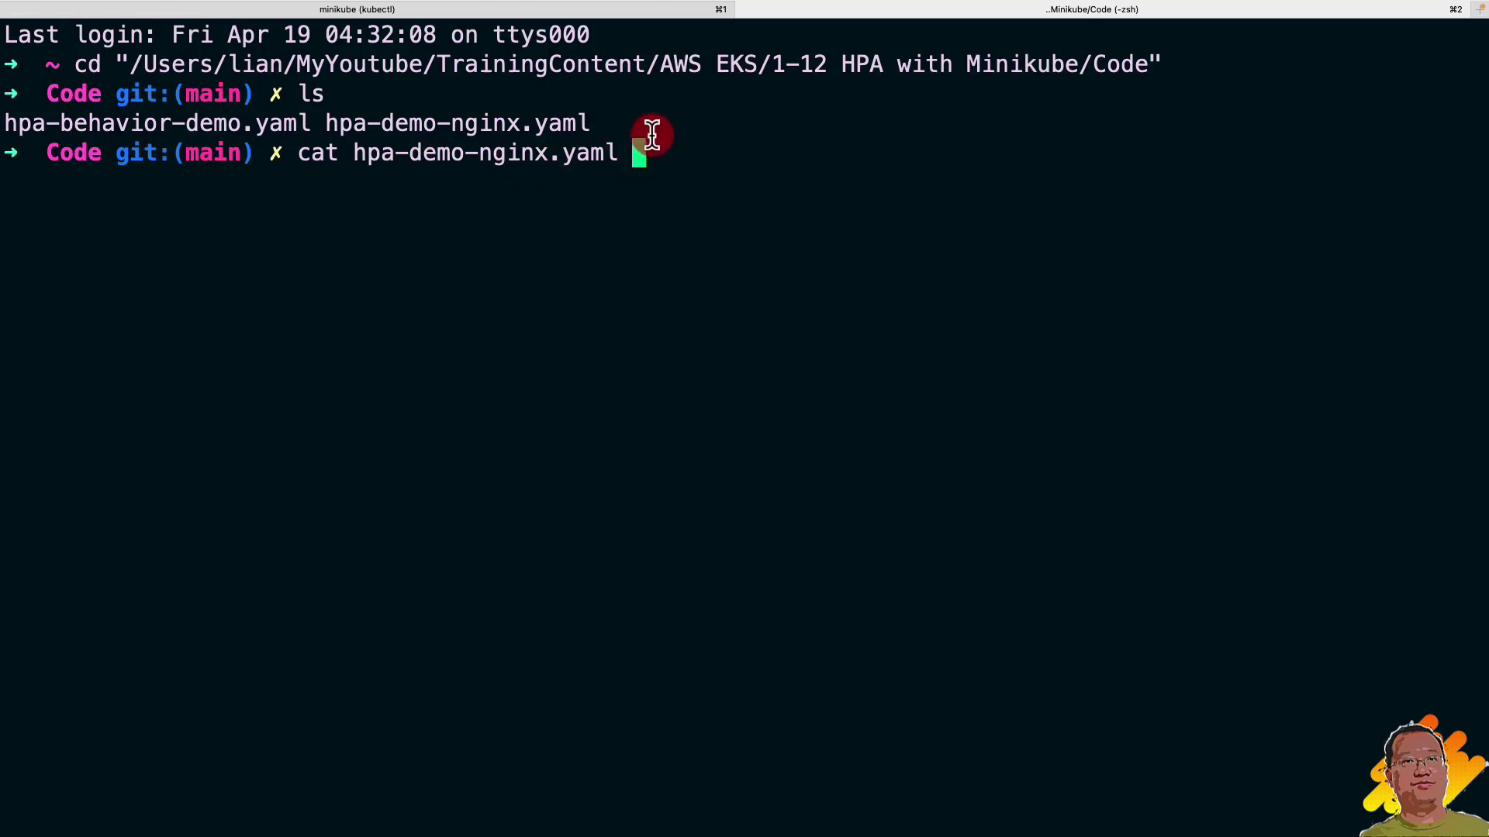
Step: Print hpa-demo-nginx.yaml and highlight replicas: 1, the app: hpa-demo label, kind: Service and targetPort 80
{"action": "key", "text": "Return"}
{"action": "left_click_drag", "start_coordinate": [33, 330], "coordinate": [190, 336]}
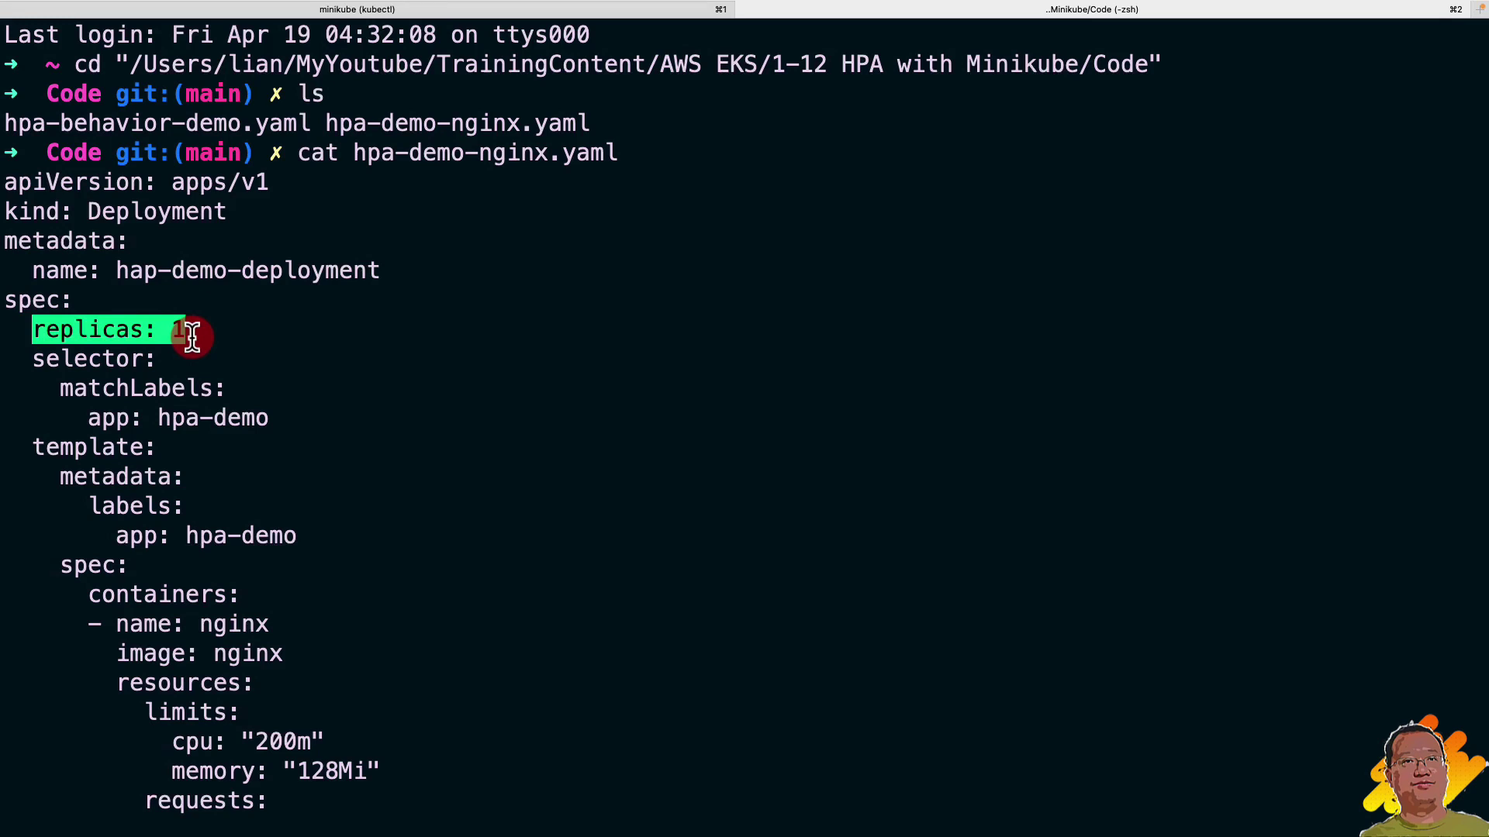
{"action": "left_click_drag", "start_coordinate": [88, 418], "coordinate": [269, 417]}
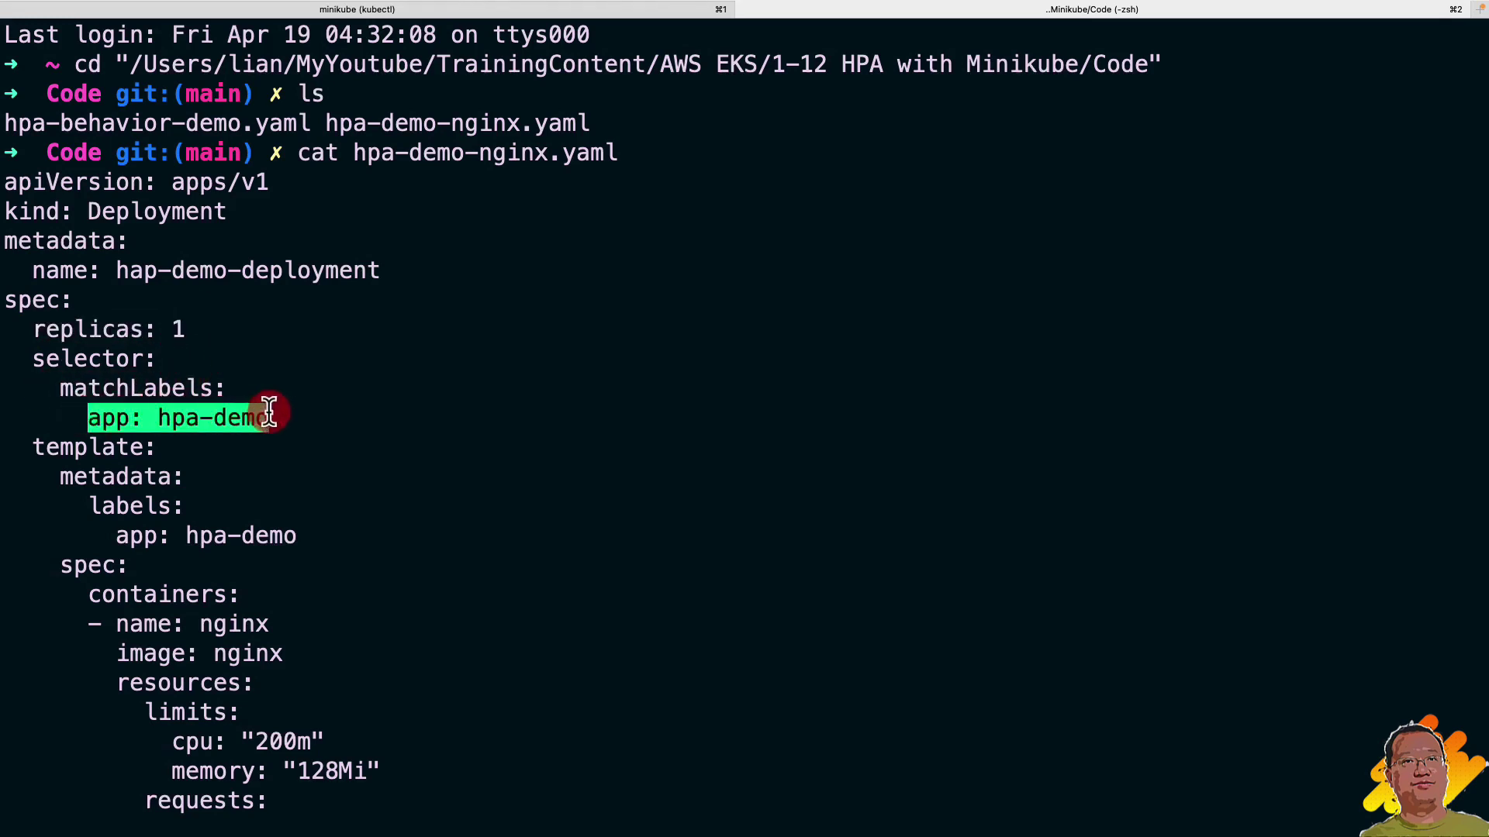
{"action": "scroll", "coordinate": [223, 439], "scroll_direction": "down", "scroll_amount": 5}
{"action": "left_click_drag", "start_coordinate": [187, 447], "coordinate": [10, 447]}
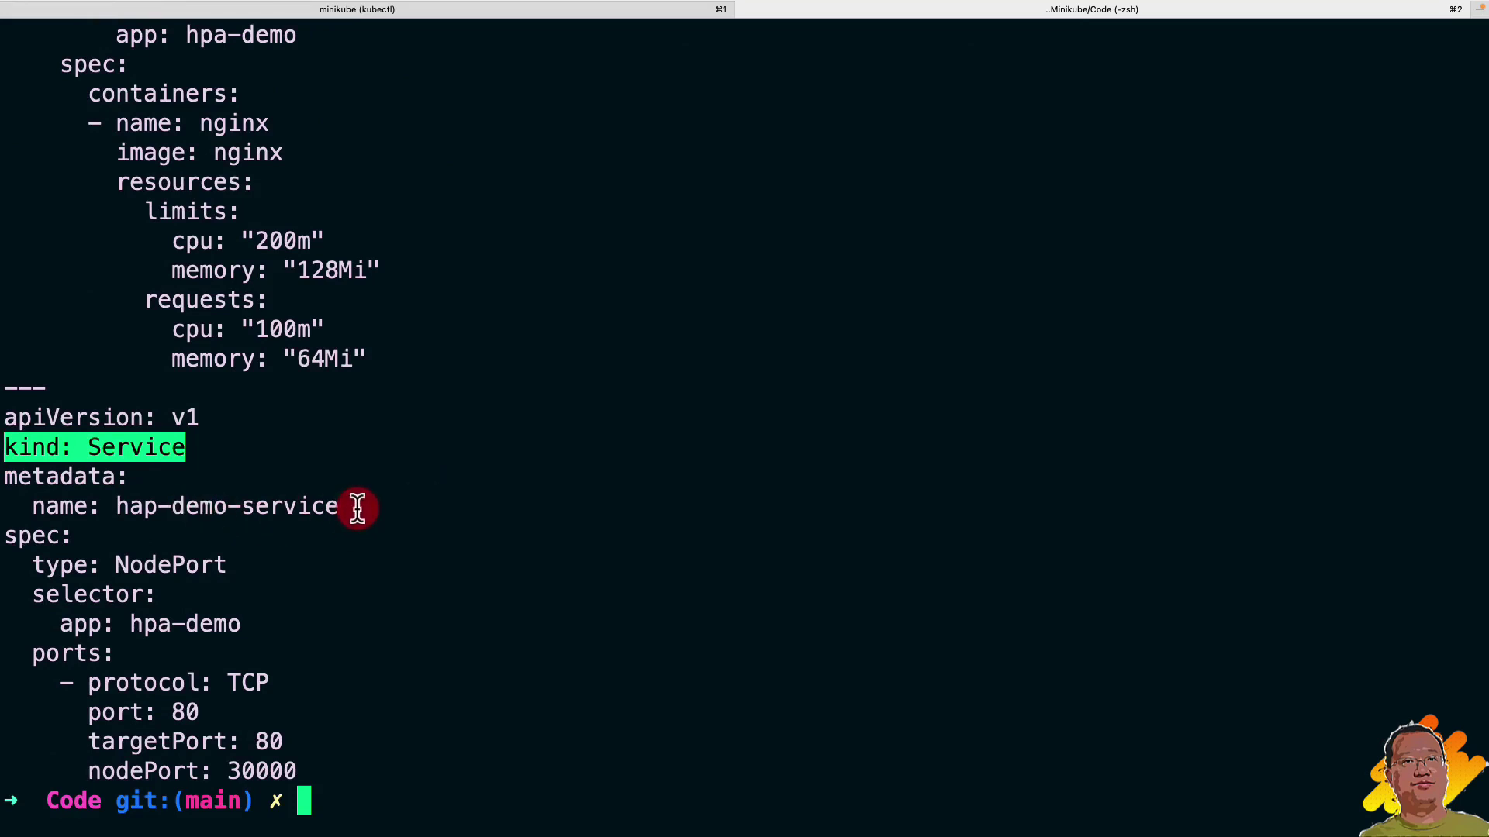
{"action": "left_click", "coordinate": [289, 744]}
{"action": "left_click_drag", "start_coordinate": [289, 744], "coordinate": [243, 744]}
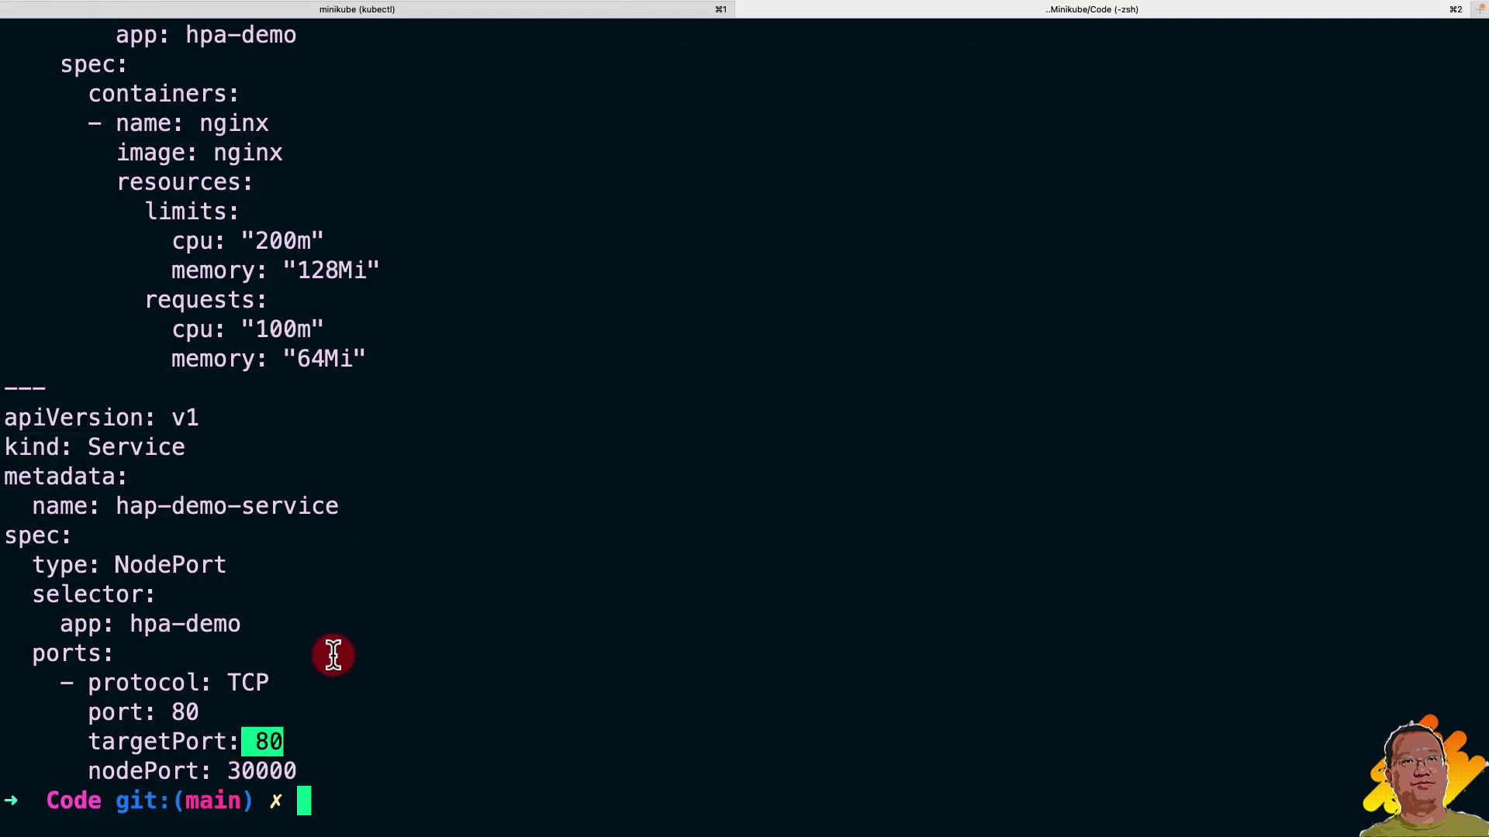
Step: Apply hpa-demo-nginx.yaml to create the deployment and NodePort service
{"action": "key", "text": "super+v"}
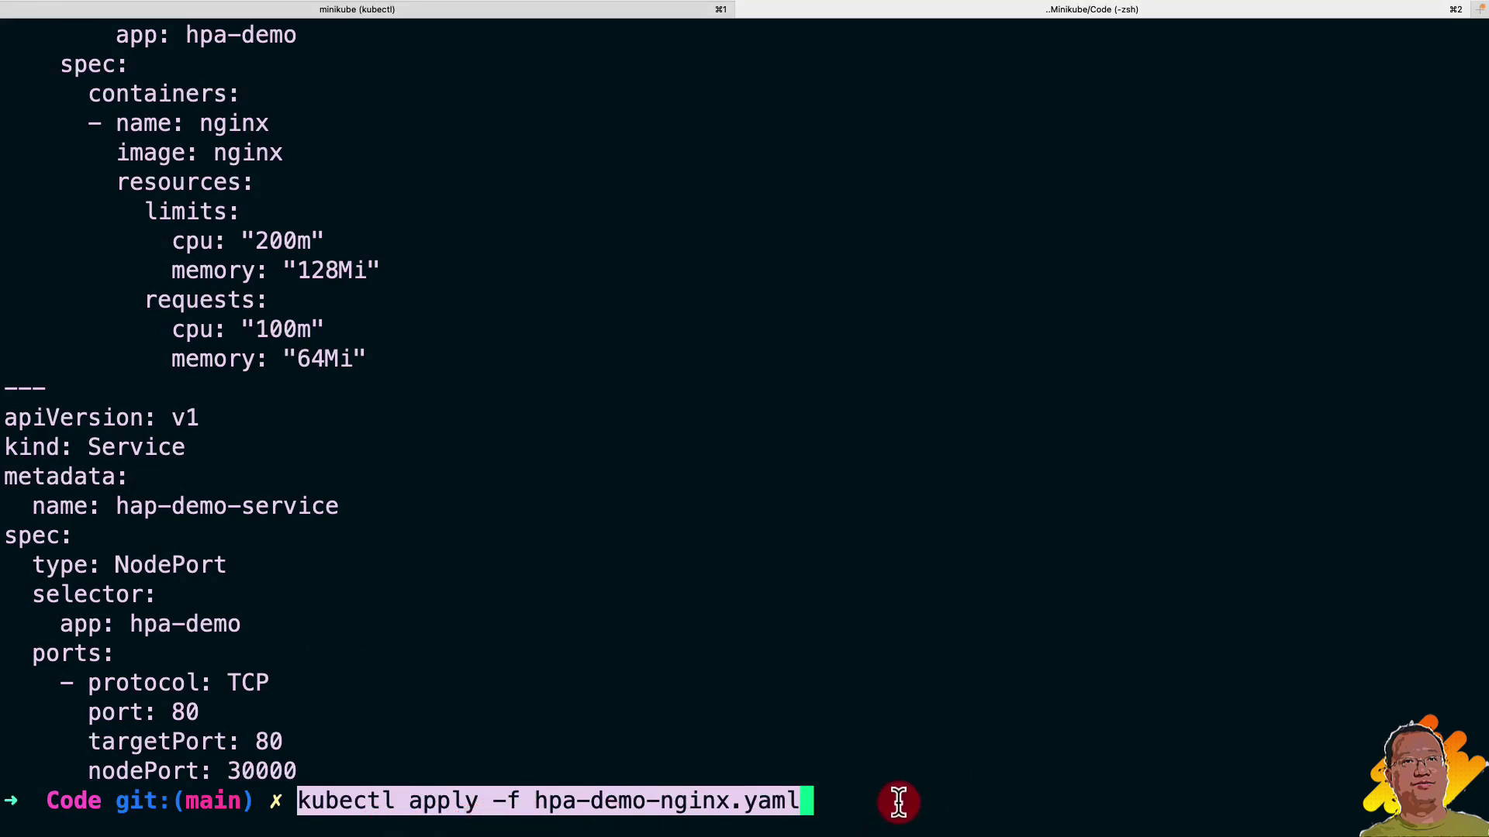
{"action": "key", "text": "Return"}
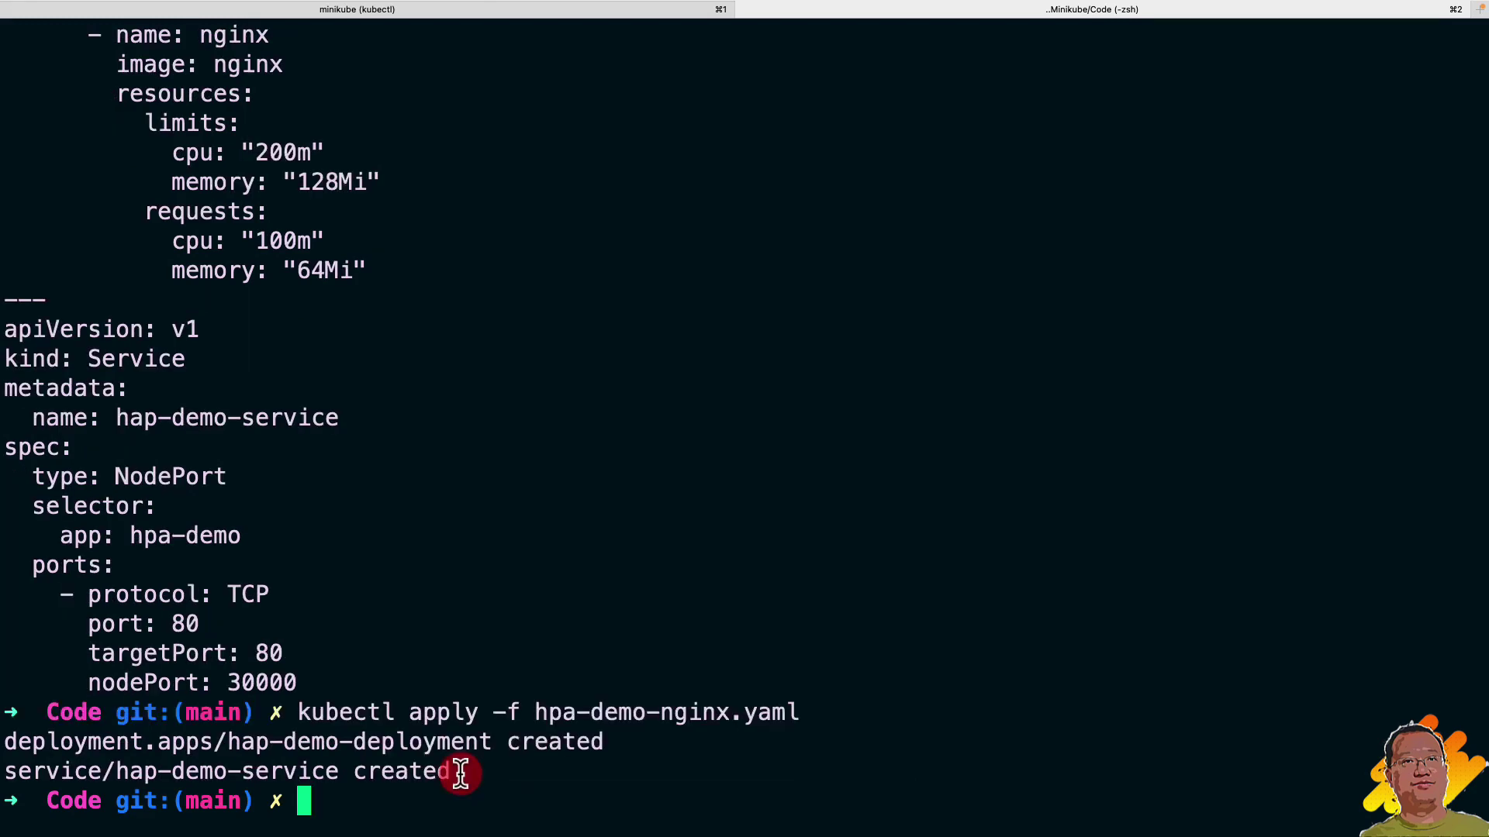
{"action": "type", "text": "clea"}
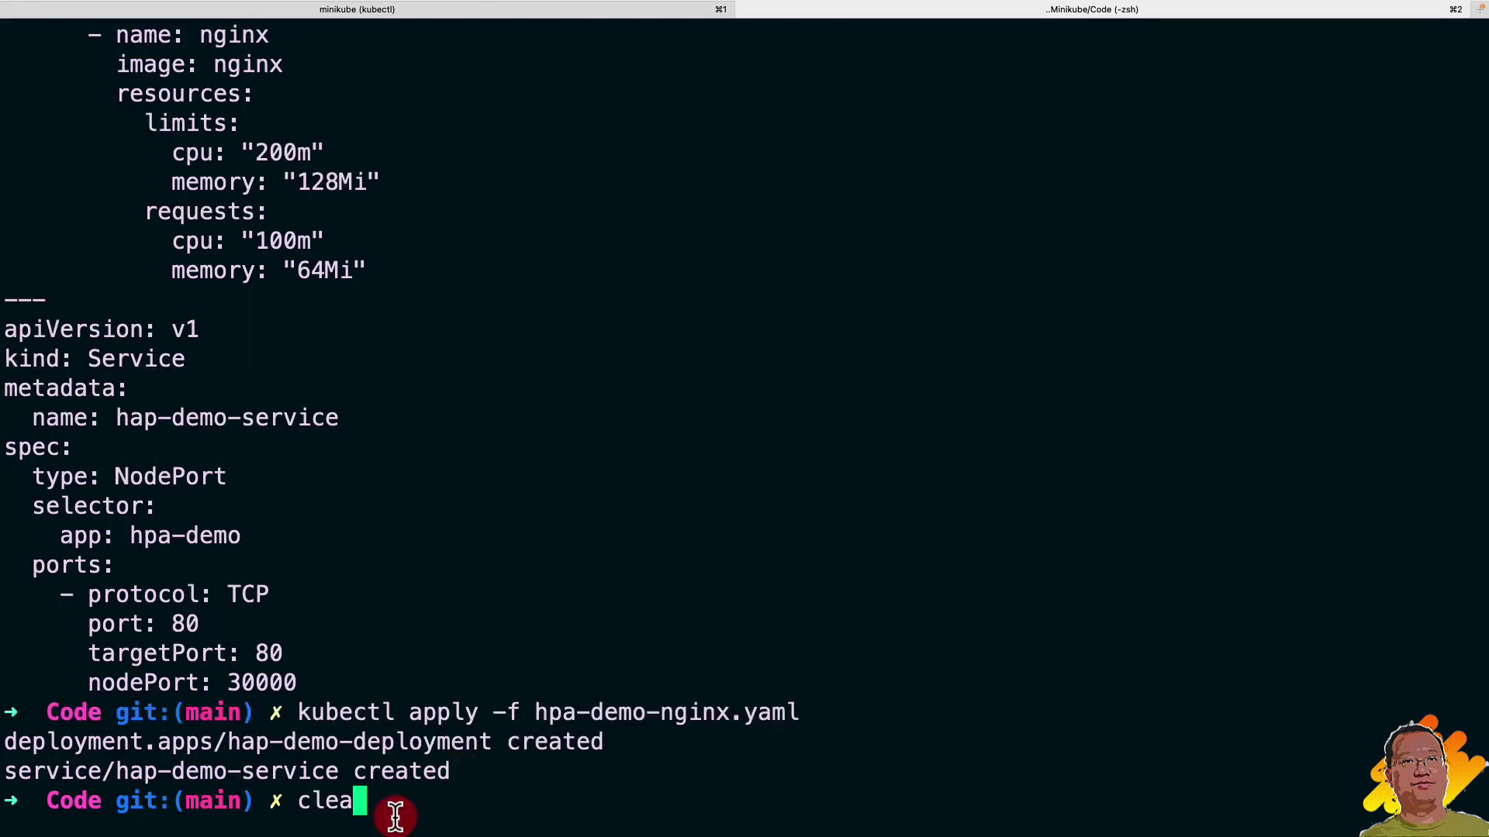
{"action": "type", "text": "r"}
Step: Forward hap-demo-service to local port 80 with sudo kubectl port-forward
{"action": "key", "text": "Return"}
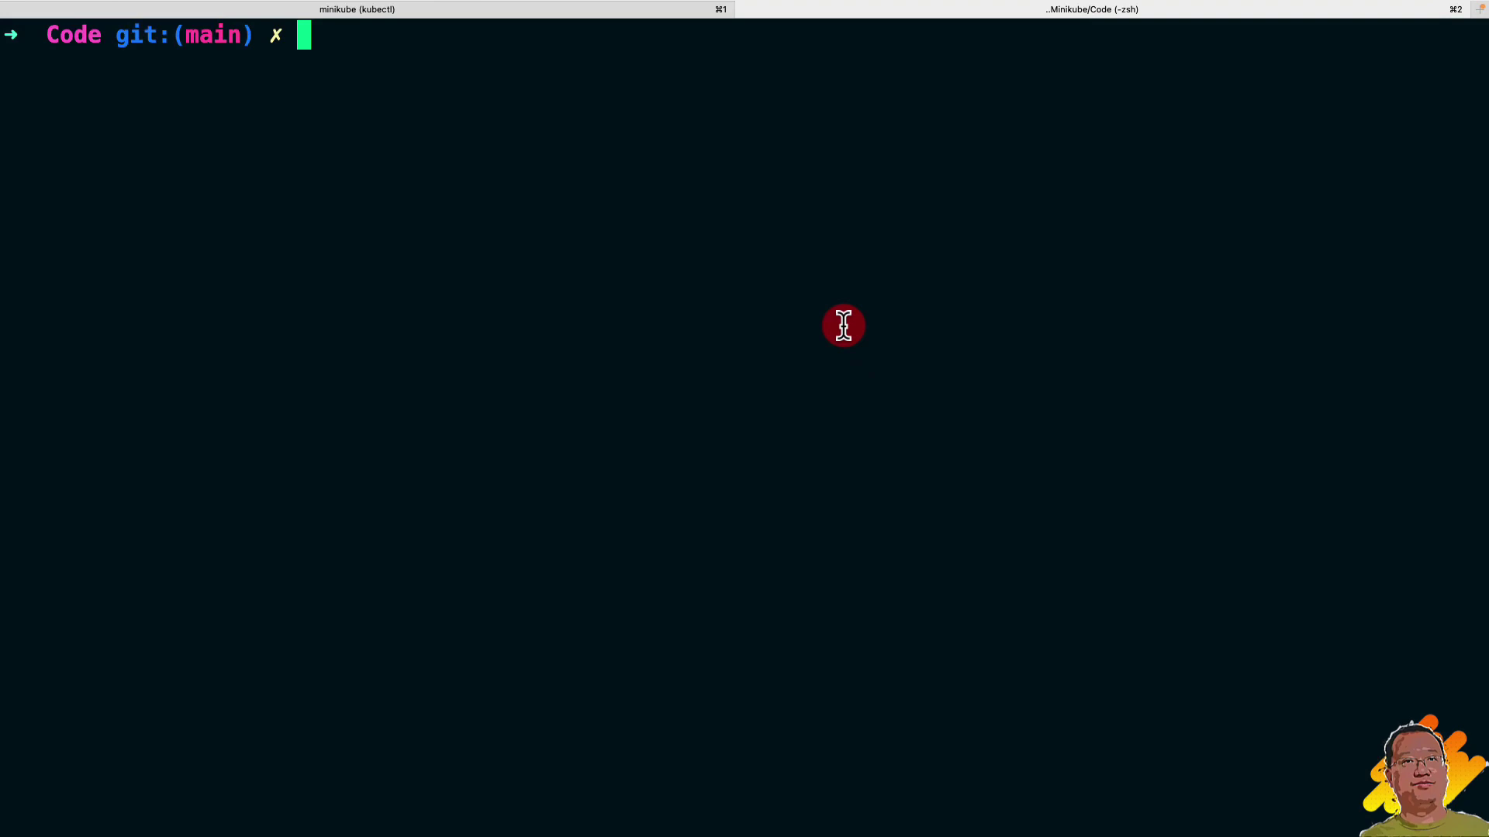
{"action": "type", "text": "sudo -E kubectl port-forward service/hap-demo-service 80:80"}
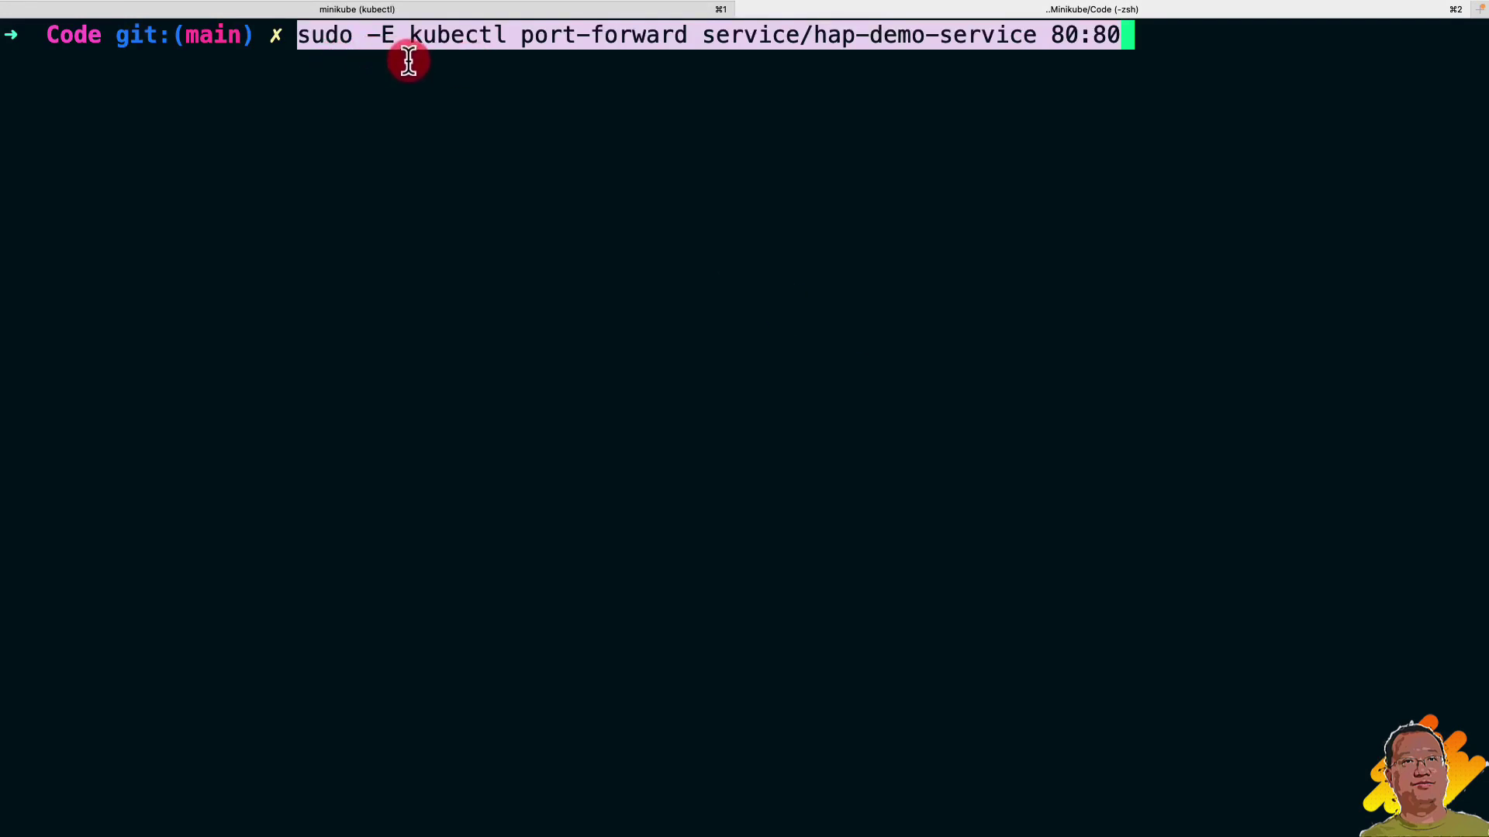
{"action": "key", "text": "Return"}
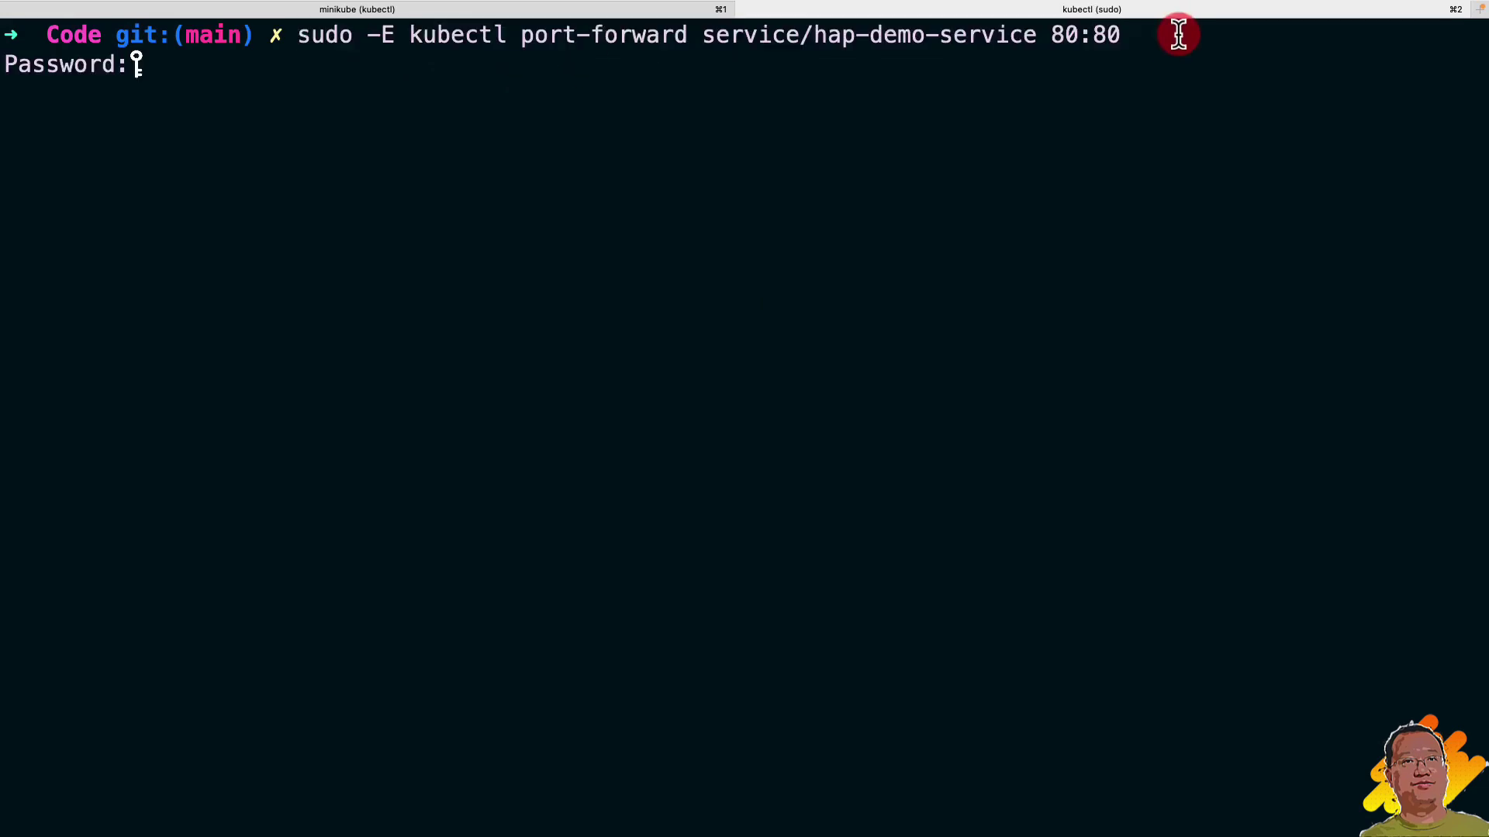
{"action": "key", "text": "Return"}
{"action": "right_click", "coordinate": [832, 10]}
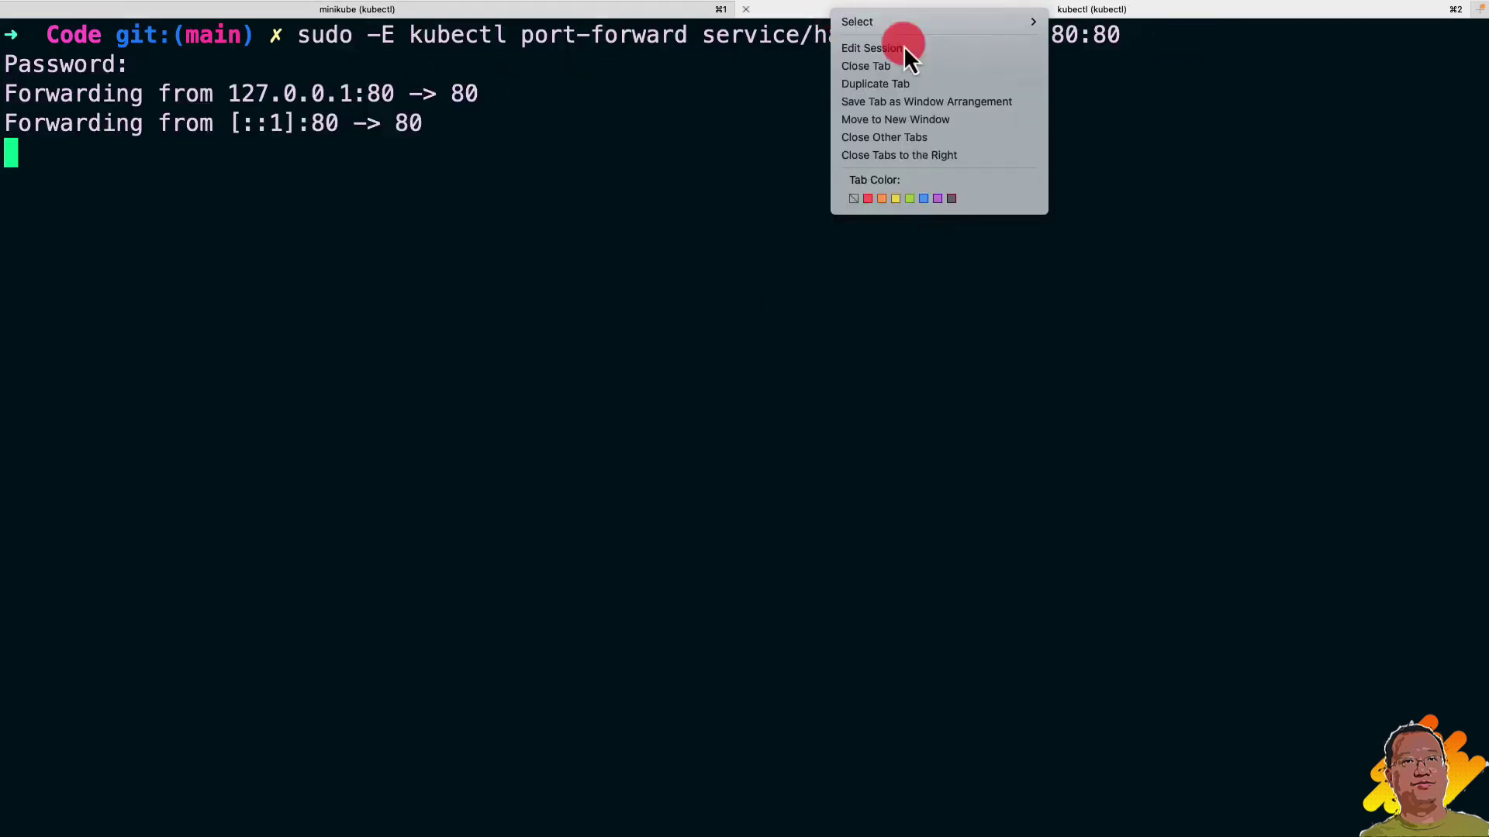
{"action": "left_click", "coordinate": [924, 87]}
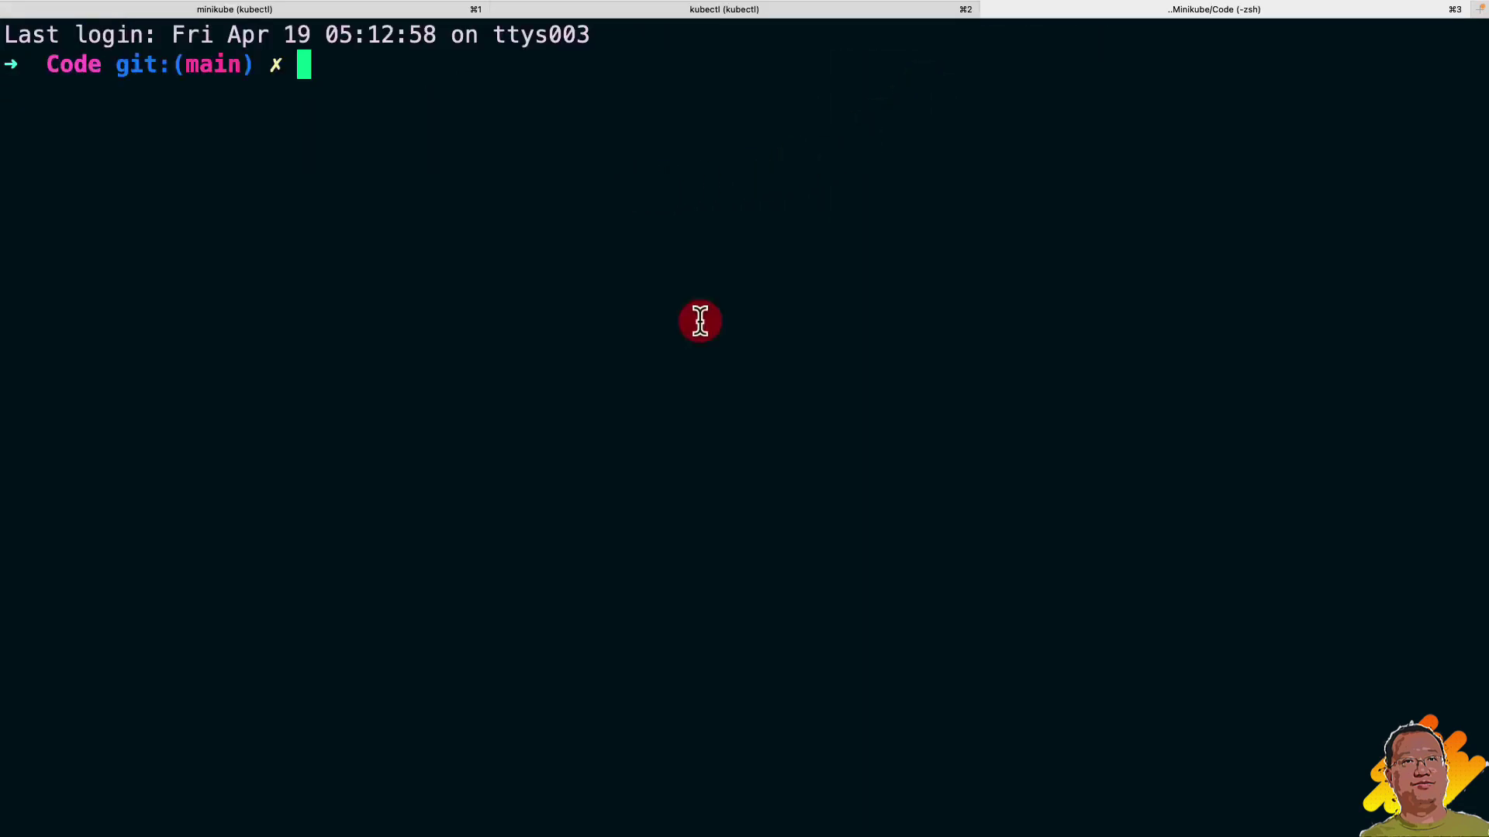
{"action": "type", "text": "curl http://127.0.0.1/"}
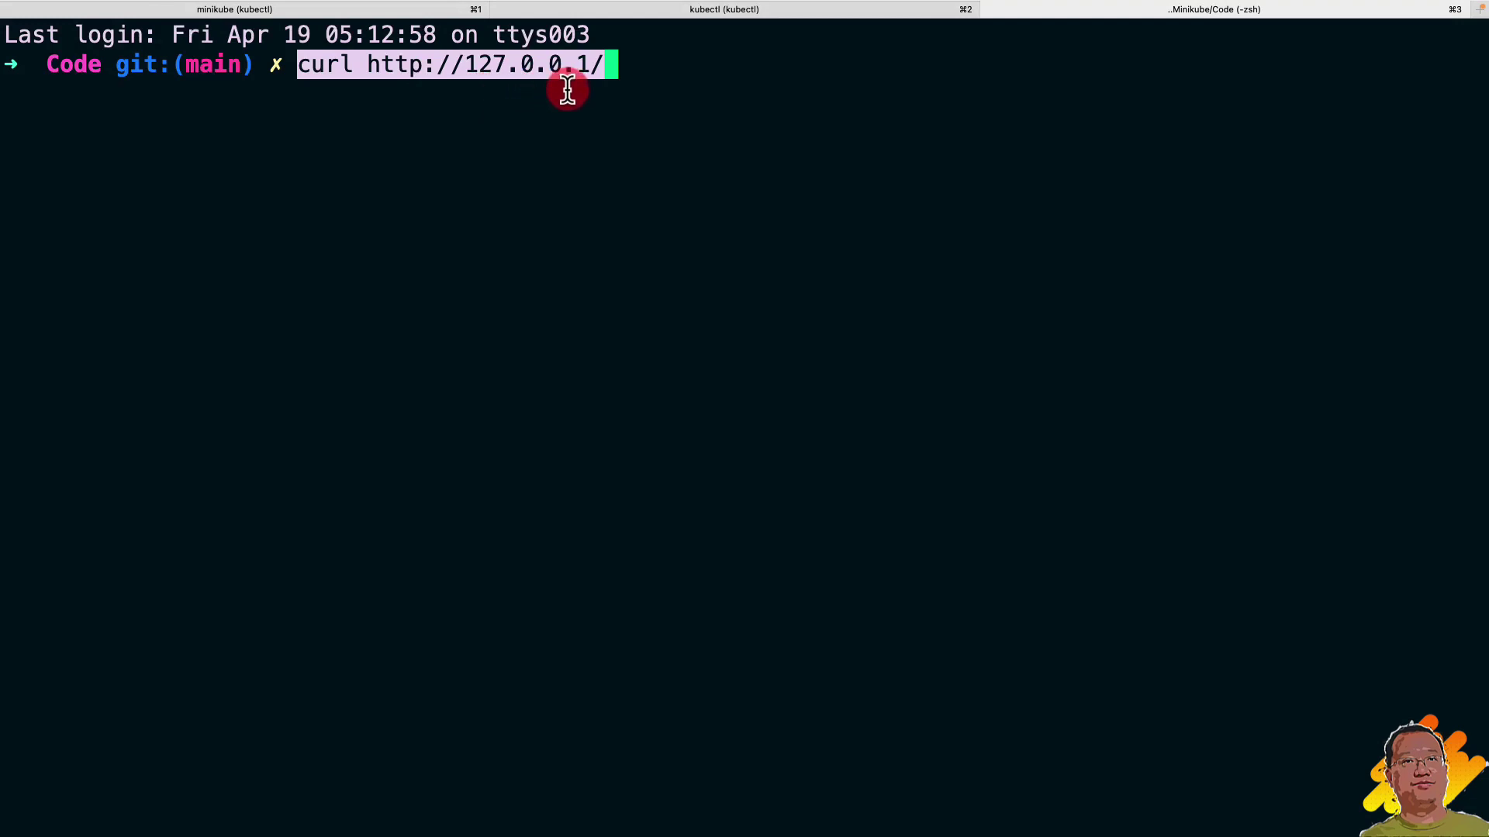
{"action": "key", "text": "Return"}
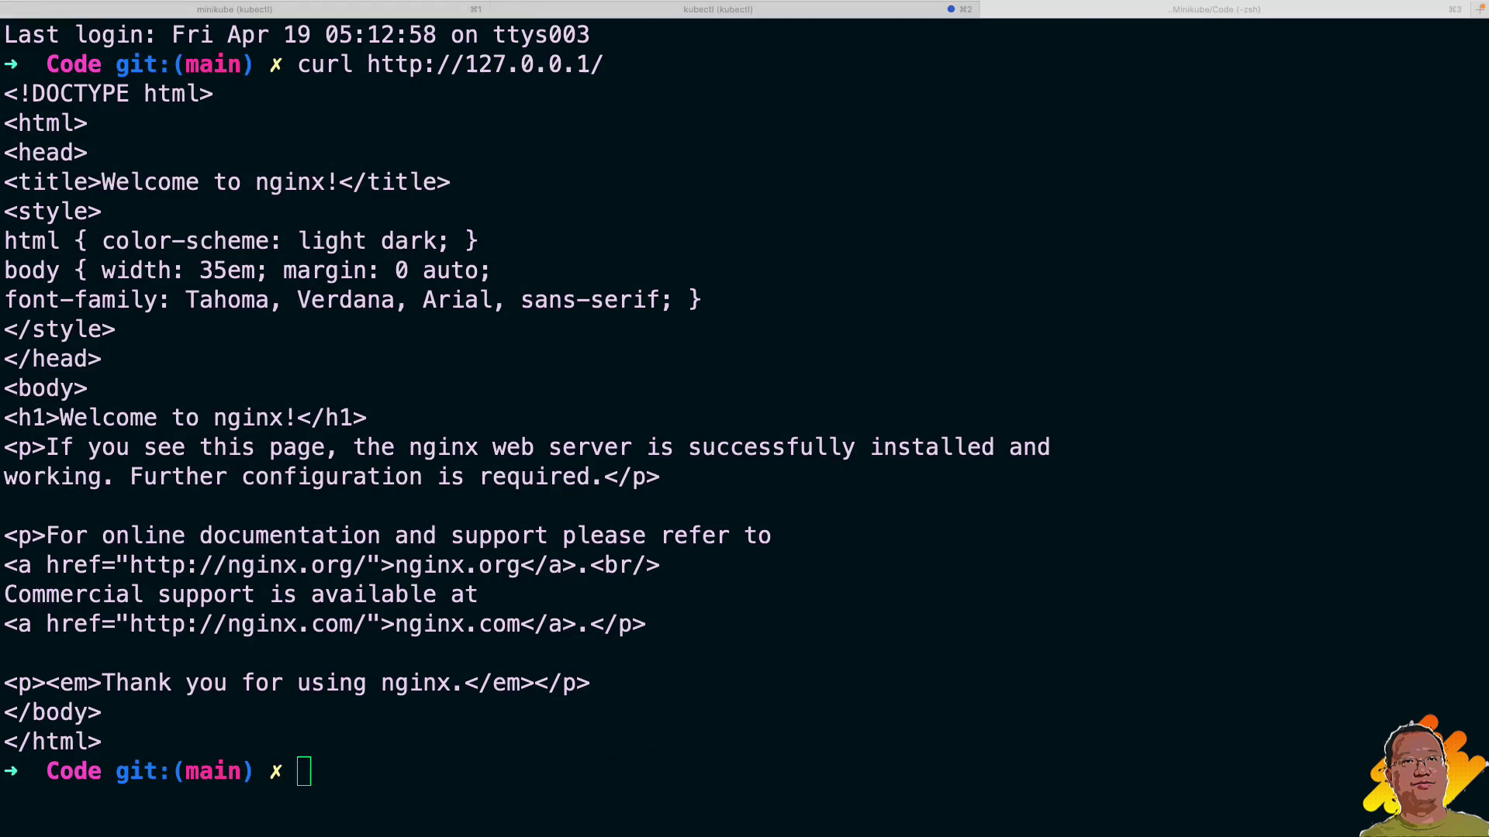
{"action": "type", "text": "clear"}
Step: Autoscale hap-demo-deployment at 5% CPU with 1–5 pods and review kubectl autoscale --help
{"action": "key", "text": "Return"}
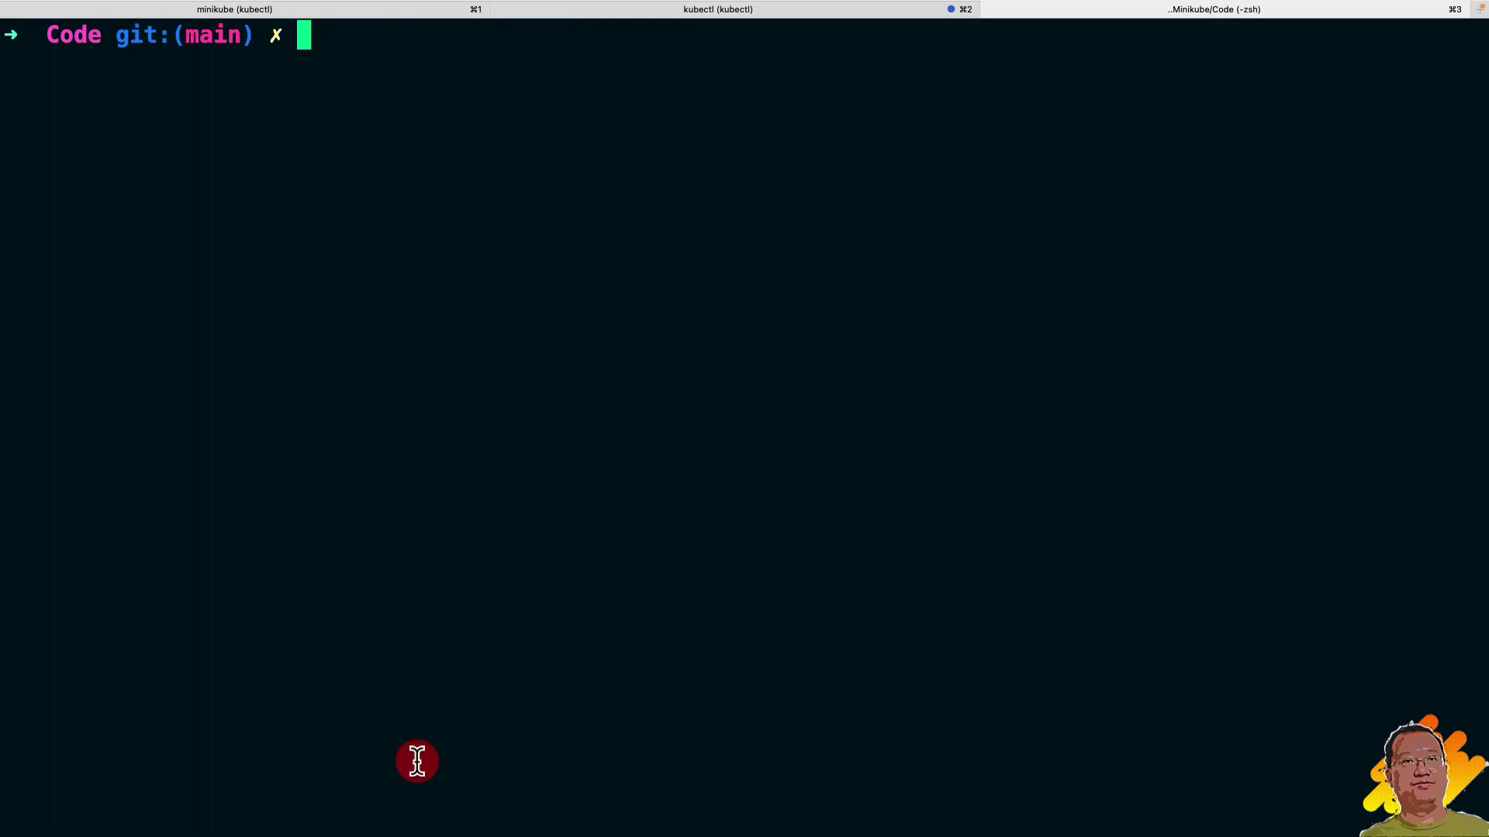
{"action": "type", "text": "kubectl autoscale deployment hap-demo-deployment --cpu-percent=5 --min=1 --max=5"}
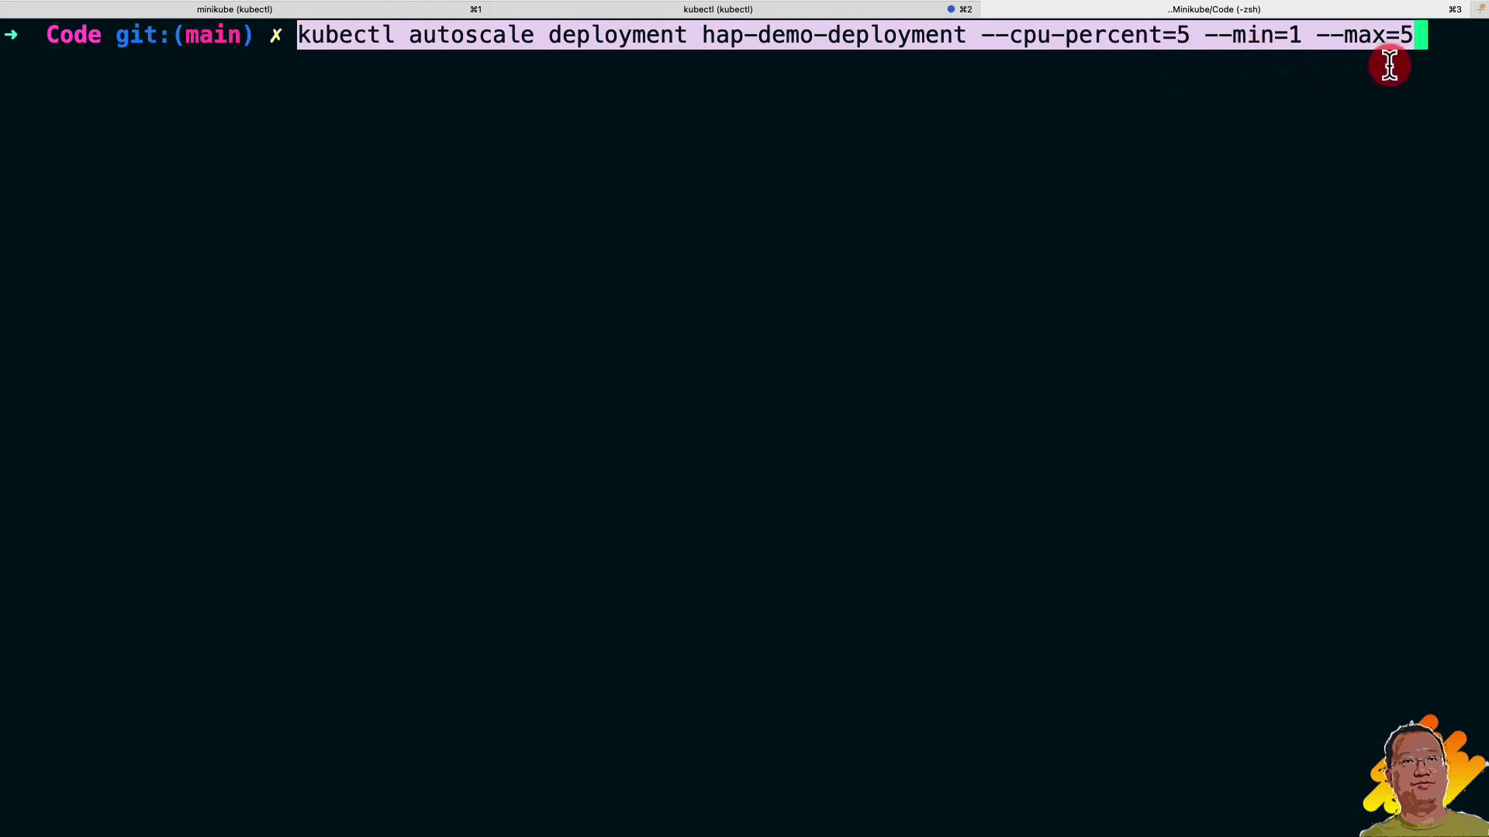
{"action": "key", "text": "Return"}
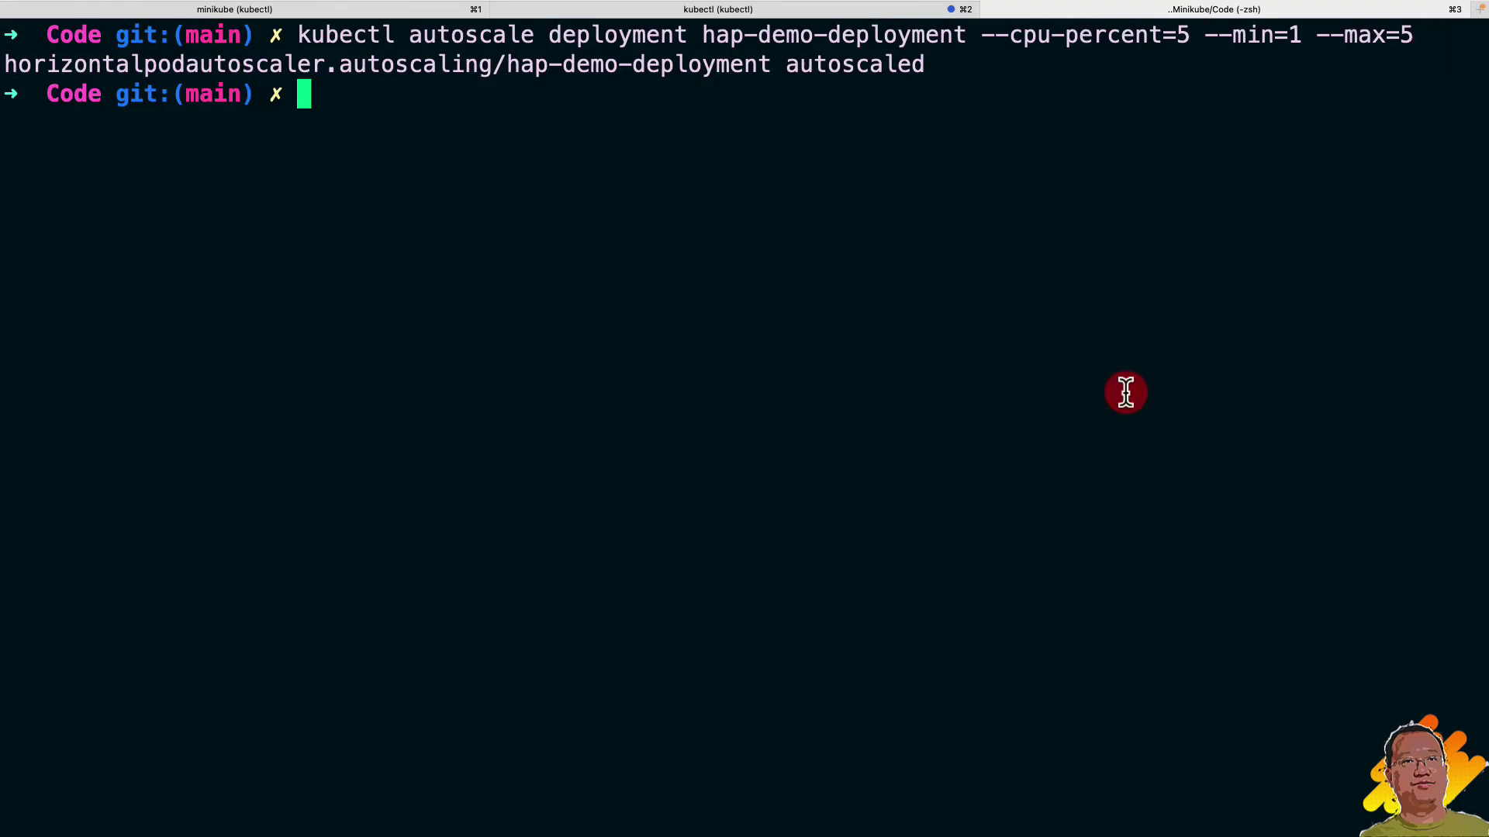
{"action": "type", "text": "kubectl autoscale --help"}
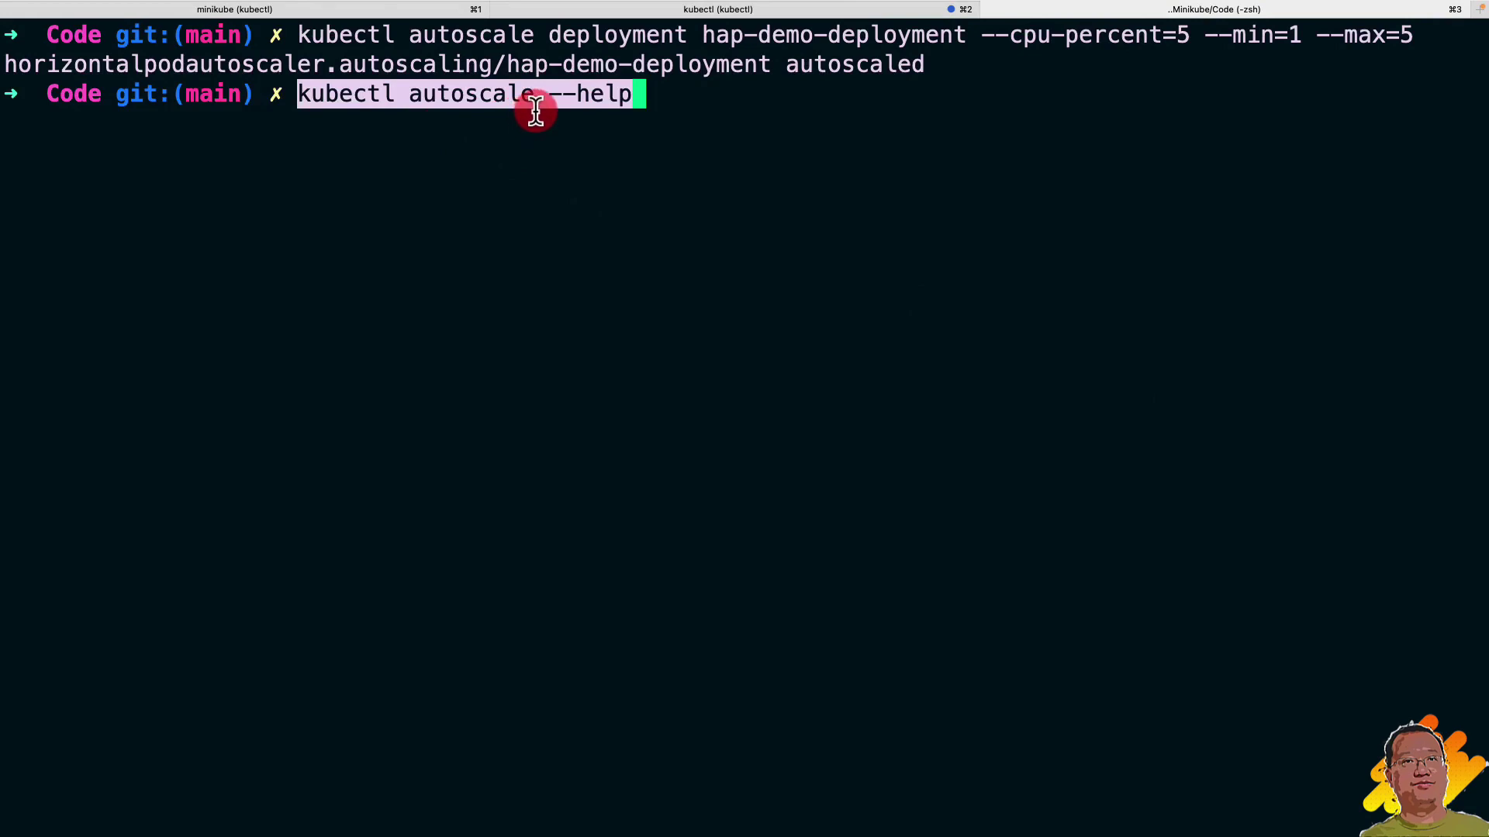
{"action": "key", "text": "Return"}
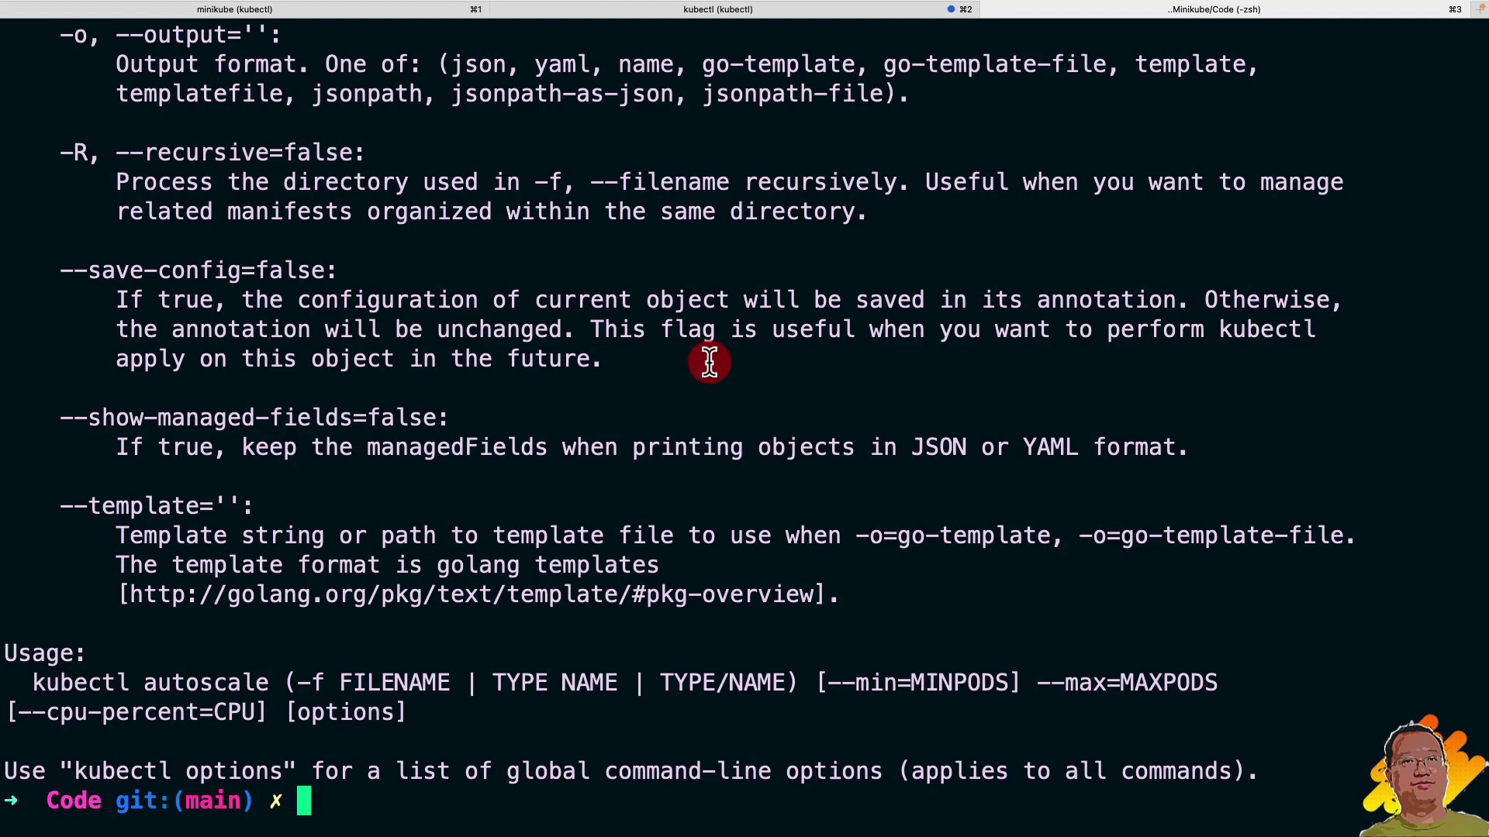
{"action": "type", "text": "clear"}
{"action": "key", "text": "Return"}
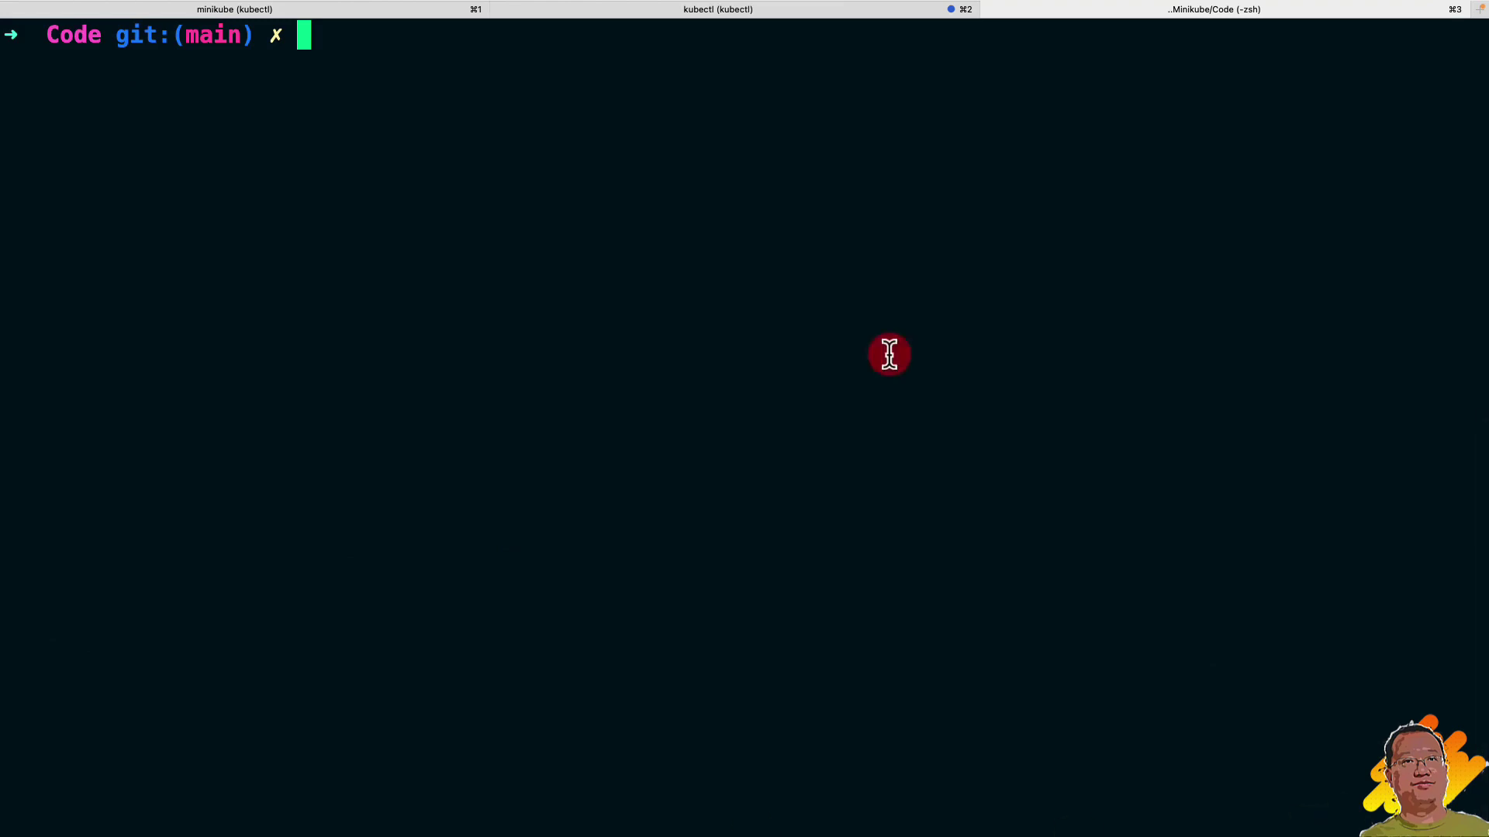
{"action": "type", "text": "kubectl get hpa -w"}
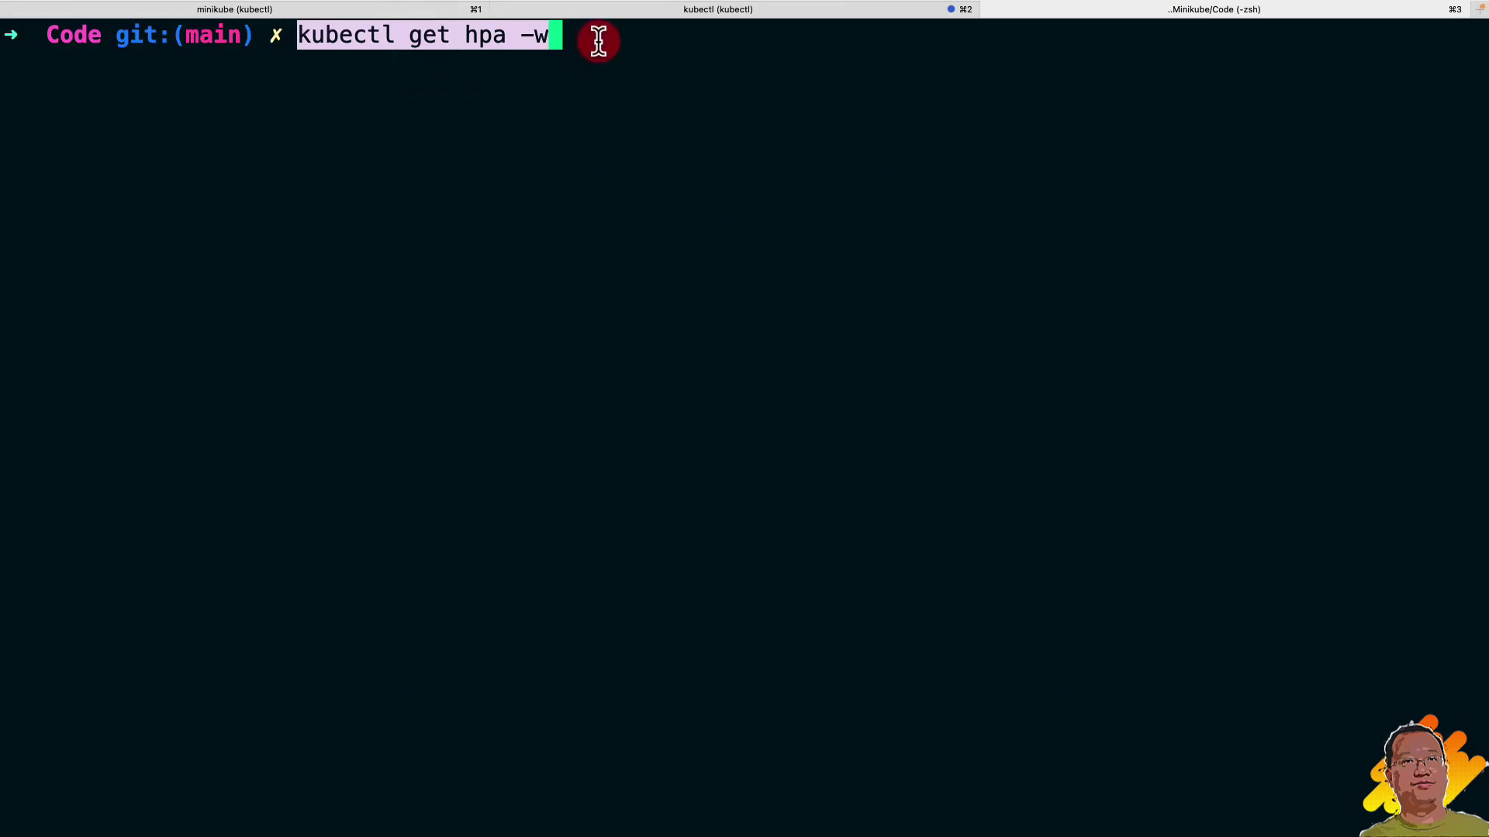
Step: Watch the autoscaler, then run ab -n 100000 -c 100 against 127.0.0.1 in a duplicated tab
{"action": "key", "text": "Return"}
{"action": "right_click", "coordinate": [1078, 9]}
{"action": "left_click", "coordinate": [1119, 85]}
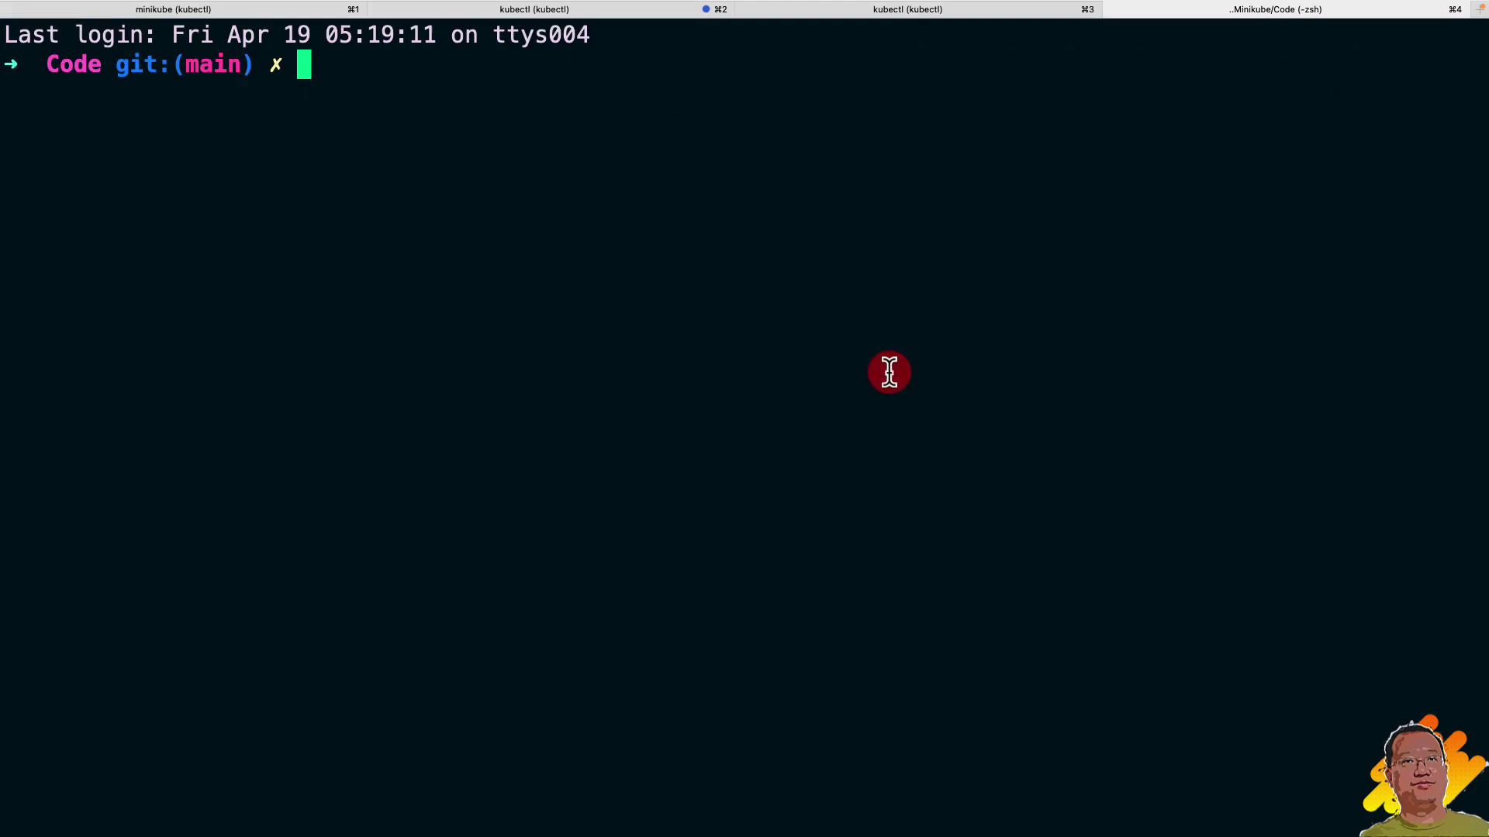
{"action": "type", "text": "ab -n 100000 -c 100 http://127.0.0.1/"}
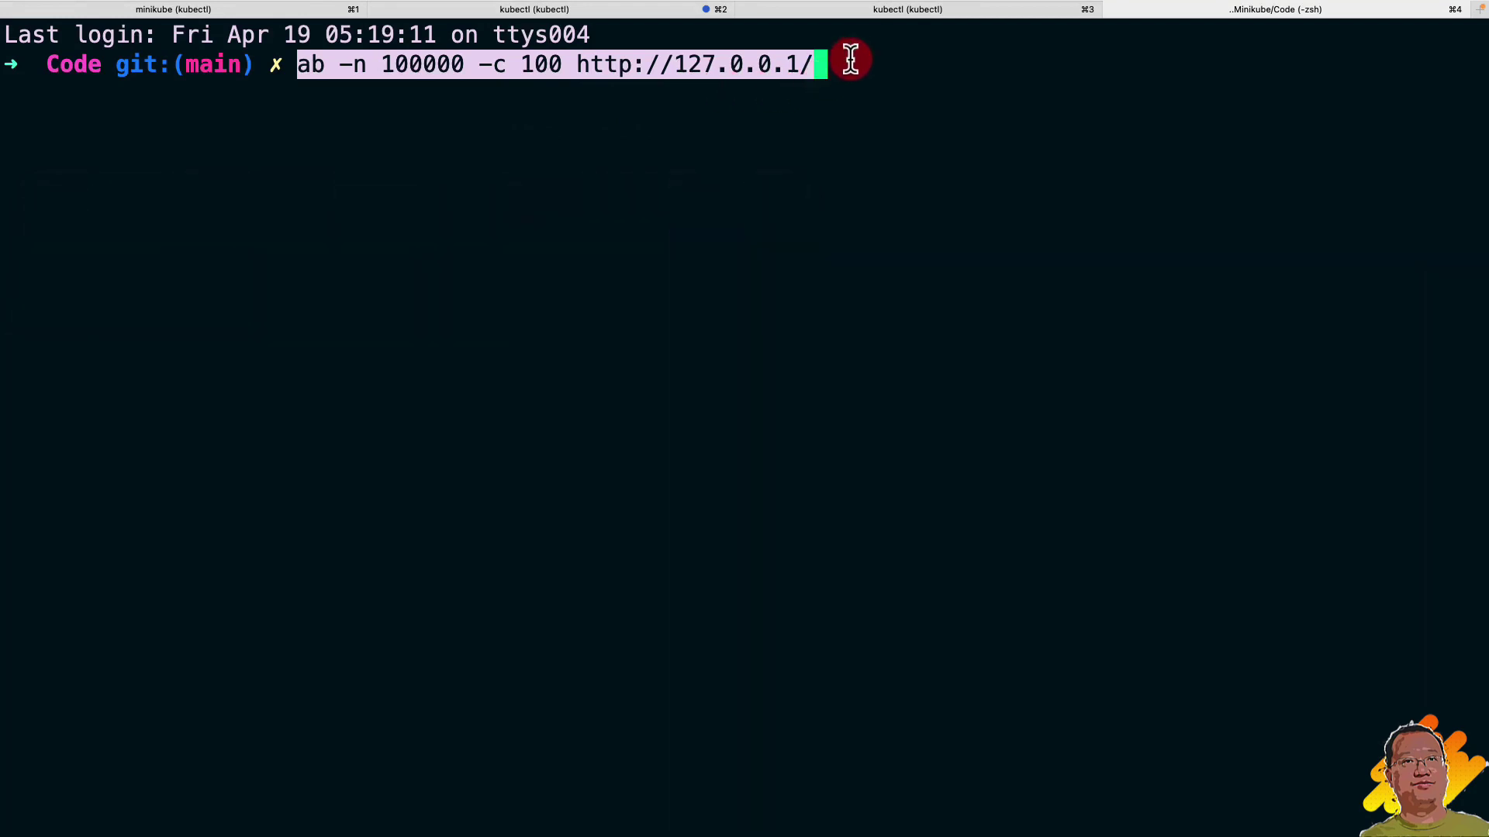
{"action": "key", "text": "Return"}
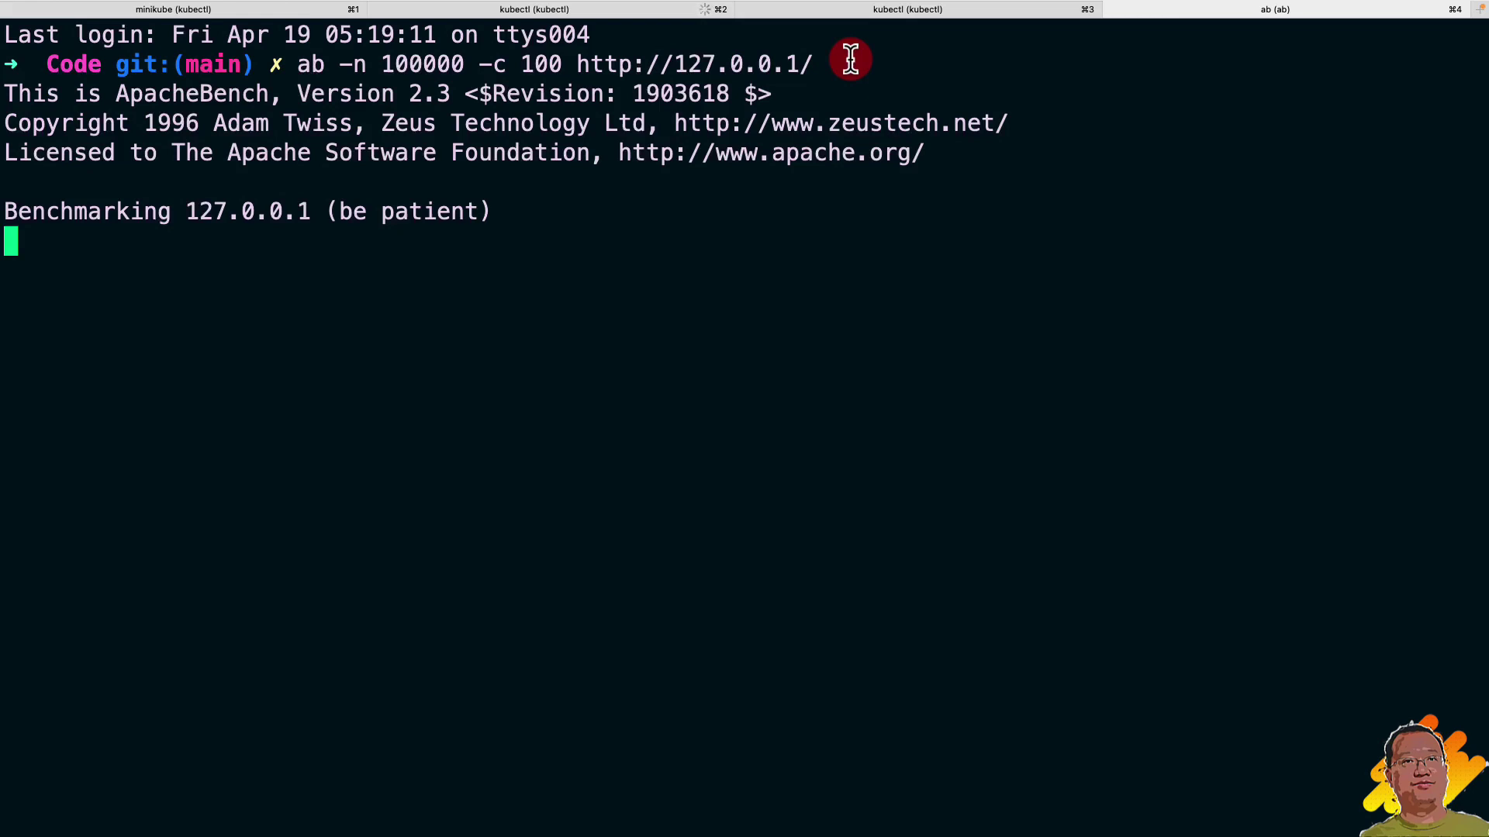
Step: Split the autoscaler tab and run kubectl get pod -w in the new pane
{"action": "left_click", "coordinate": [915, 11]}
{"action": "key", "text": "super+d"}
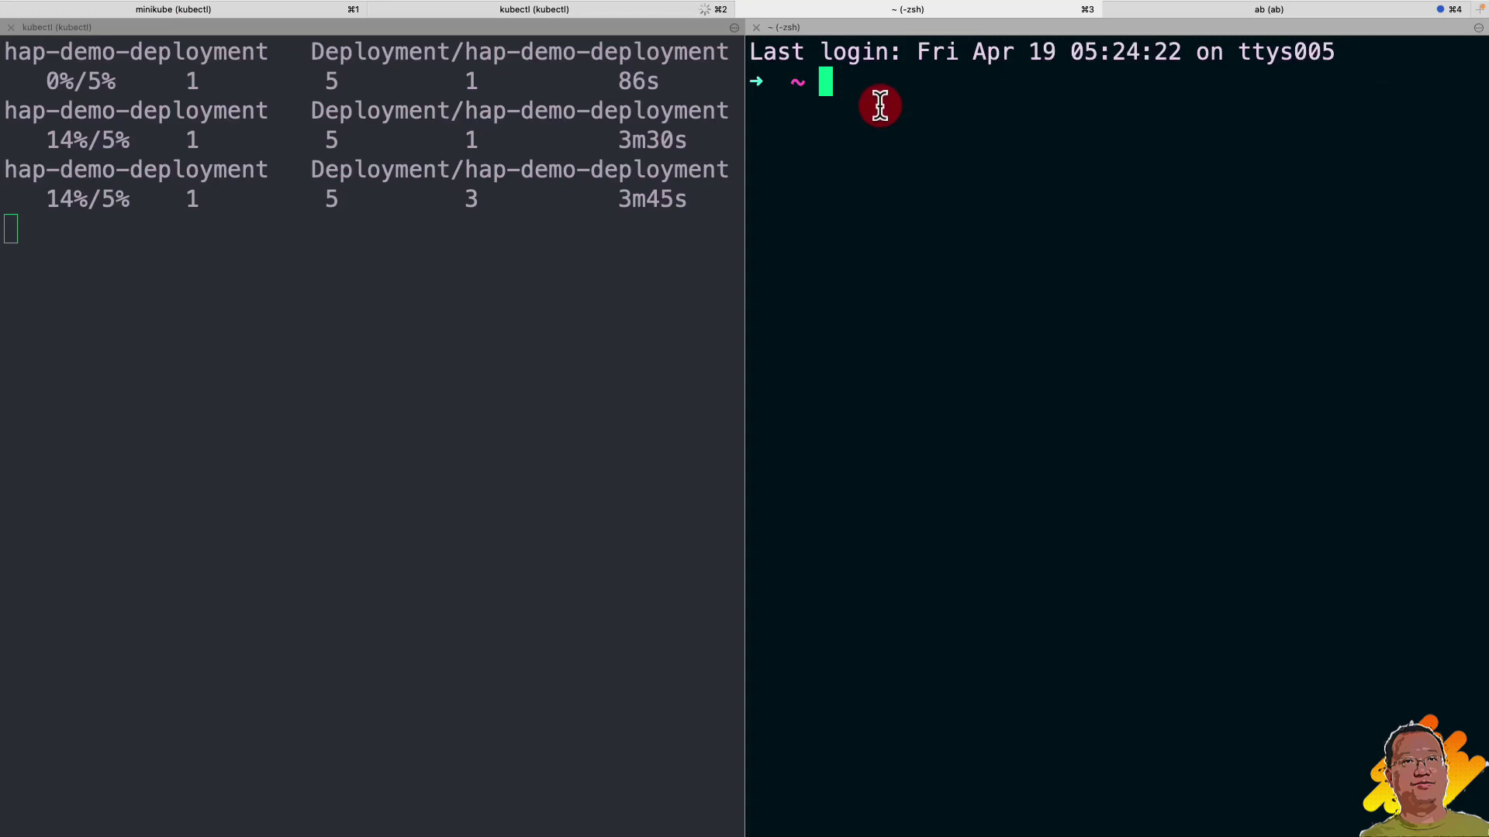
{"action": "type", "text": "ku"}
{"action": "type", "text": "bectl "}
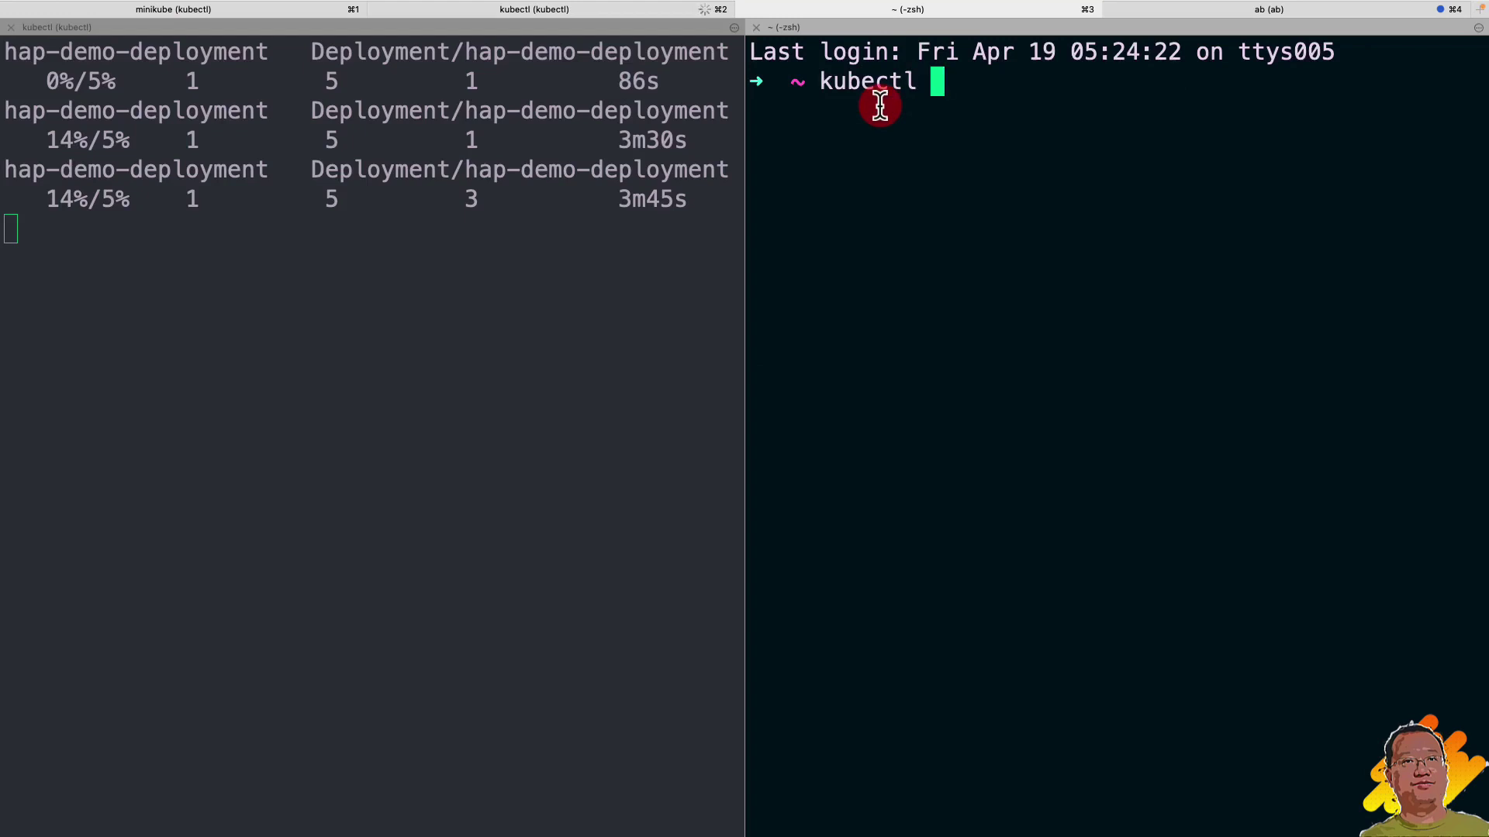
{"action": "type", "text": "pod"}
{"action": "key", "text": "BackSpace"}
{"action": "key", "text": "BackSpace"}
{"action": "key", "text": "BackSpace"}
{"action": "type", "text": "get "}
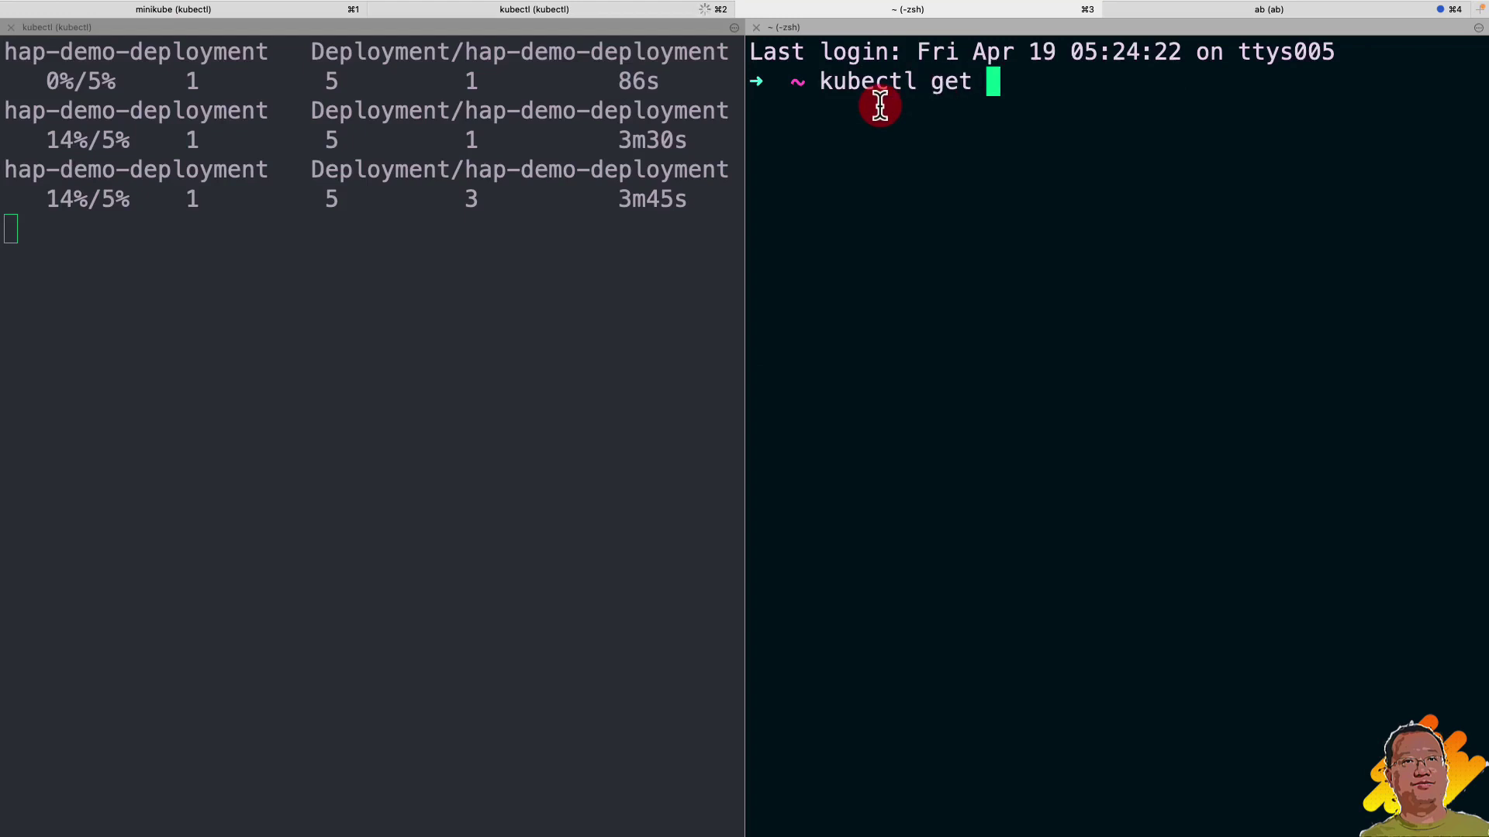
{"action": "type", "text": "pod -w"}
{"action": "key", "text": "Return"}
{"action": "left_click", "coordinate": [72, 223]}
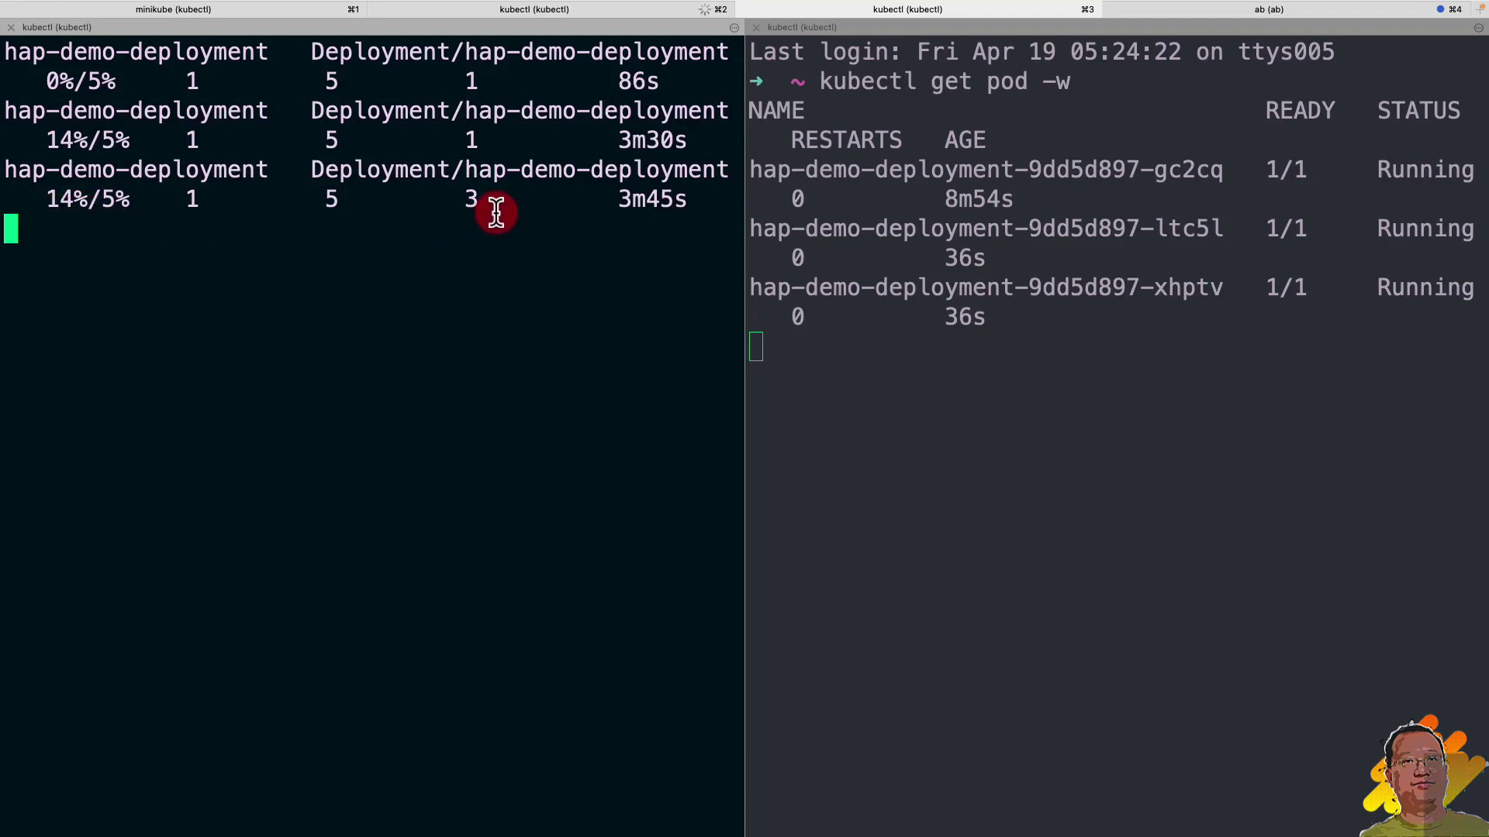
{"action": "left_click", "coordinate": [840, 323]}
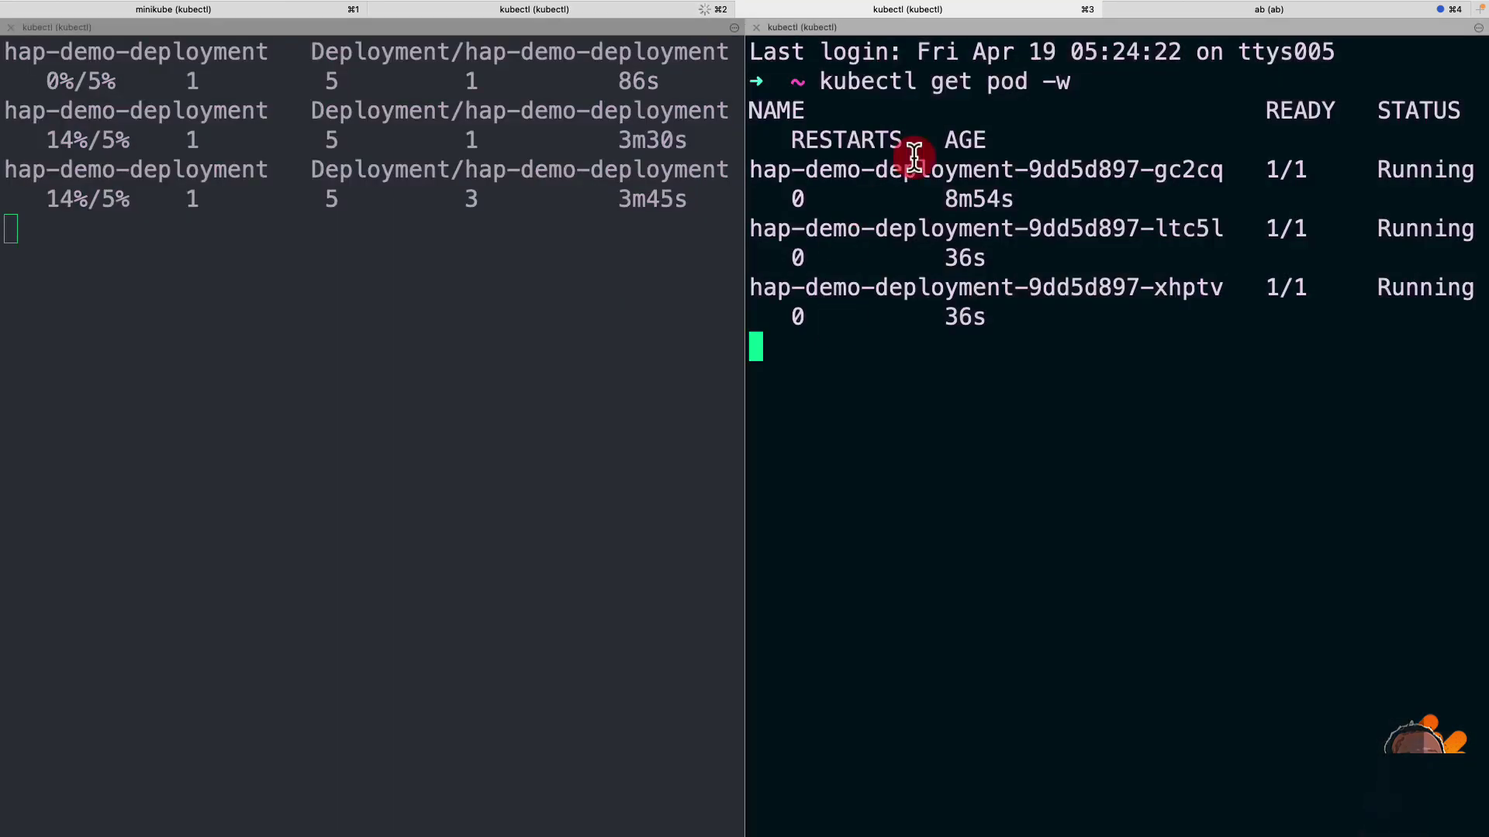
Step: Switch to the benchmark tab to add a second shell pane
{"action": "left_click", "coordinate": [1194, 16]}
{"action": "right_click", "coordinate": [1190, 24]}
Step: Run a second concurrent ab load test in a new pane of the benchmark tab
{"action": "key", "text": "super+d"}
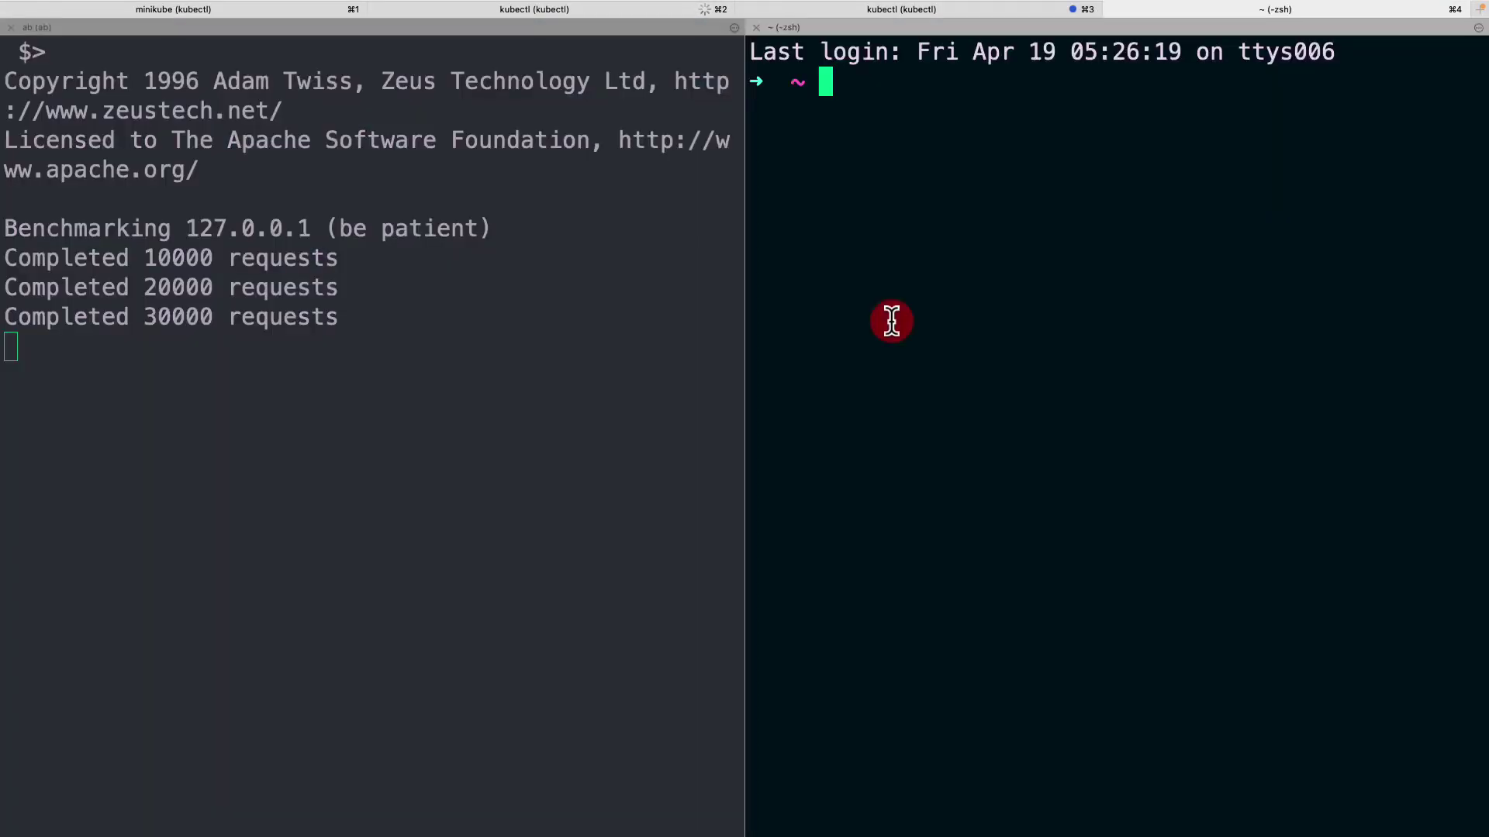
{"action": "type", "text": "ab -n 100000 -c 100 http://127.0.0.1/"}
{"action": "key", "text": "Return"}
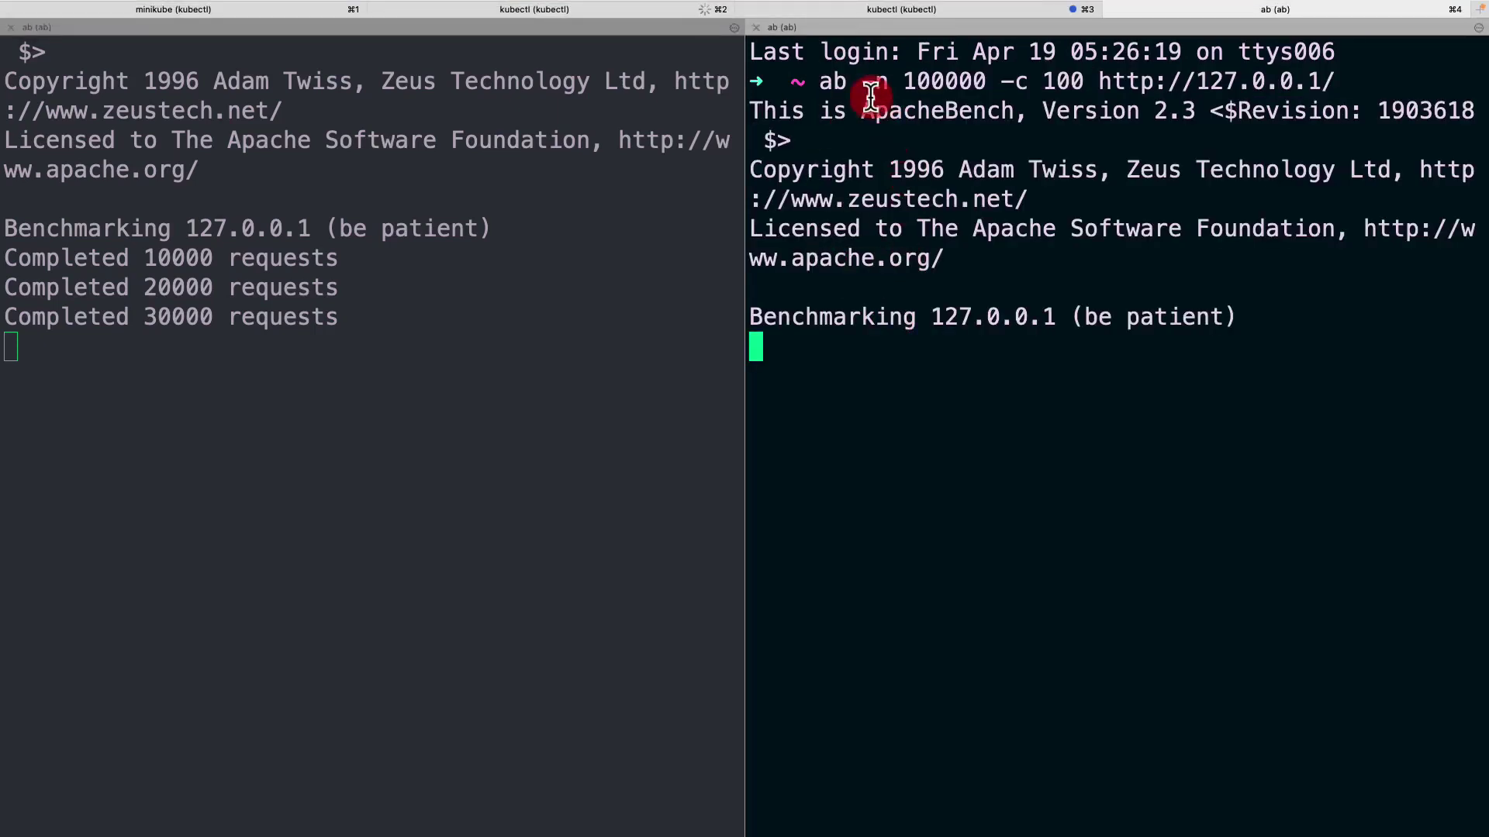
Step: Back in the watch tab, highlight the newly created pod rows bringing the deployment to five
{"action": "left_click", "coordinate": [798, 14]}
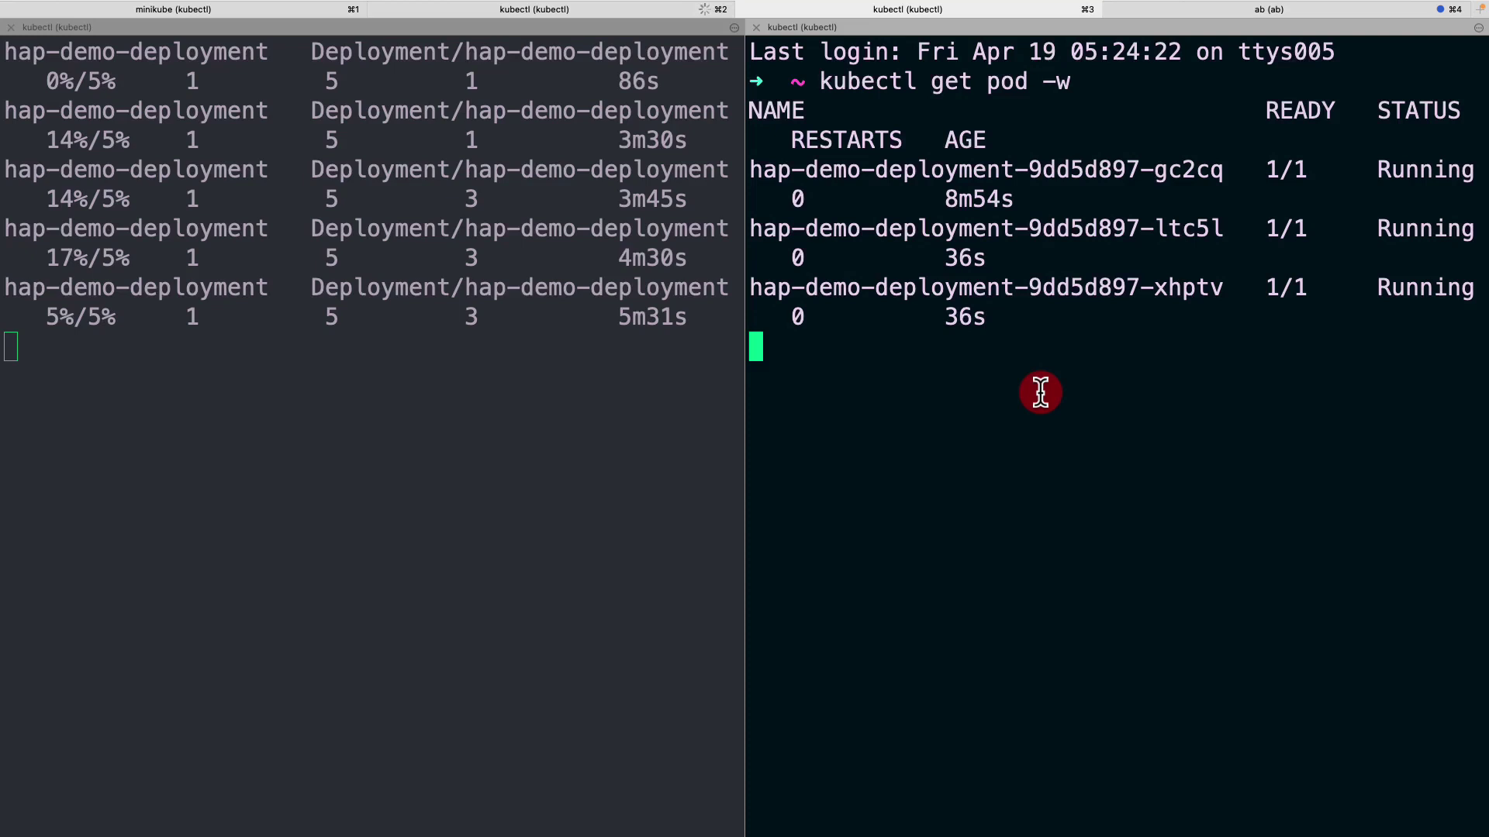
{"action": "mouse_move", "coordinate": [754, 349]}
{"action": "left_mouse_down"}
{"action": "mouse_move", "coordinate": [1229, 358]}
{"action": "mouse_move", "coordinate": [1475, 464]}
{"action": "left_mouse_up"}
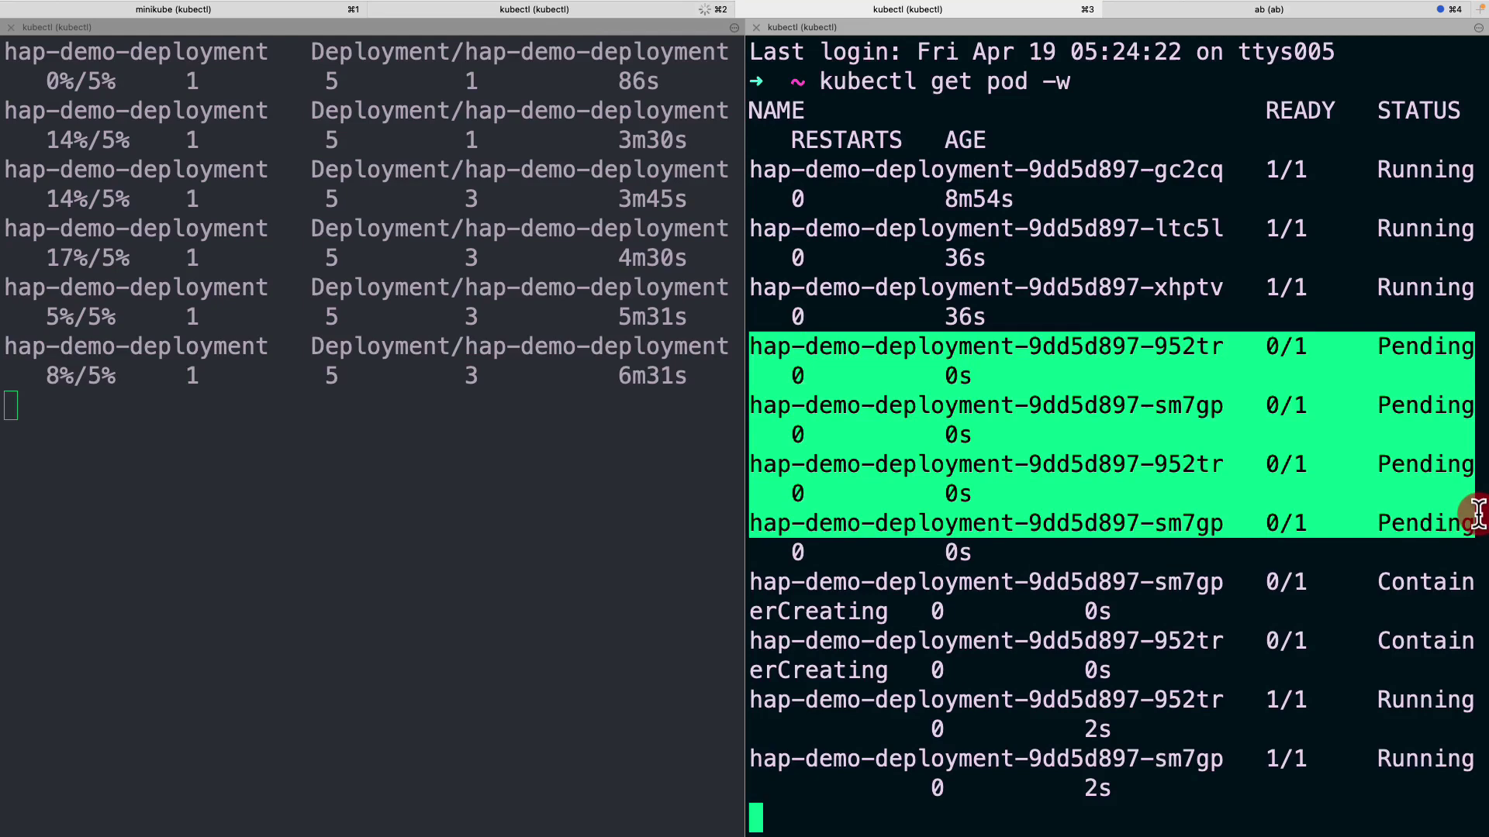
{"action": "double_click", "coordinate": [988, 464]}
{"action": "left_click", "coordinate": [504, 435]}
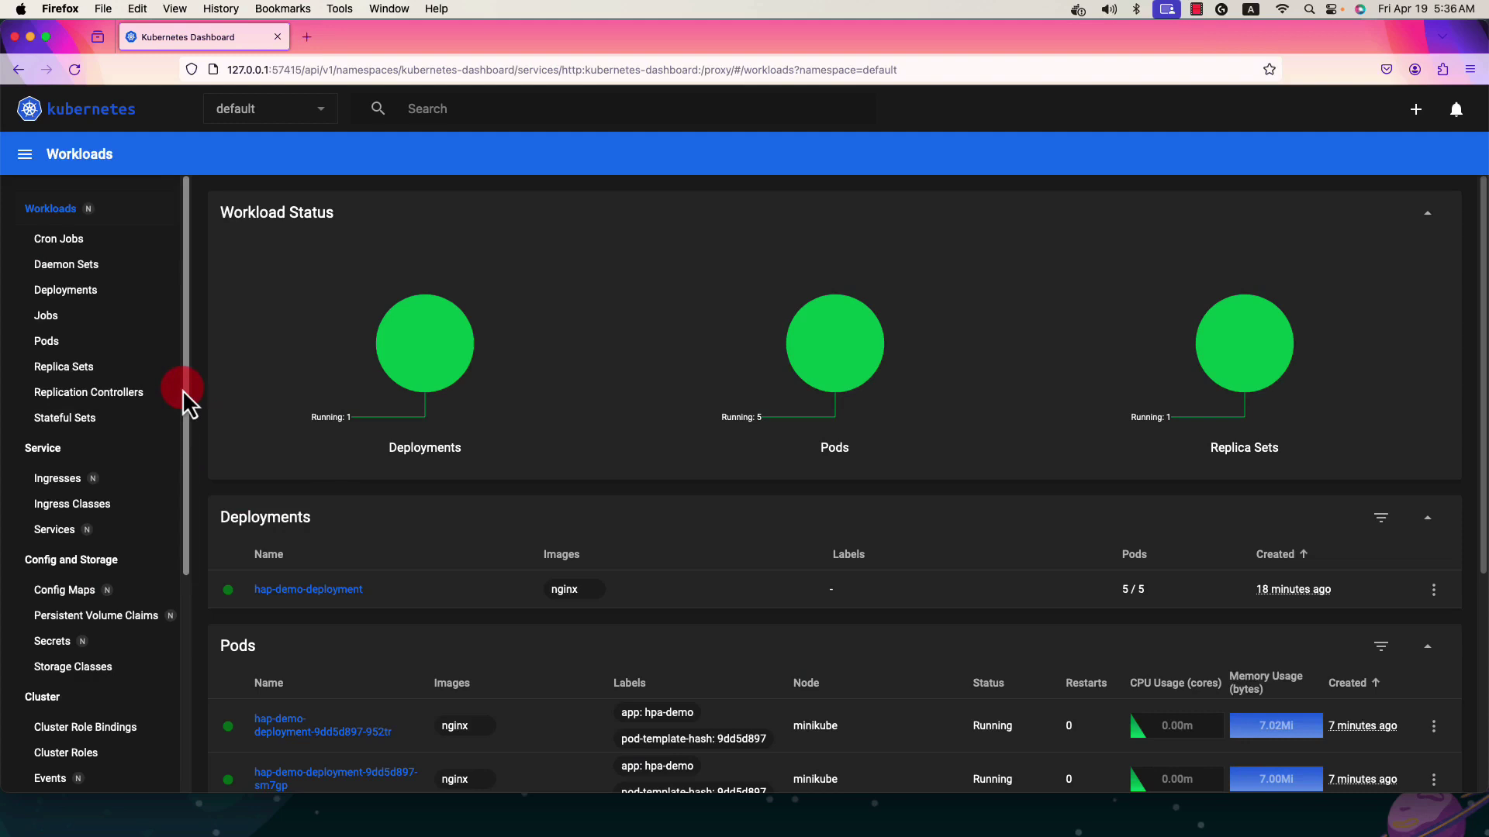
Step: Show Replica Sets in the Dashboard and highlight hap-demo-deployment-9dd5d897's 5 / 5 pod count
{"action": "left_click", "coordinate": [70, 370]}
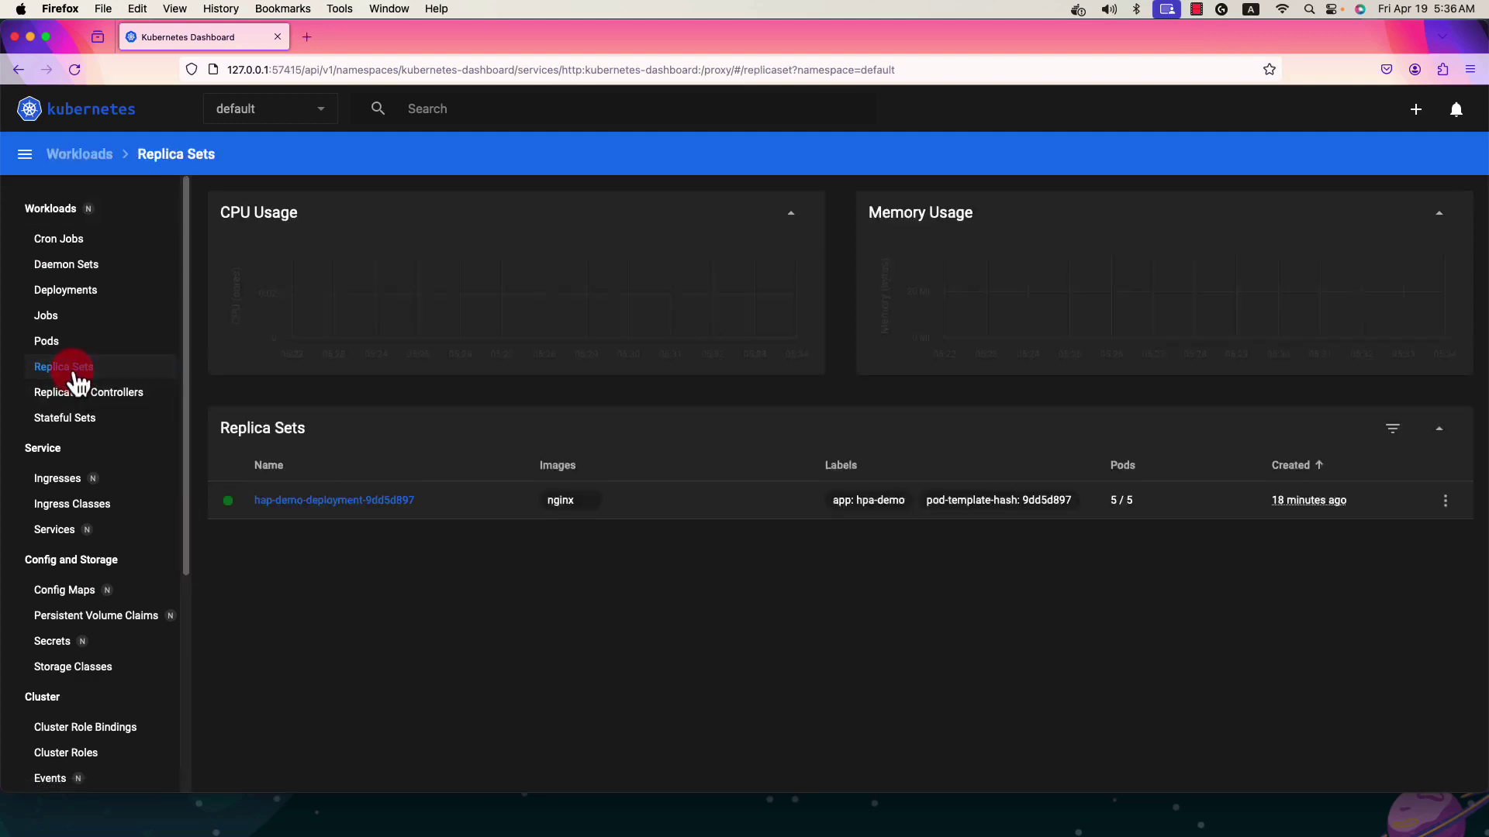
{"action": "triple_click", "coordinate": [1122, 500]}
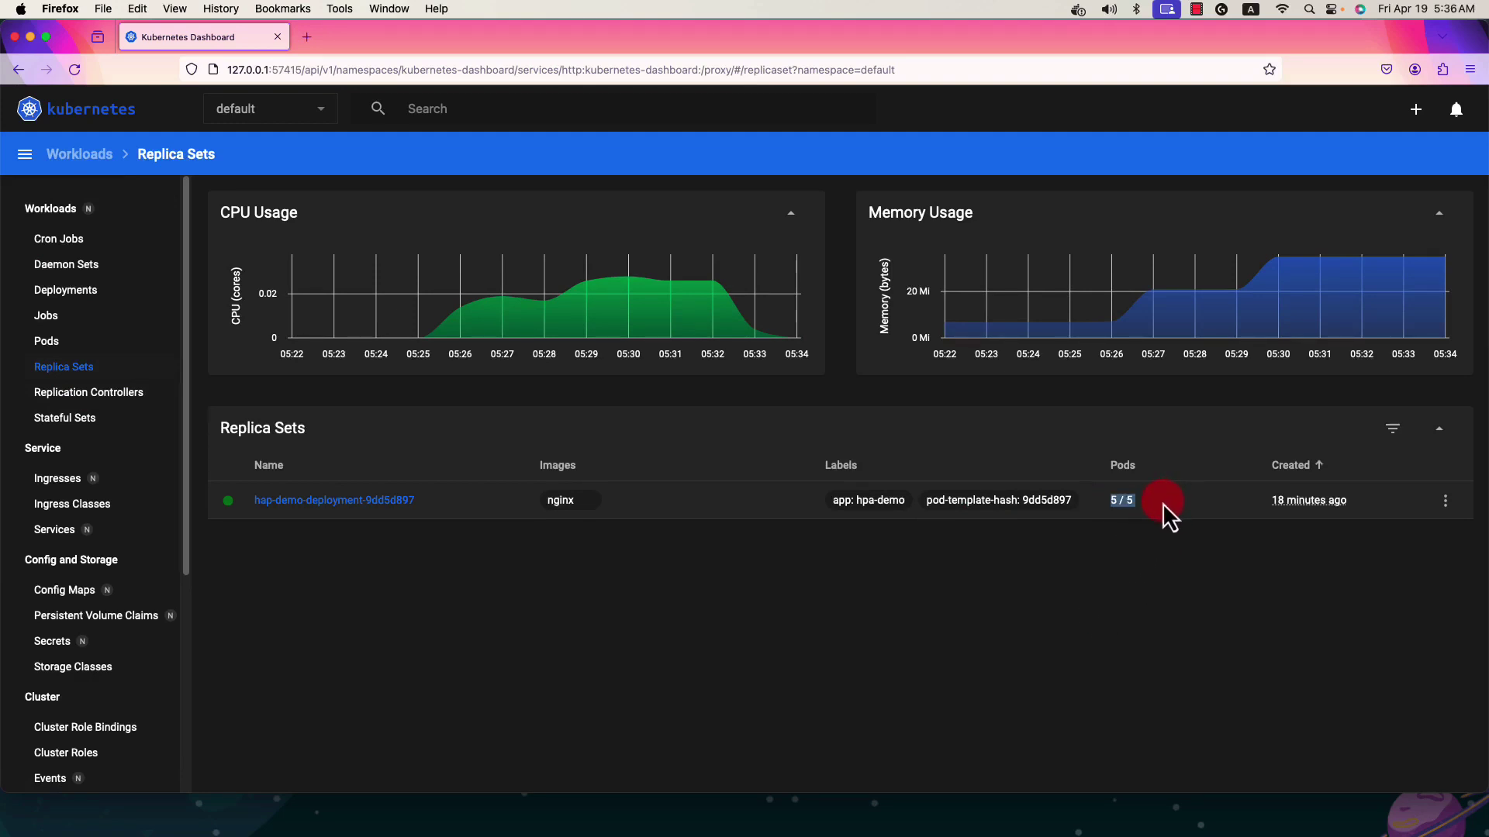
{"action": "left_click_drag", "start_coordinate": [1143, 508], "coordinate": [1120, 501]}
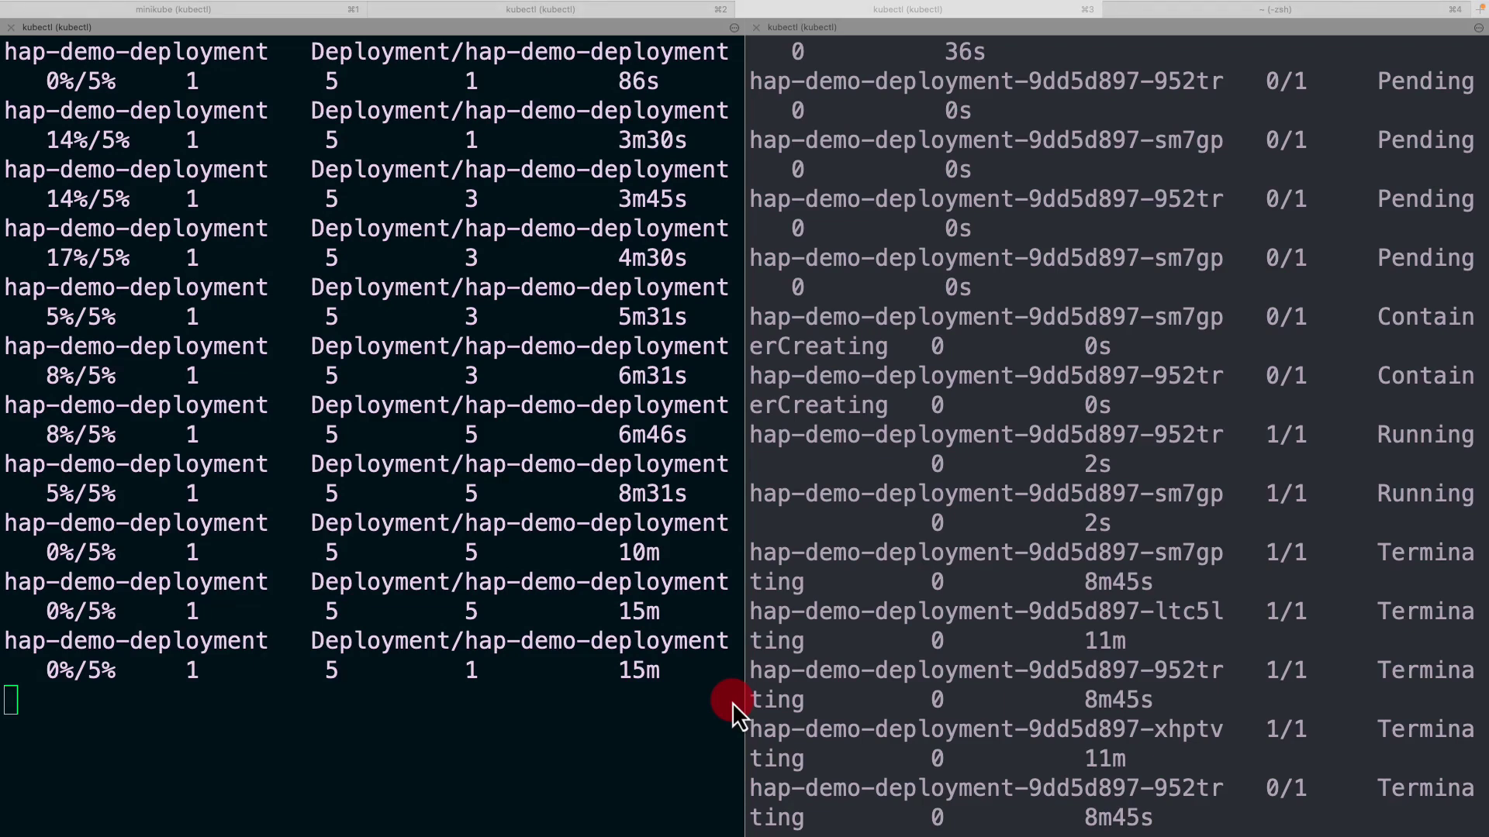
Step: Delete the old hap-demo-deployment autoscaler with kubectl and list the project's yaml files
{"action": "key", "text": "super+4"}
{"action": "type", "text": "kubectl delete hpa hap-demo-deployment"}
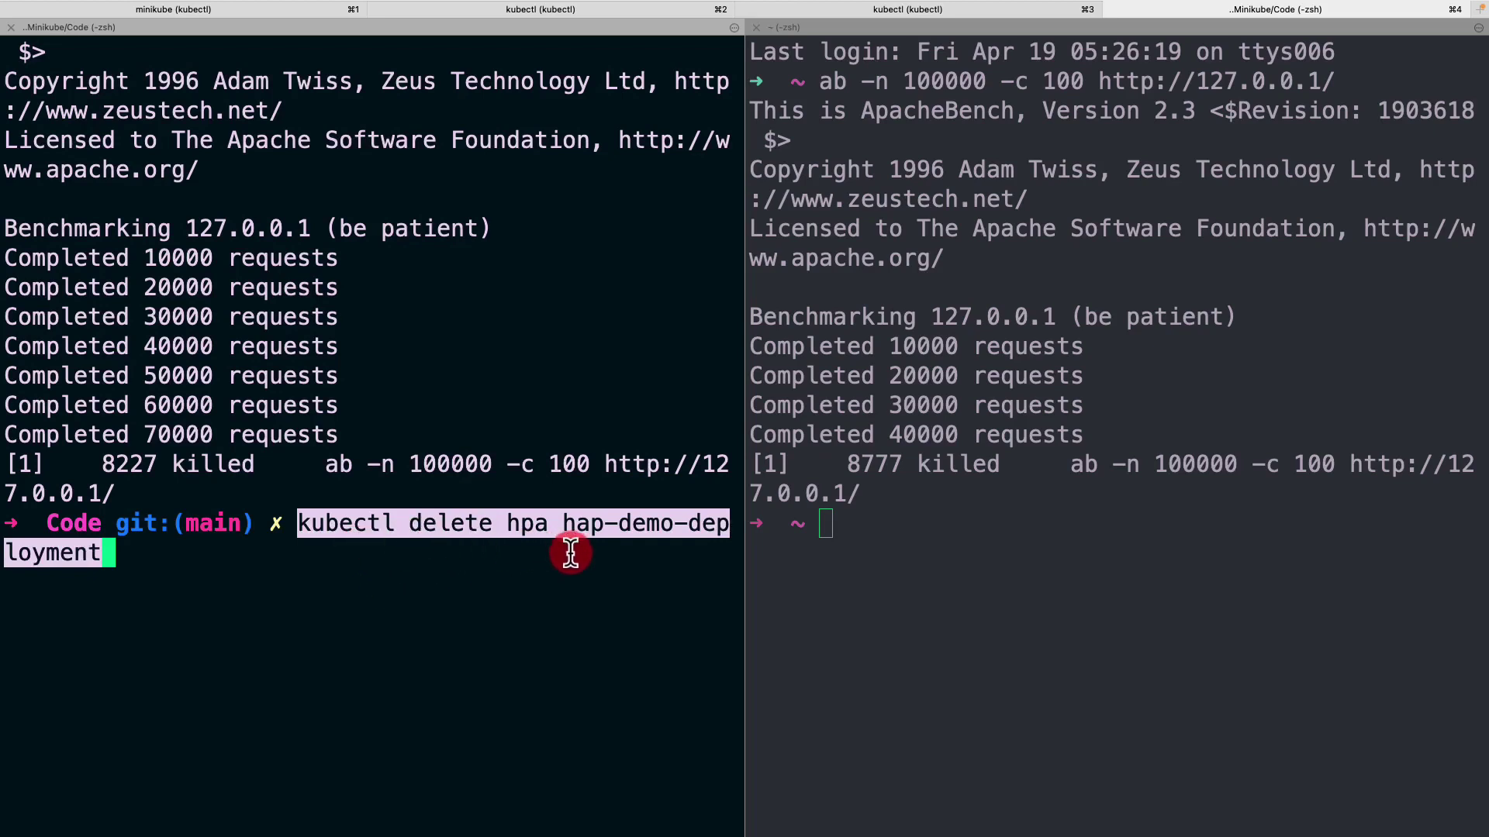
{"action": "key", "text": "Return"}
{"action": "type", "text": "ls"}
{"action": "key", "text": "Return"}
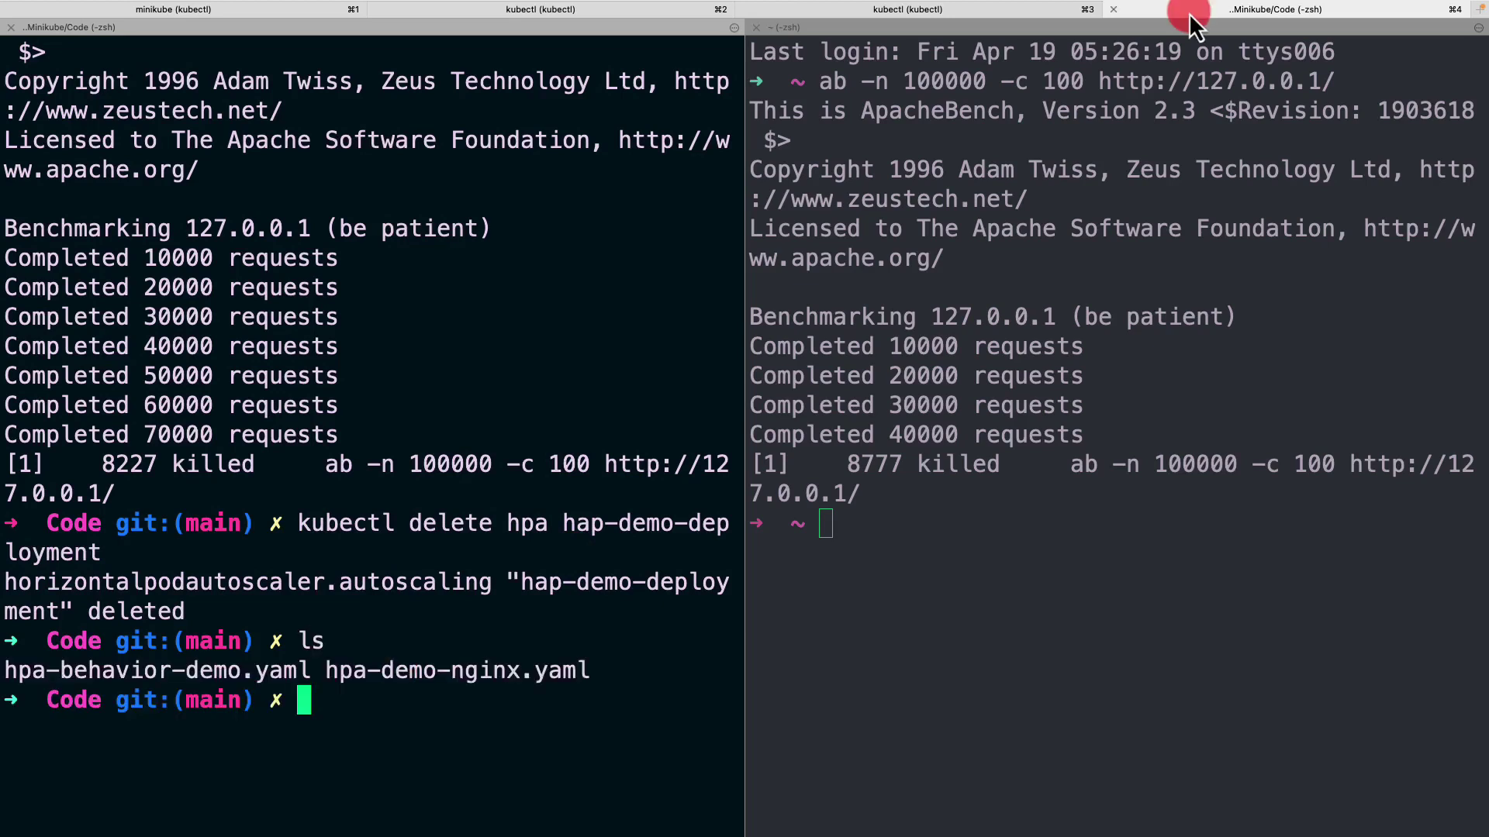
Step: Duplicate the current tab into a fresh session and close its extra right pane
{"action": "right_click", "coordinate": [1192, 21]}
{"action": "left_click", "coordinate": [1262, 84]}
{"action": "right_click", "coordinate": [1480, 40]}
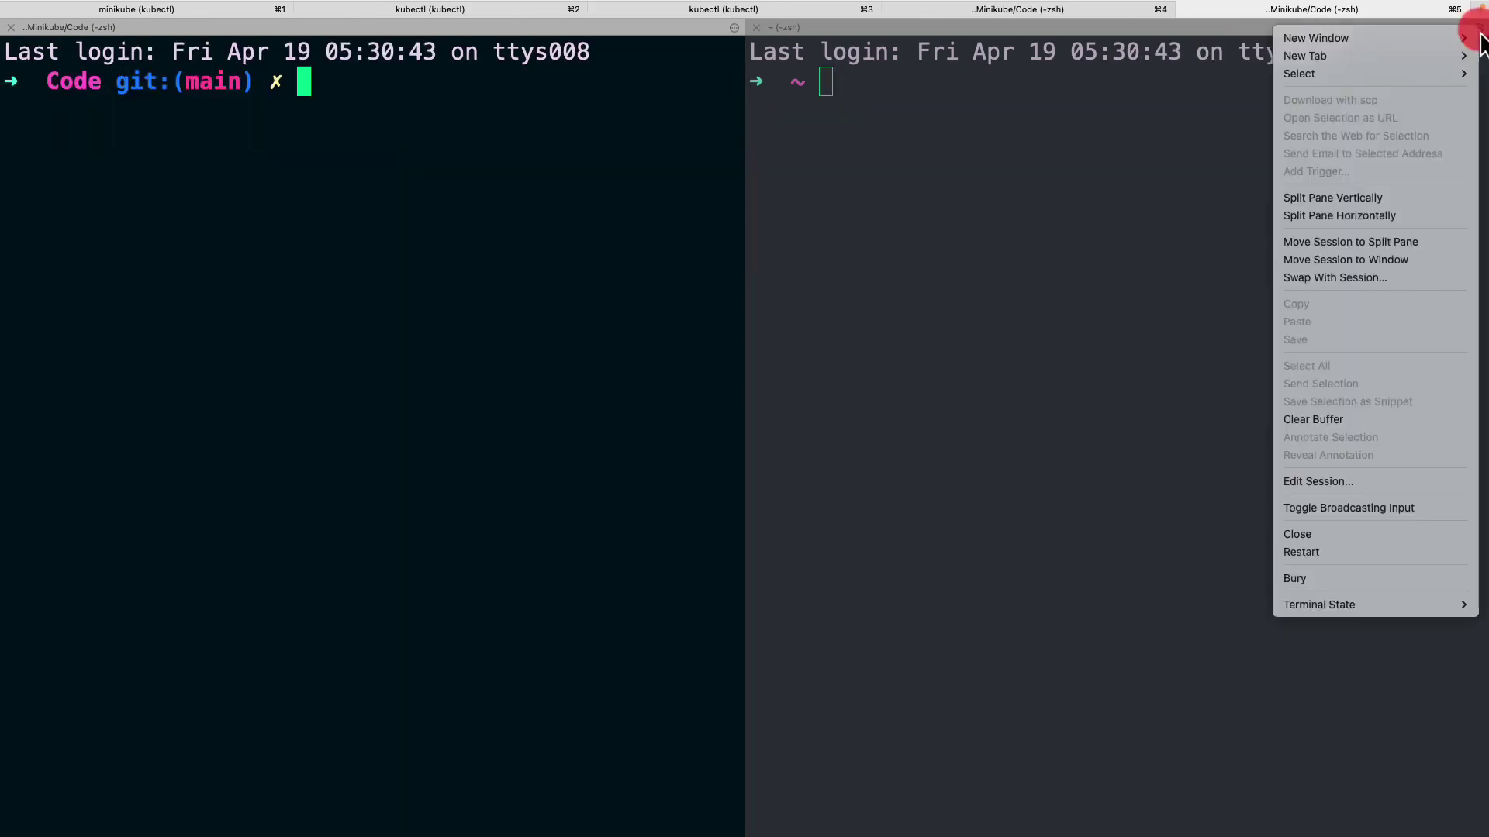
{"action": "left_click", "coordinate": [1297, 534]}
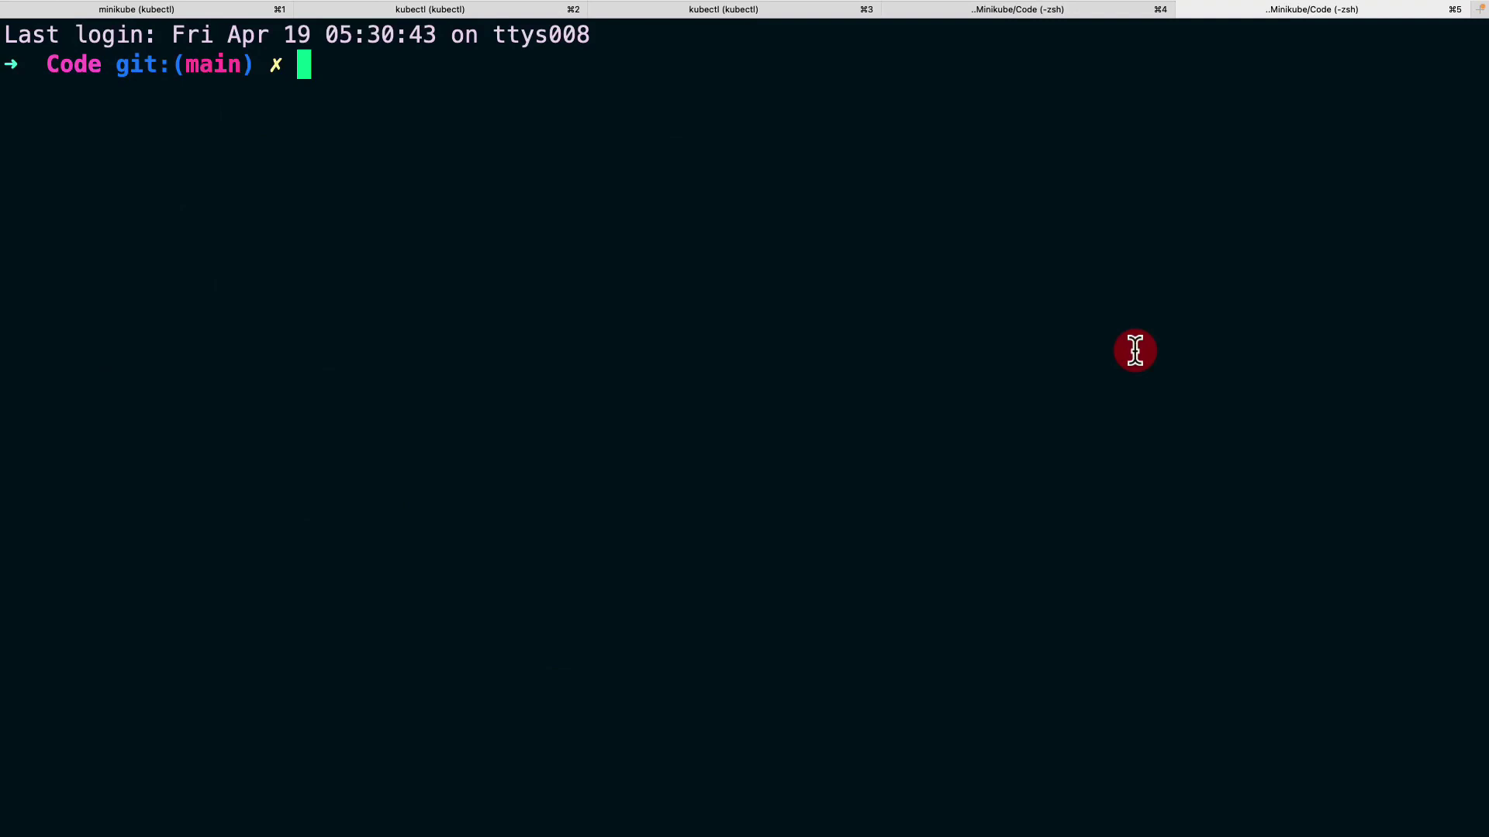
{"action": "type", "text": "cat"}
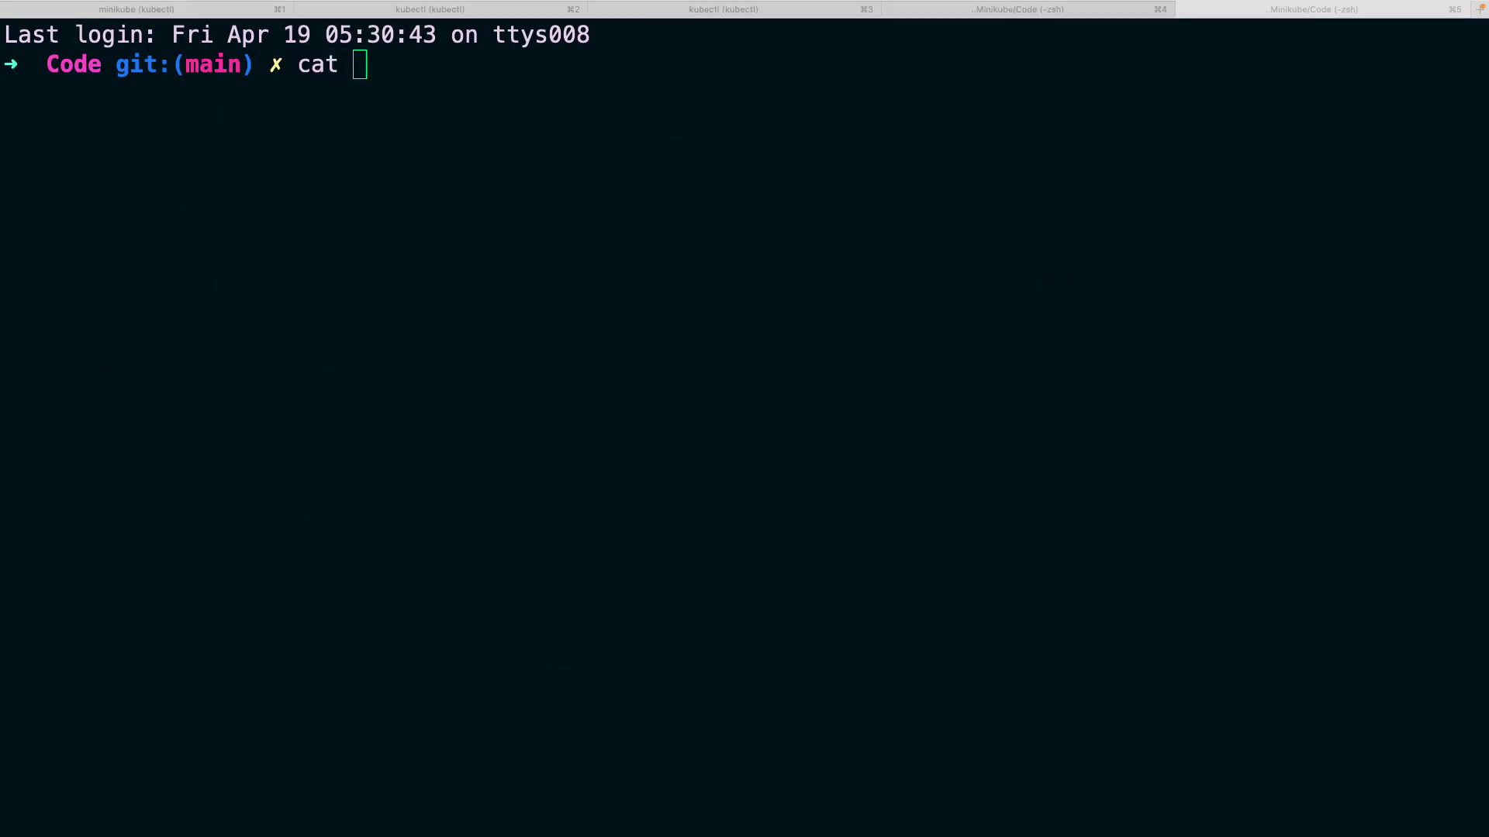
Step: Print hpa-behavior-demo.yaml and highlight its name hpa-demo-cpu-autoscale, 1–5 replicas and CPU metric block
{"action": "type", "text": "hpa-behavior-demo.yaml"}
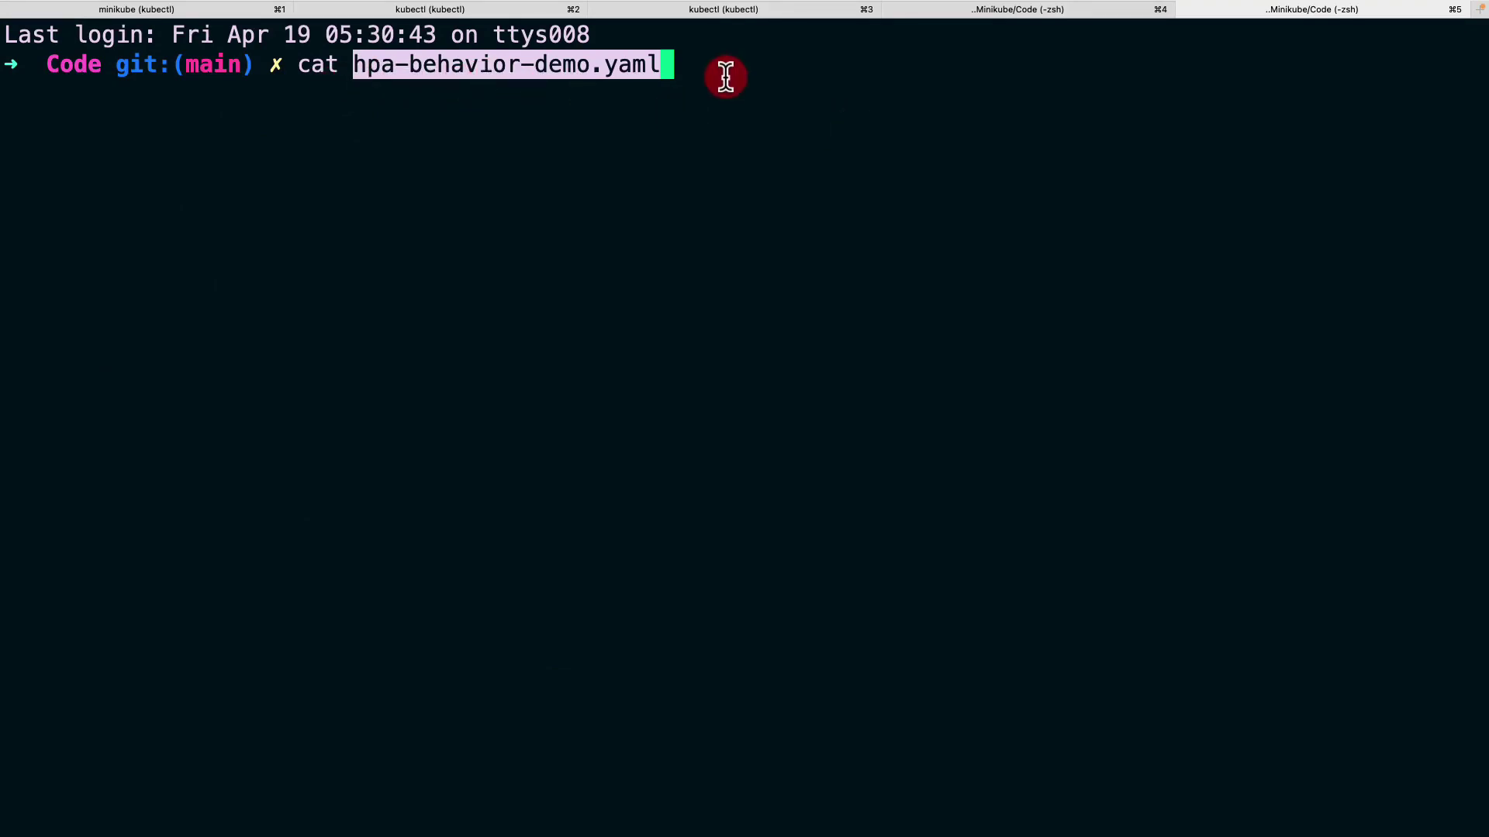
{"action": "key", "text": "Return"}
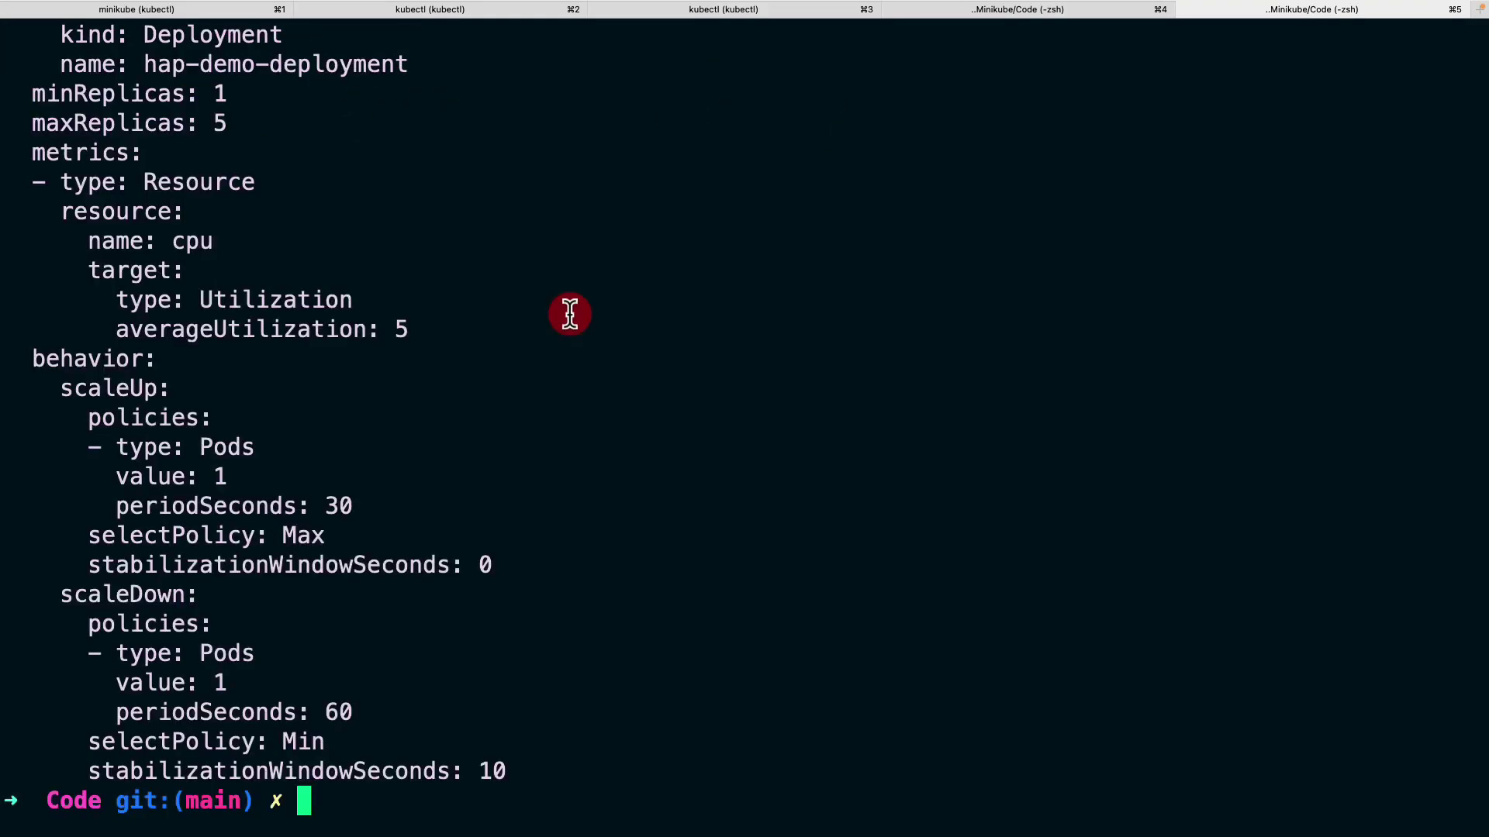
{"action": "scroll", "coordinate": [291, 210], "scroll_direction": "up", "scroll_amount": 5}
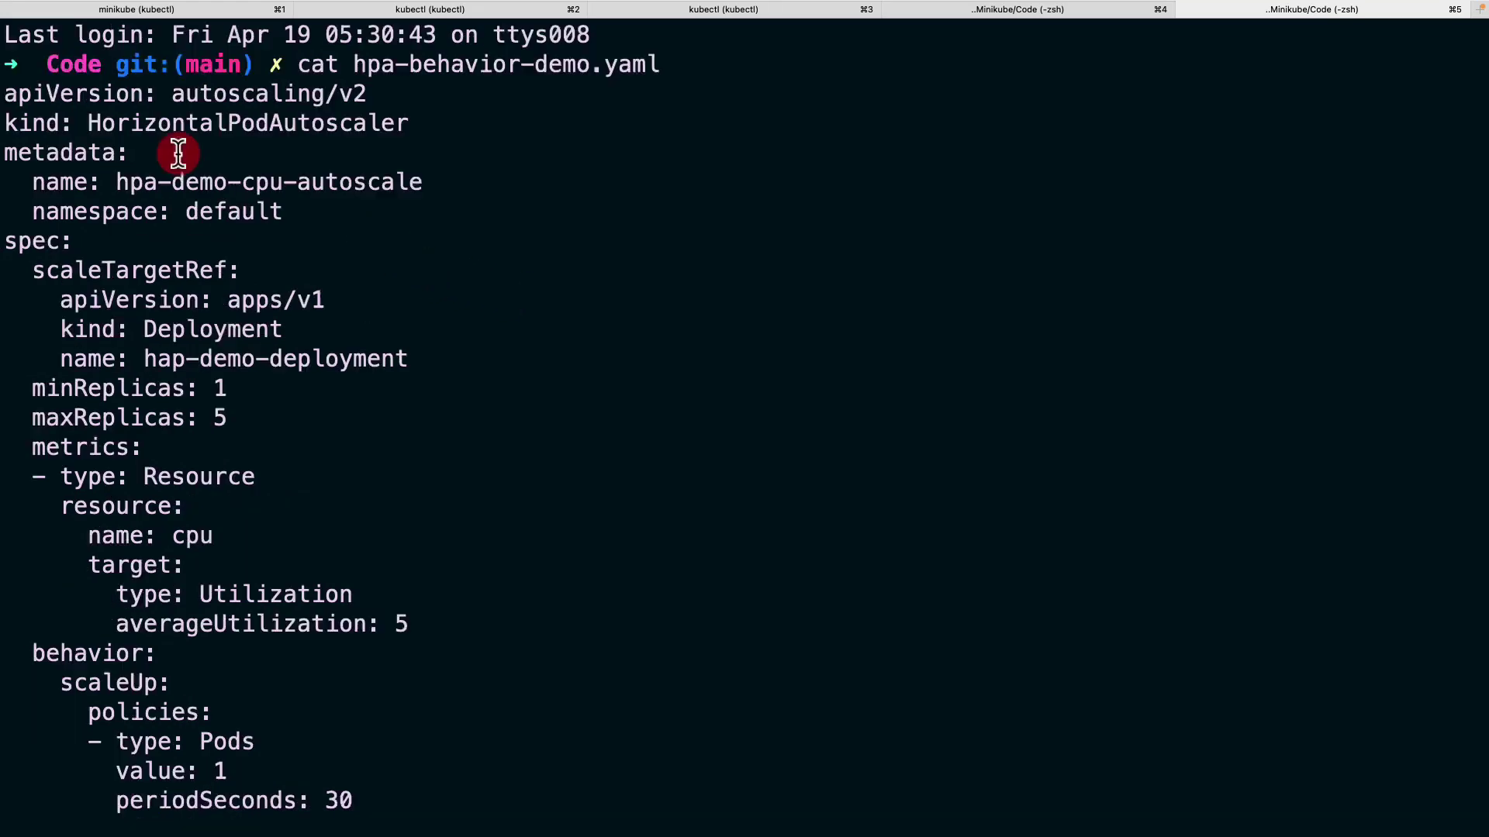
{"action": "left_click_drag", "start_coordinate": [117, 185], "coordinate": [431, 190]}
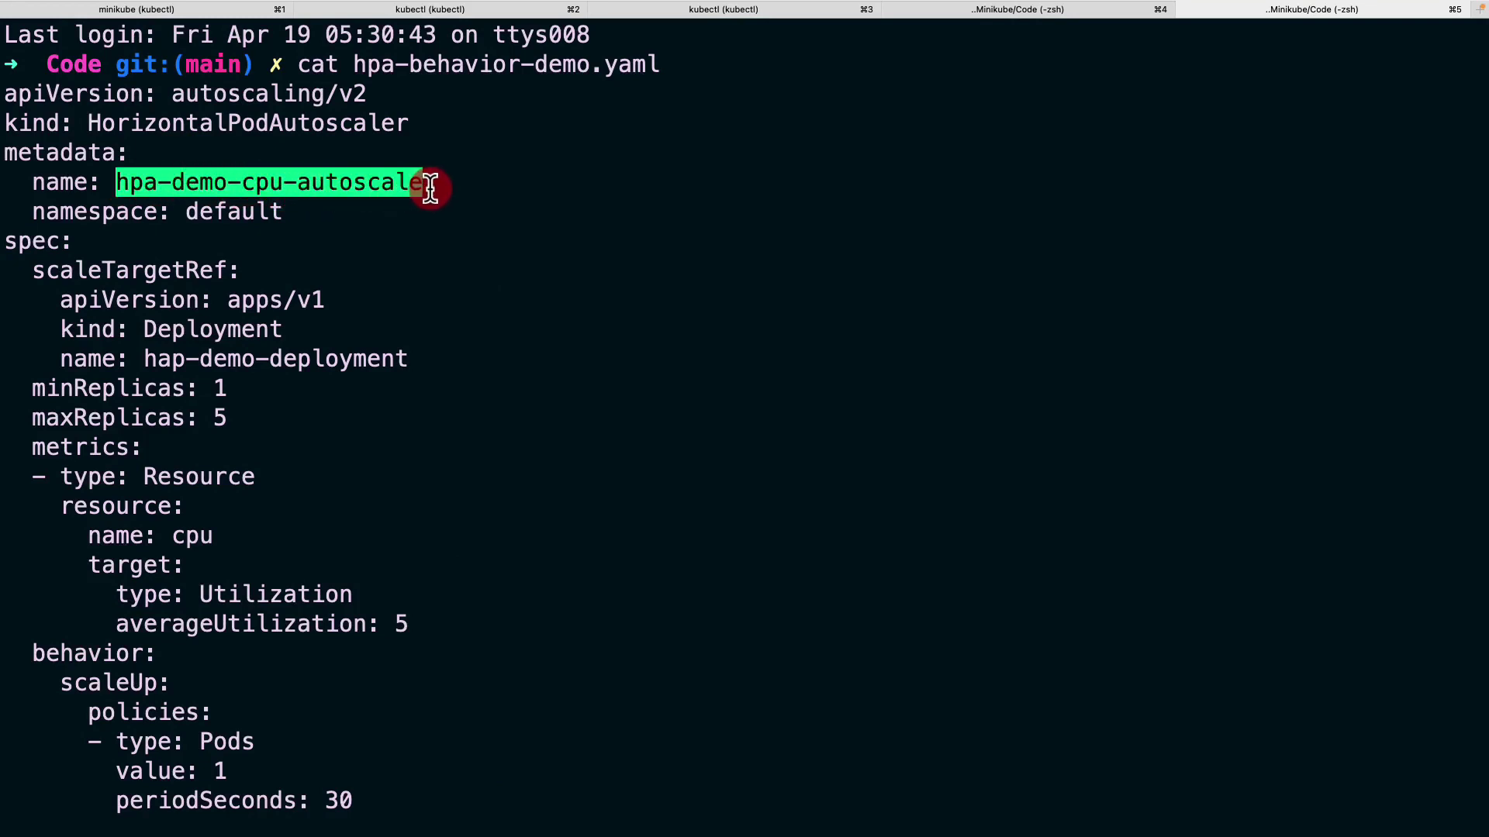
{"action": "left_click", "coordinate": [37, 390]}
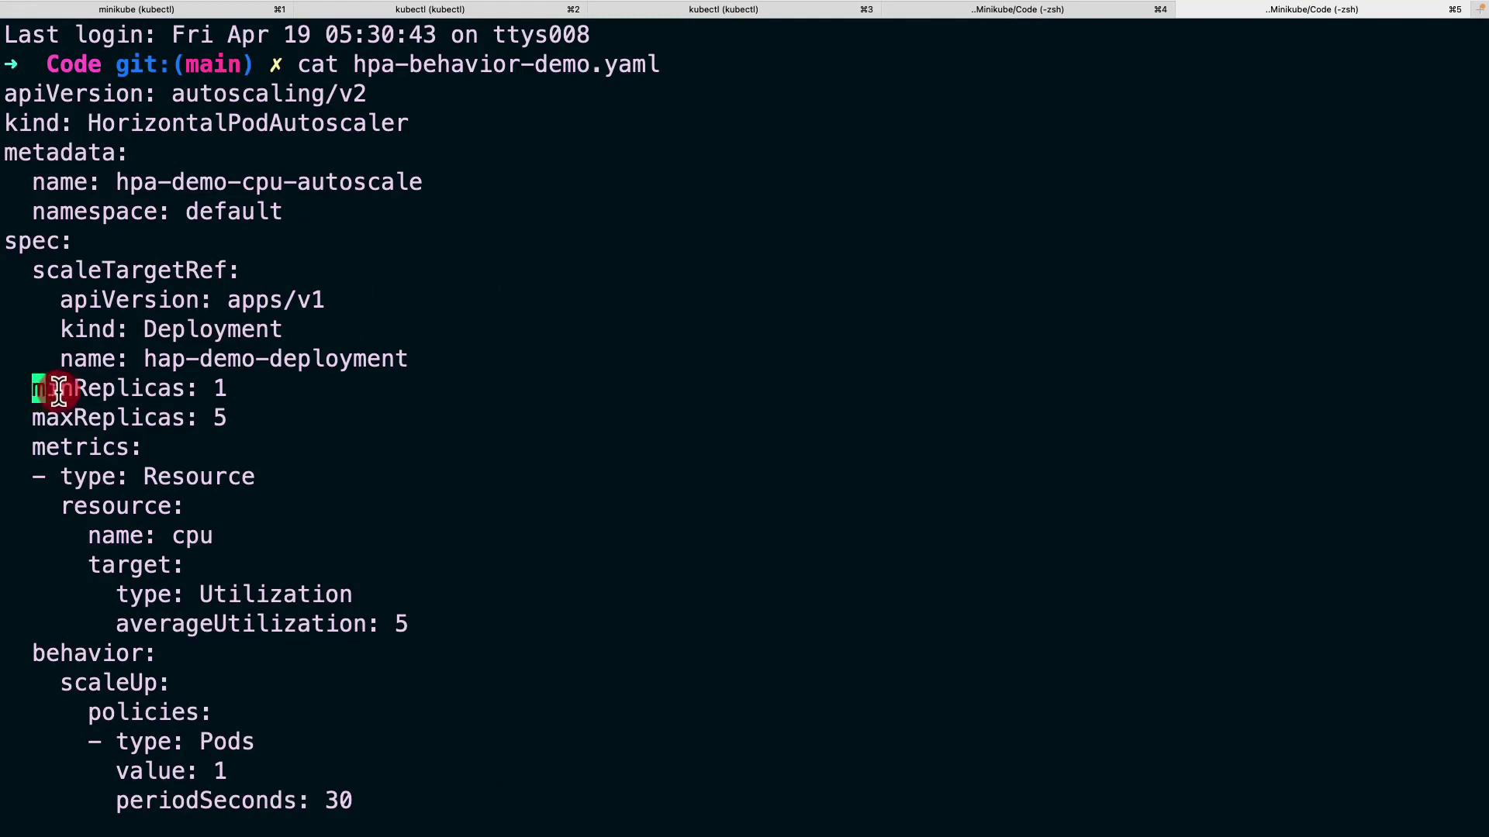
{"action": "left_click_drag", "start_coordinate": [38, 390], "coordinate": [233, 418]}
{"action": "left_click_drag", "start_coordinate": [18, 476], "coordinate": [423, 625]}
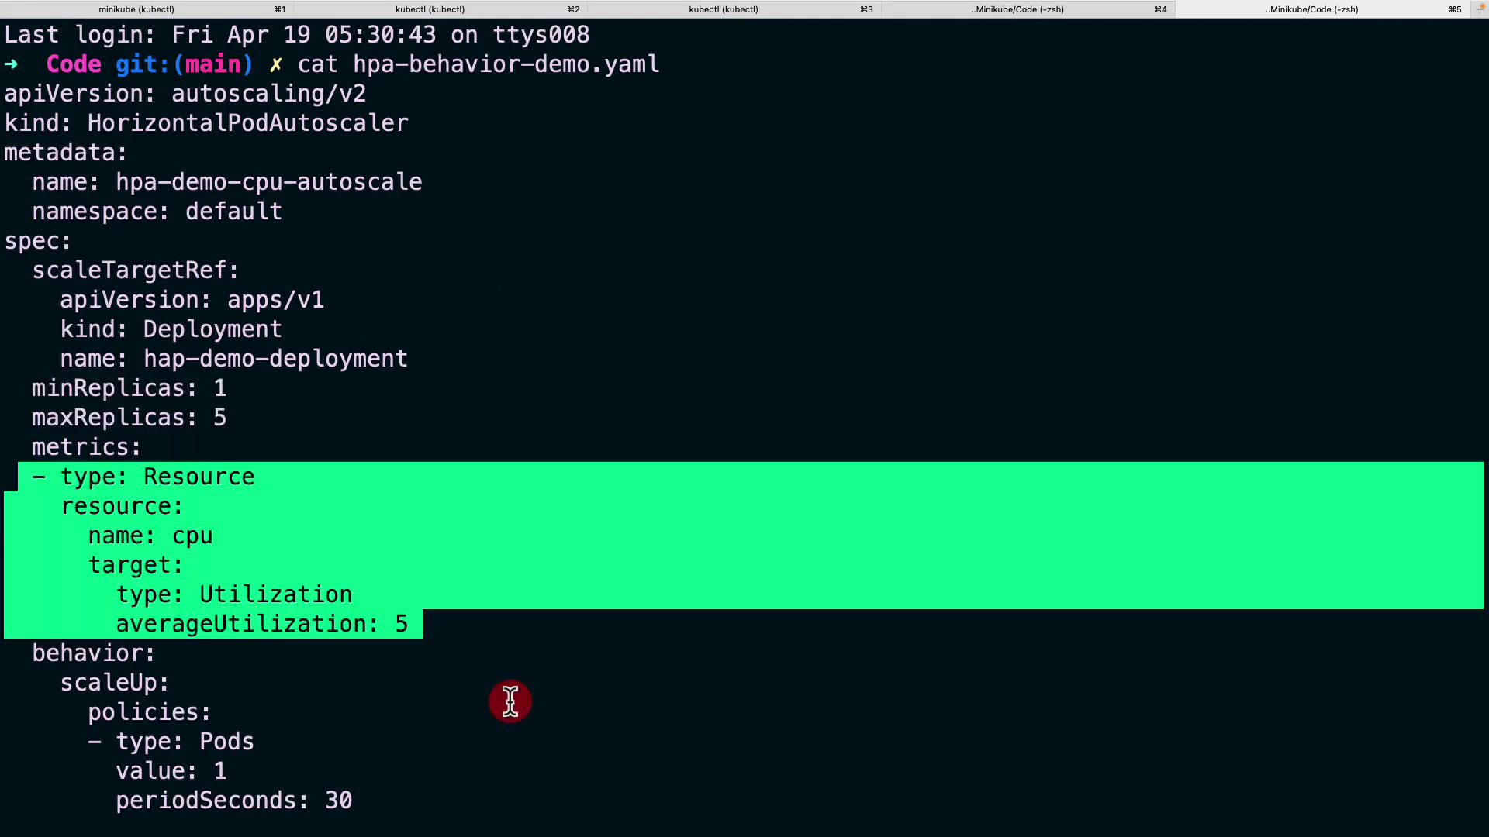
{"action": "scroll", "coordinate": [509, 701], "scroll_direction": "down", "scroll_amount": 5}
{"action": "scroll", "coordinate": [508, 702], "scroll_direction": "down", "scroll_amount": 2}
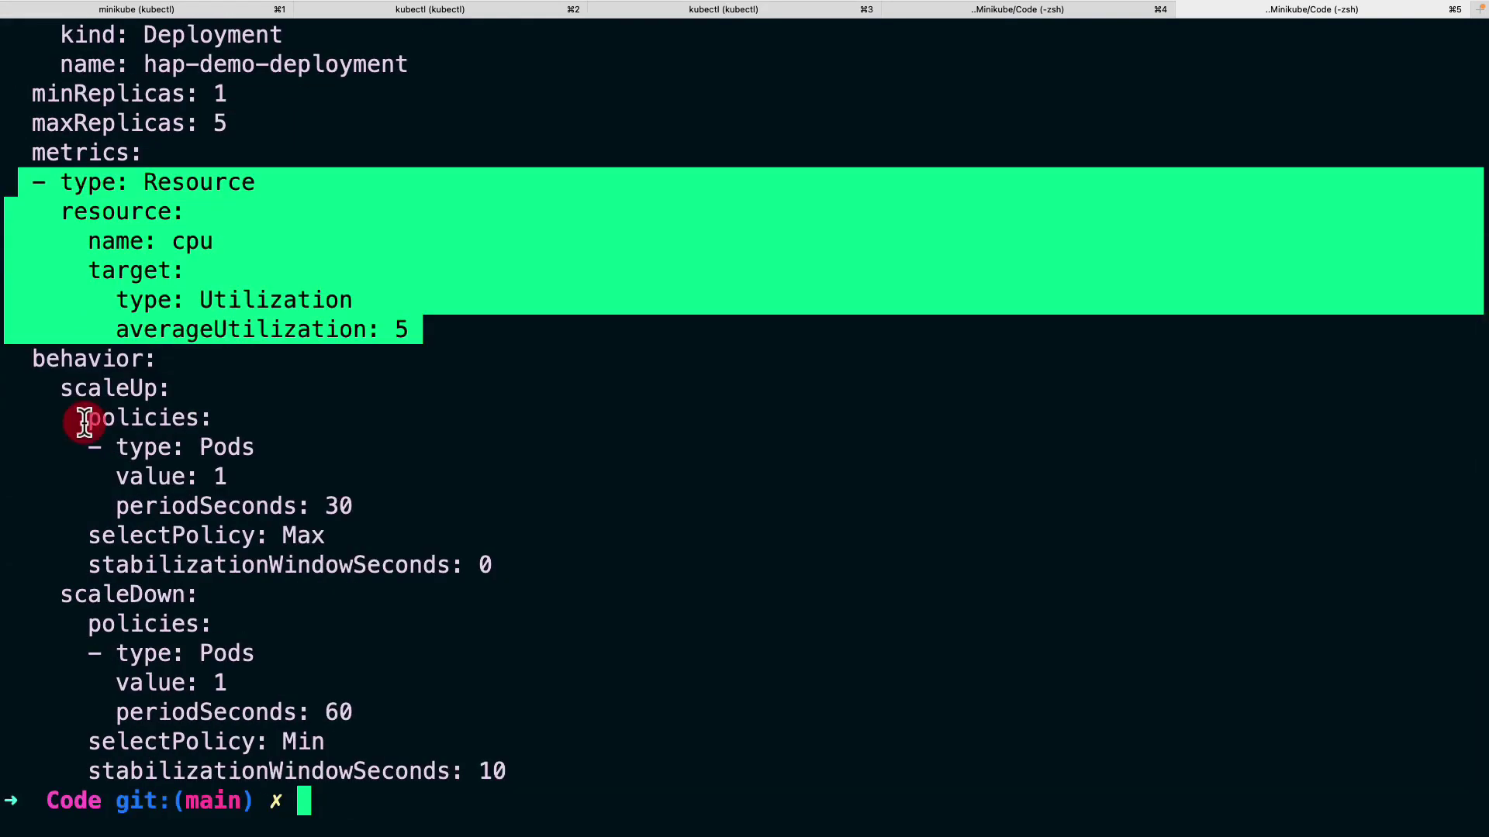
Step: Highlight the scaleUp and scaleDown policy blocks and the scaleDown stabilizationWindowSeconds line
{"action": "left_click_drag", "start_coordinate": [73, 417], "coordinate": [541, 559]}
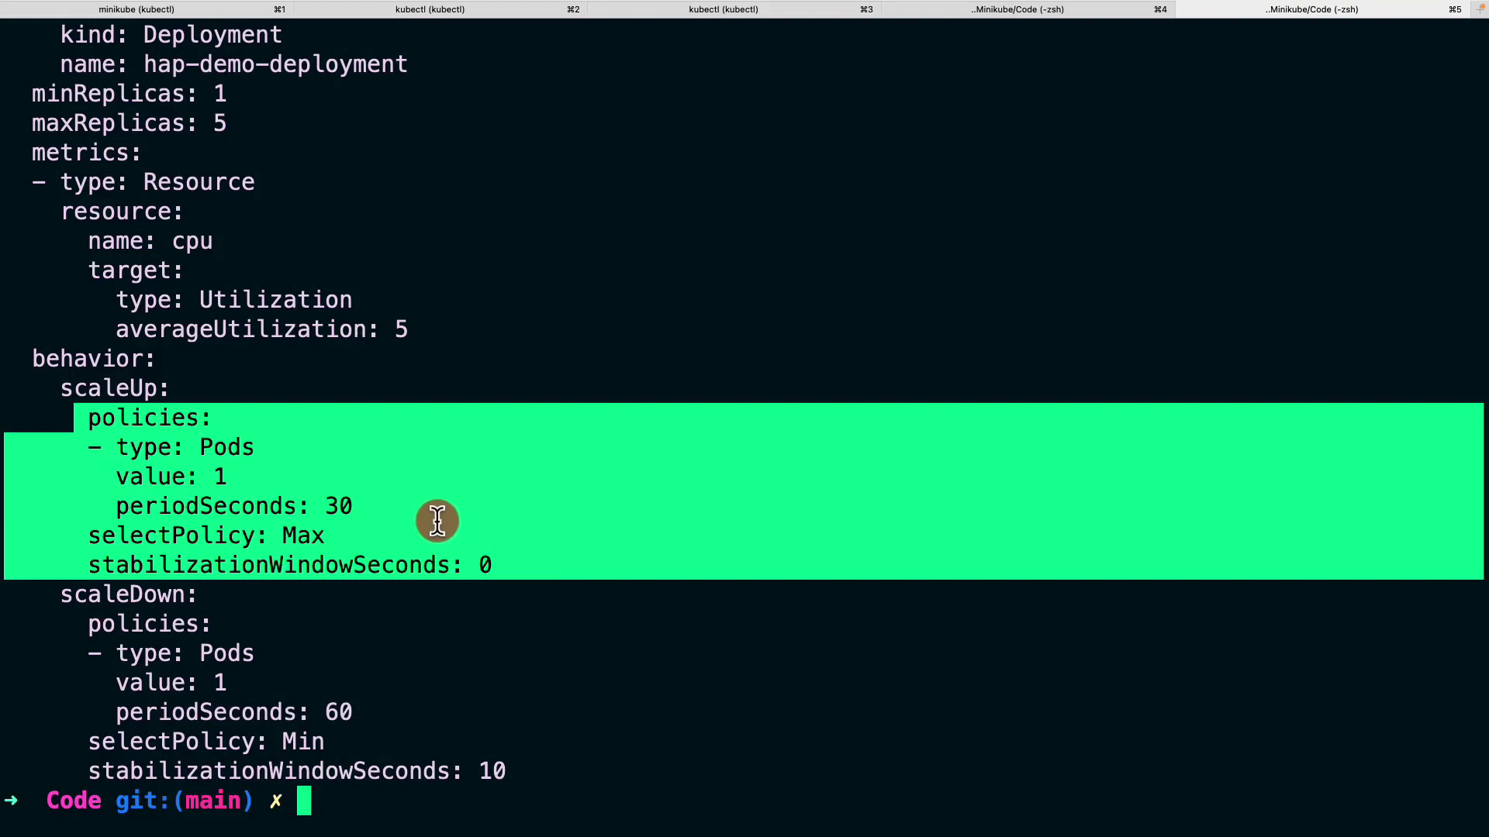
{"action": "left_click_drag", "start_coordinate": [48, 595], "coordinate": [515, 768]}
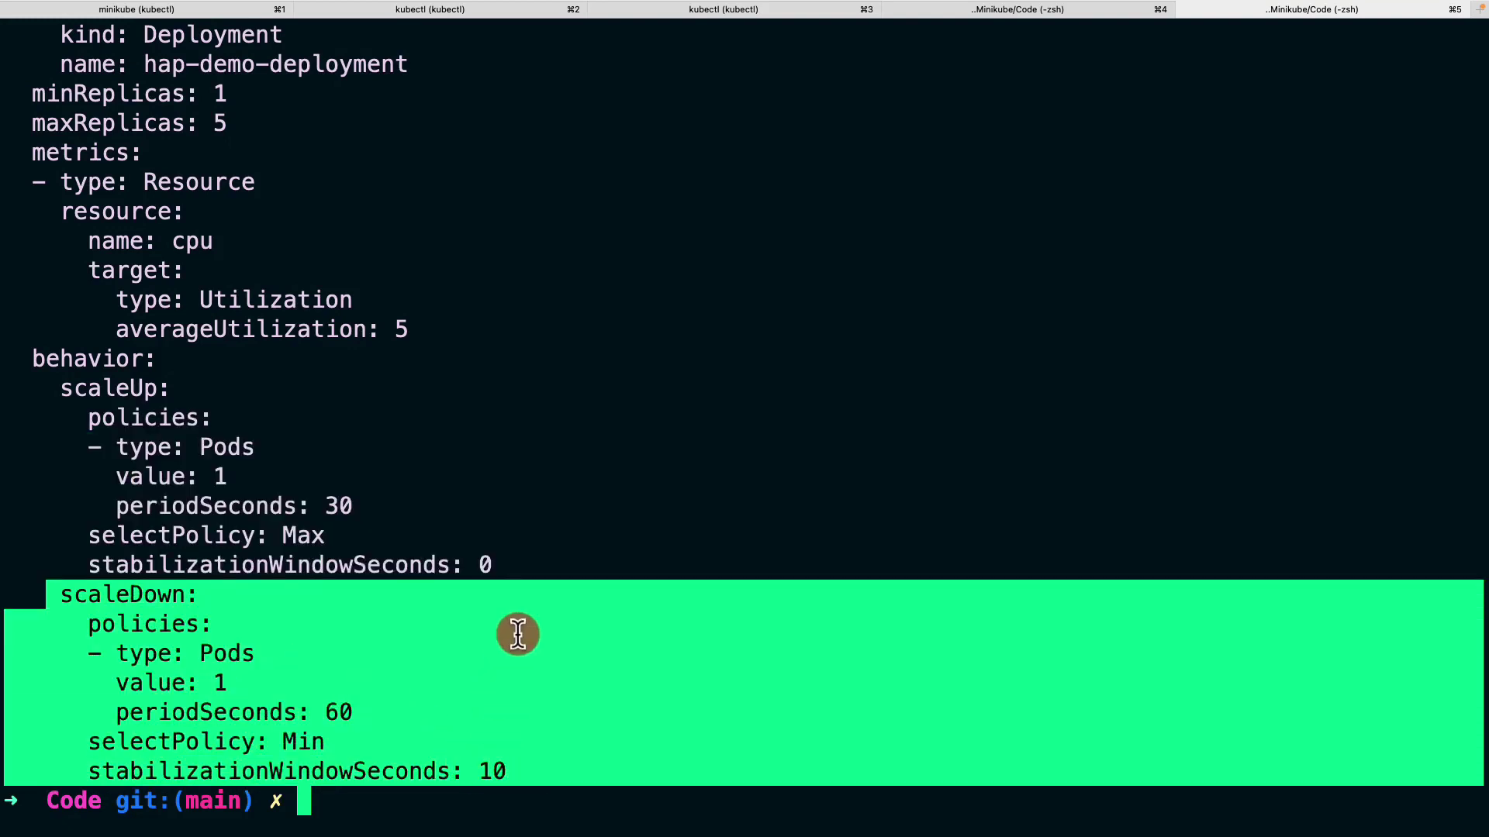
{"action": "triple_click", "coordinate": [397, 756]}
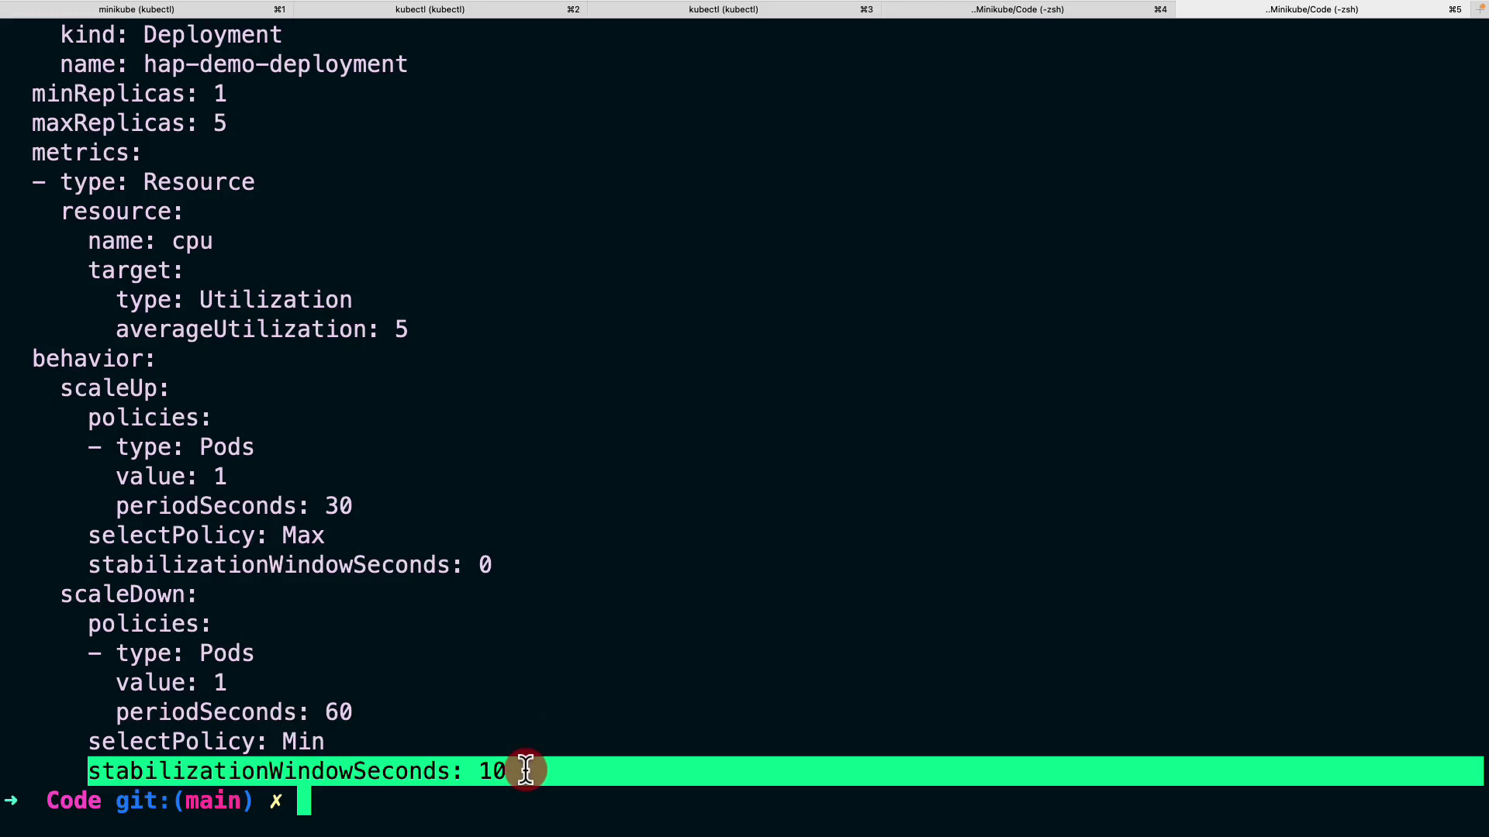
{"action": "left_click", "coordinate": [848, 803]}
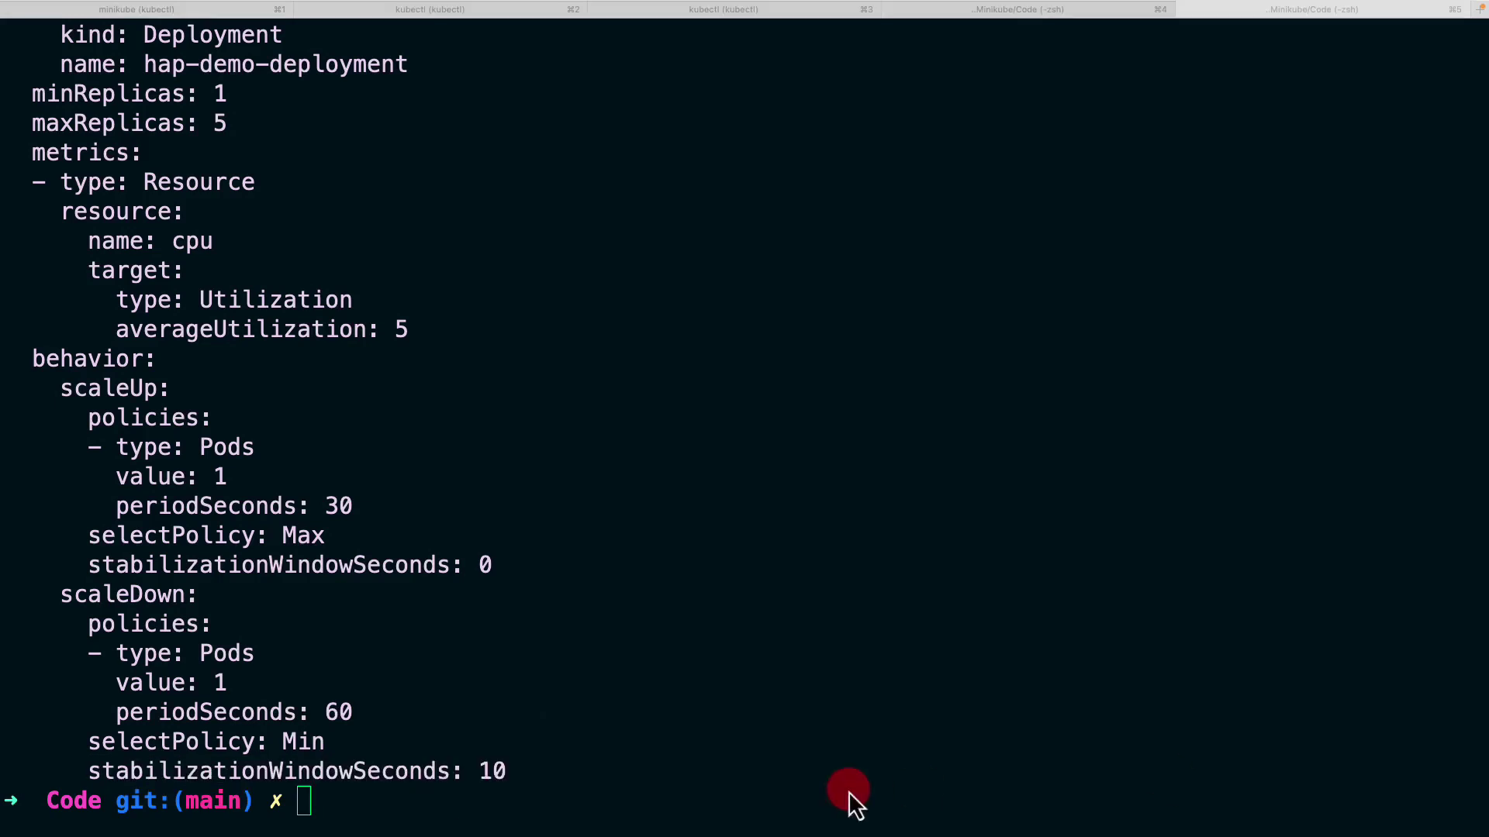
Step: Create the hpa-demo-cpu-autoscale autoscaler with kubectl apply -f hpa-behavior-demo.yaml
{"action": "type", "text": "kubectl apply -f  hpa-behavior-demo.yaml"}
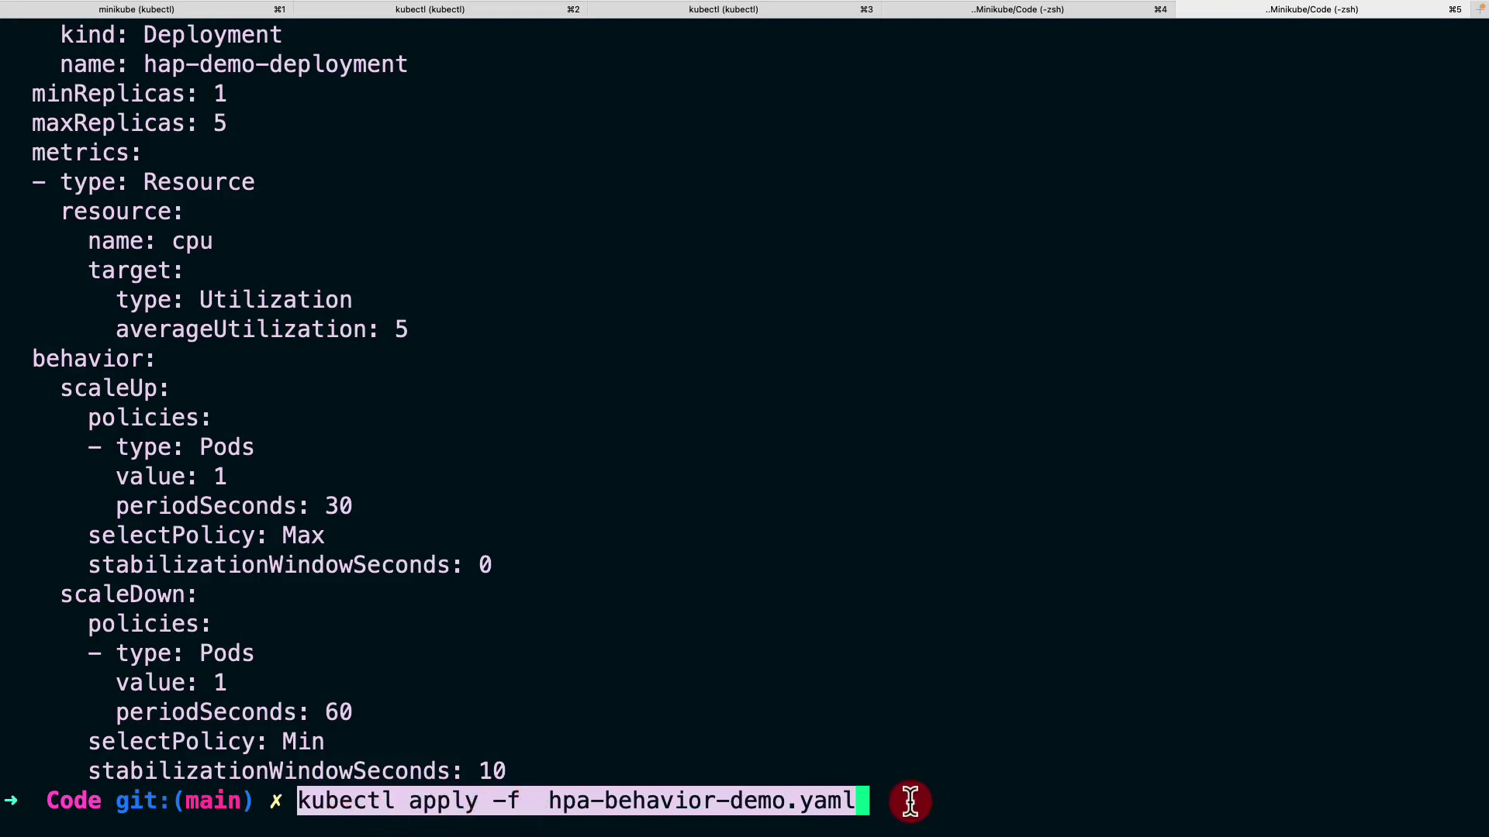
{"action": "key", "text": "Return"}
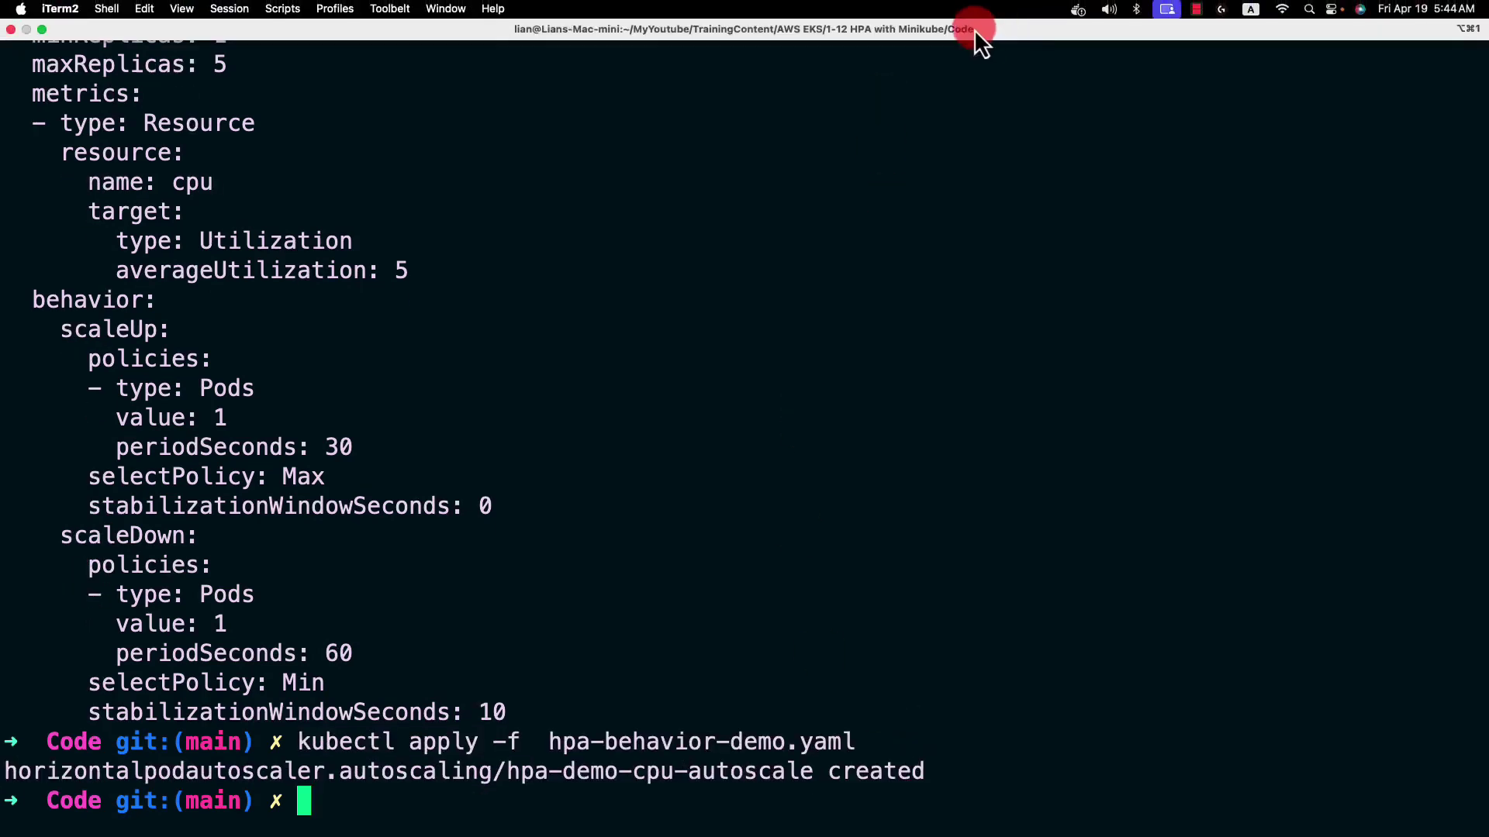
{"action": "type", "text": "ab -n 100000 -c 100 http://127.0.0.1/"}
Step: Start the ab load test and watch CPU hit 8%/5% as pods are added one at a time up to 5 replicas
{"action": "key", "text": "Return"}
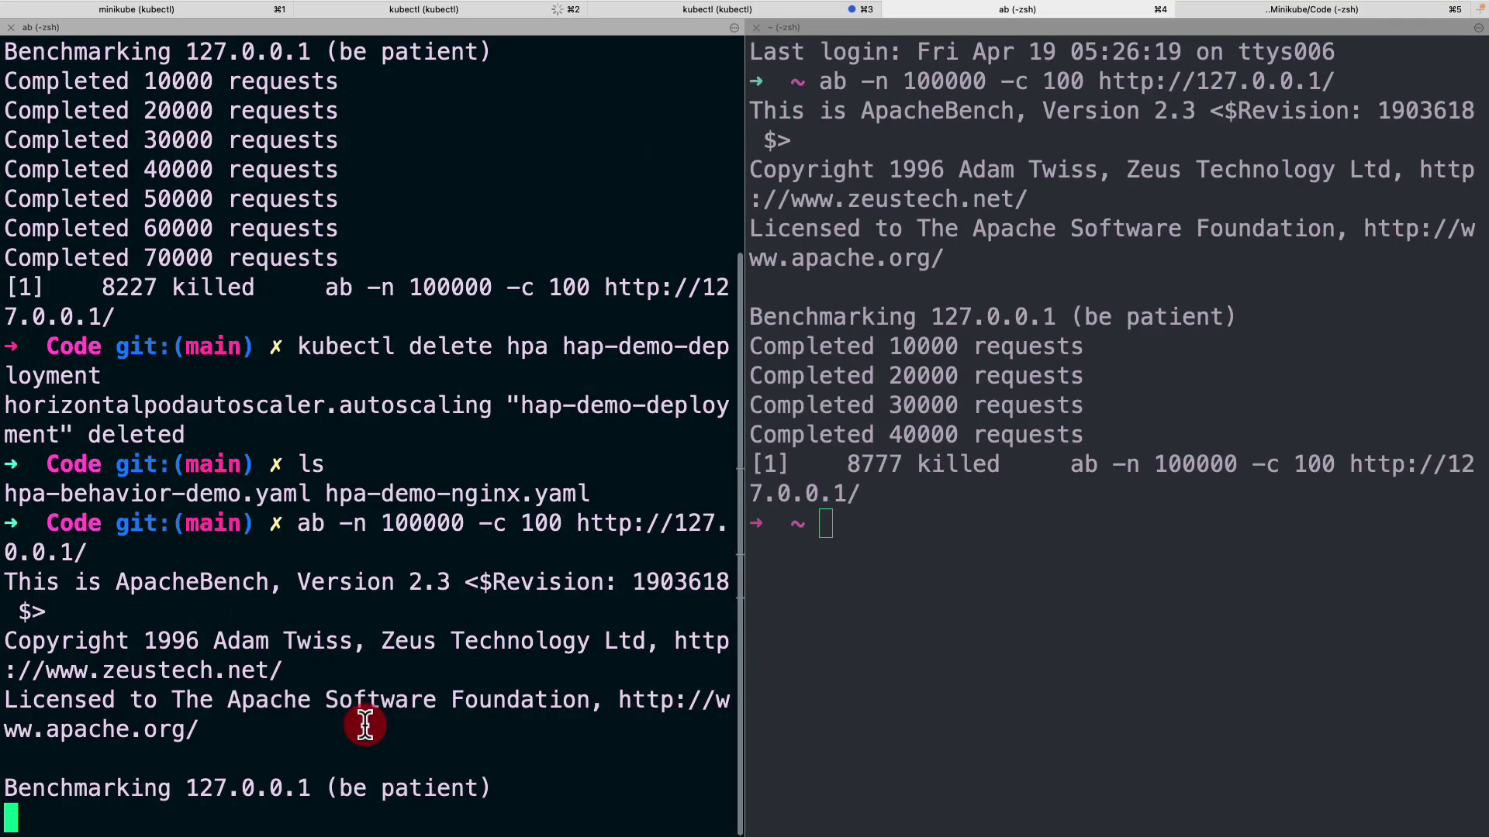
{"action": "left_click", "coordinate": [945, 536]}
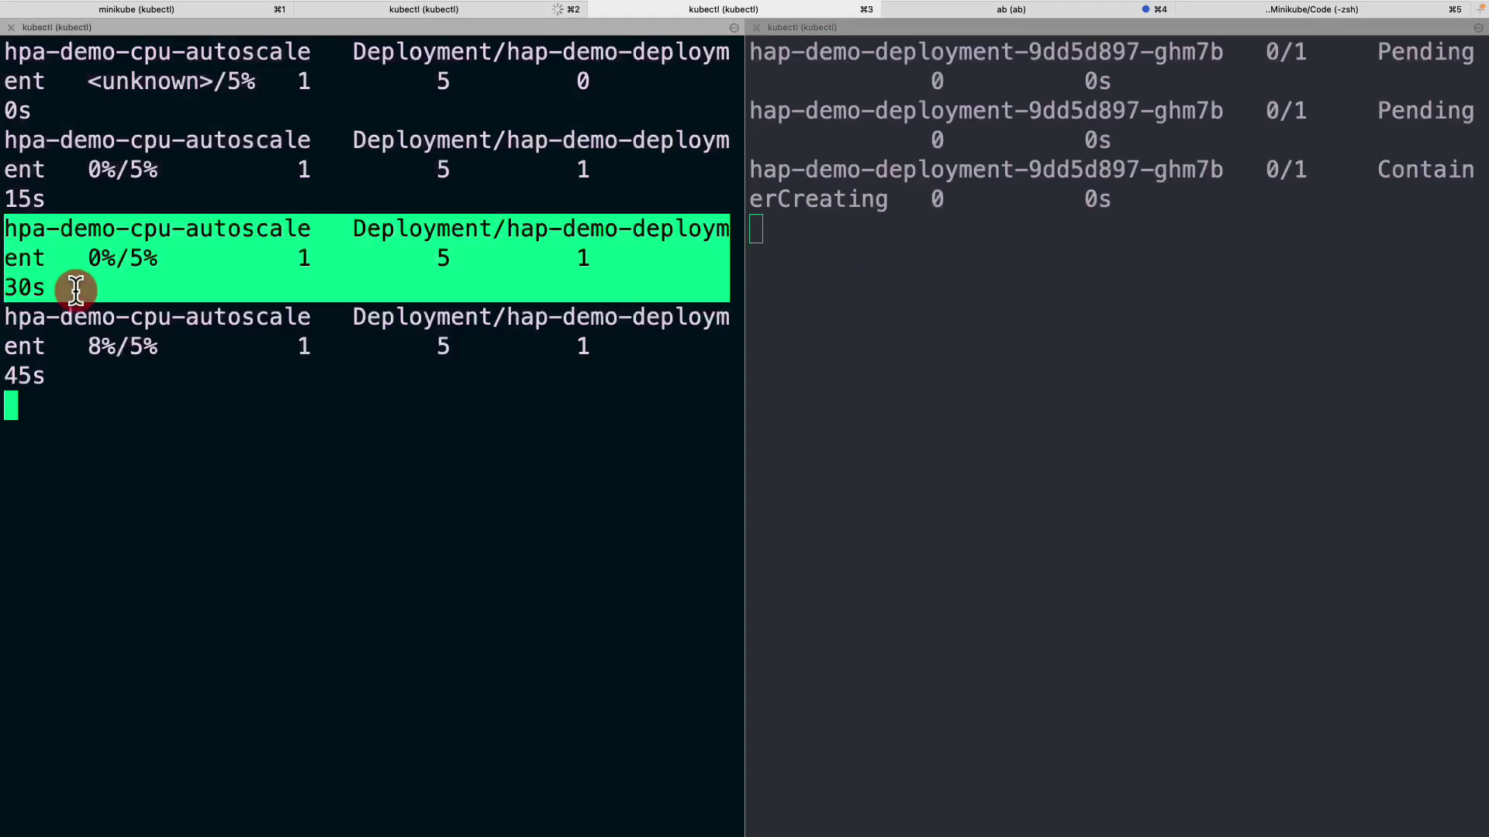
{"action": "left_click_drag", "start_coordinate": [87, 347], "coordinate": [169, 347]}
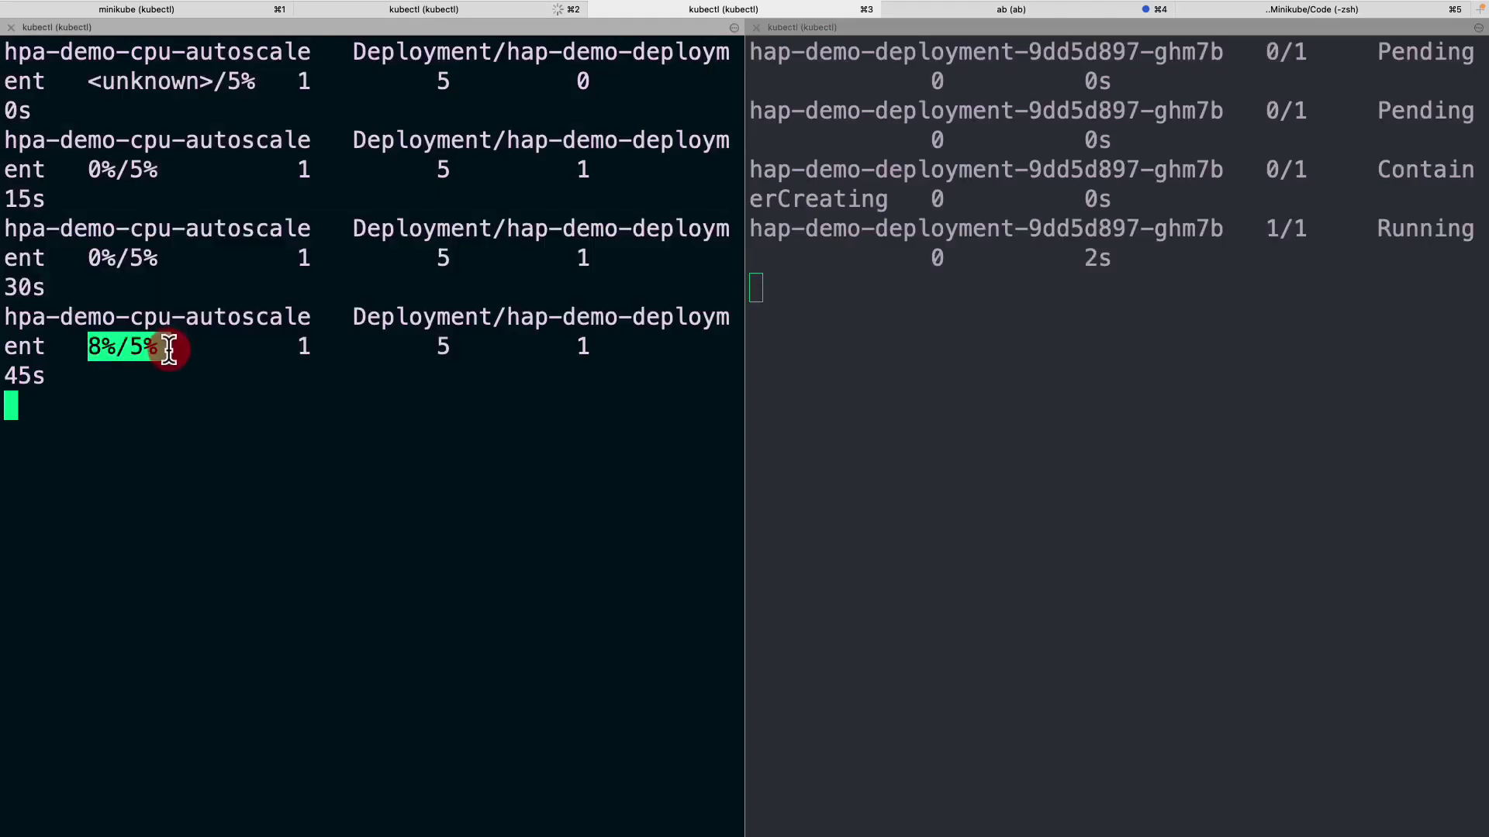
{"action": "double_click", "coordinate": [1117, 110]}
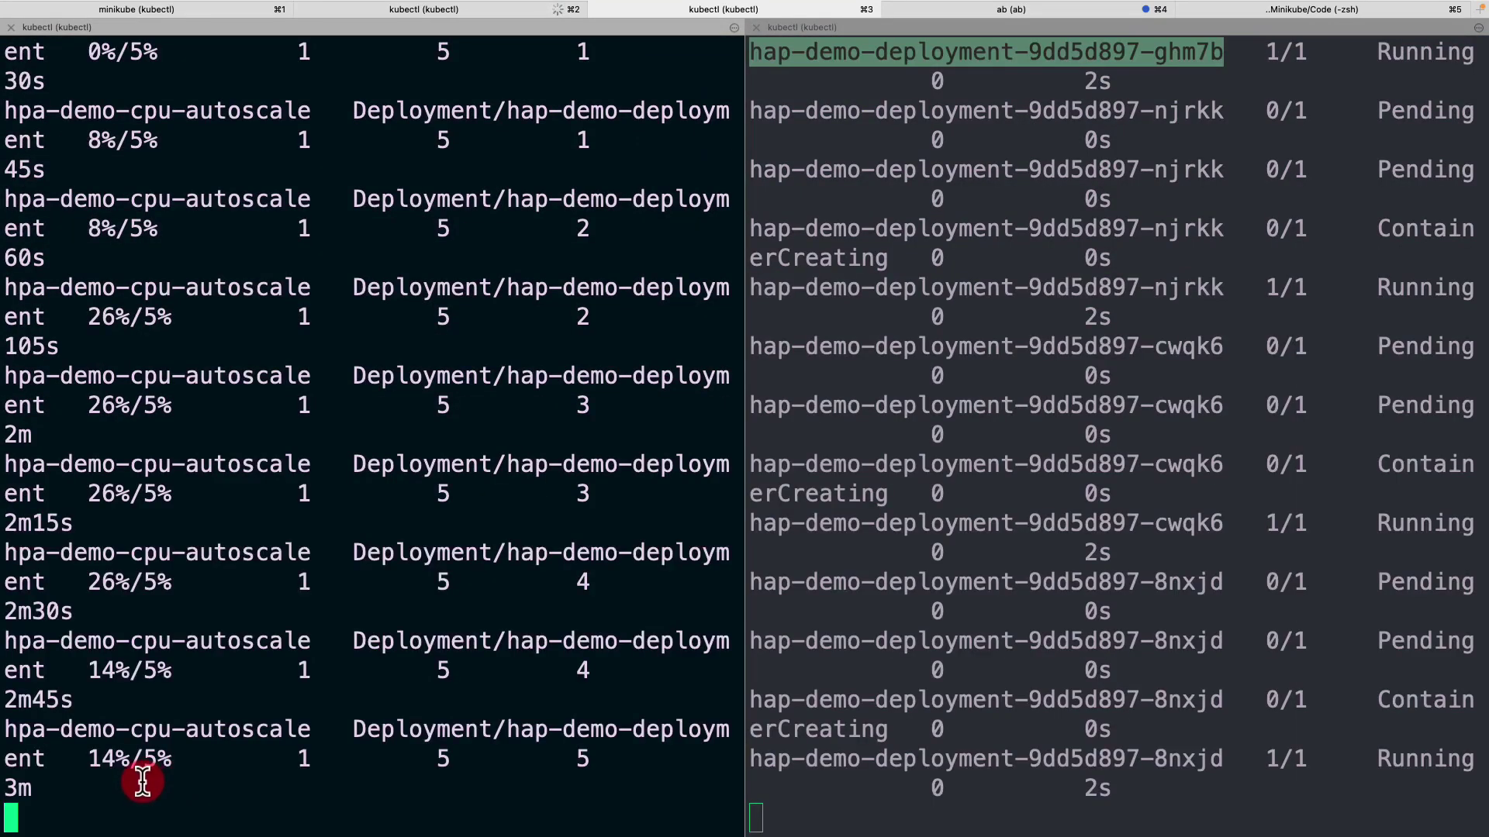
{"action": "double_click", "coordinate": [583, 758]}
Step: From the hotkey window, find both ab processes with ps and kill -9 each, then return to the load-test tab
{"action": "key", "text": "alt+space"}
{"action": "type", "text": "ps"}
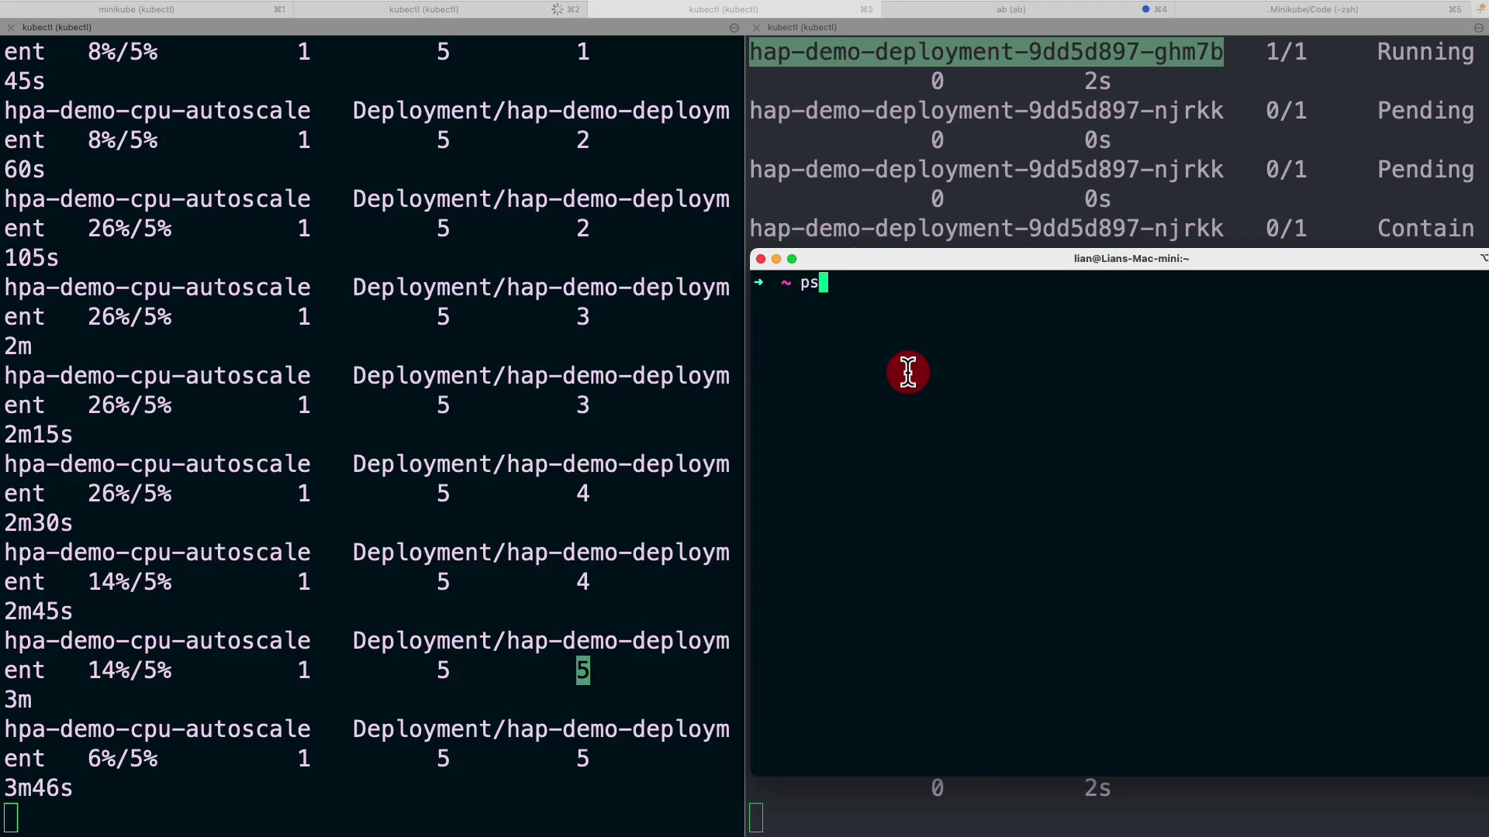
{"action": "key", "text": "Return"}
{"action": "type", "text": "kill -"}
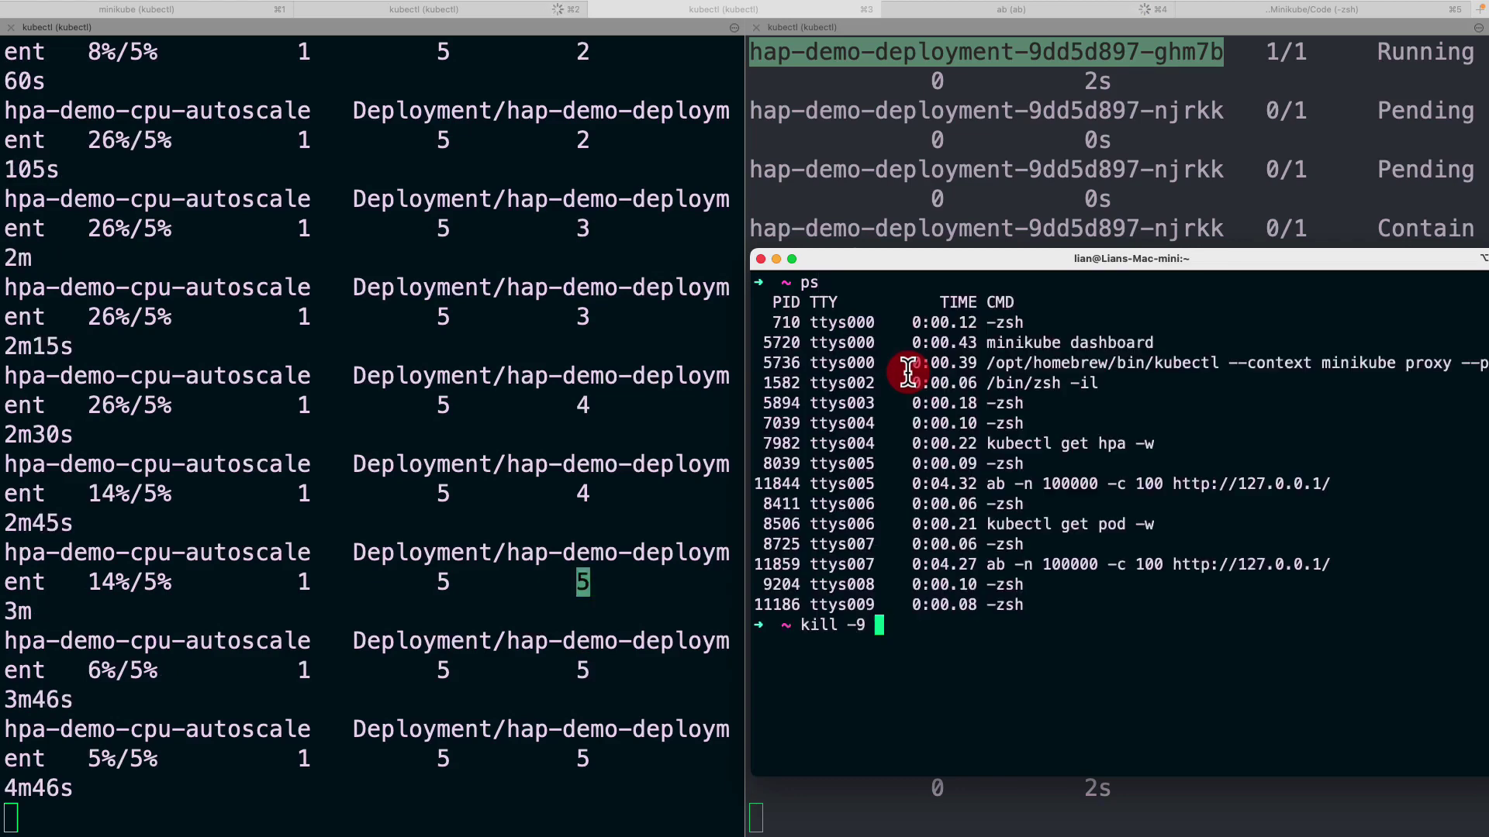
{"action": "type", "text": "9 11844"}
{"action": "key", "text": "Return"}
{"action": "key", "text": "Up"}
{"action": "key", "text": "BackSpace"}
{"action": "key", "text": "BackSpace"}
{"action": "key", "text": "BackSpace"}
{"action": "type", "text": "11859"}
{"action": "key", "text": "Return"}
{"action": "key", "text": "super+4"}
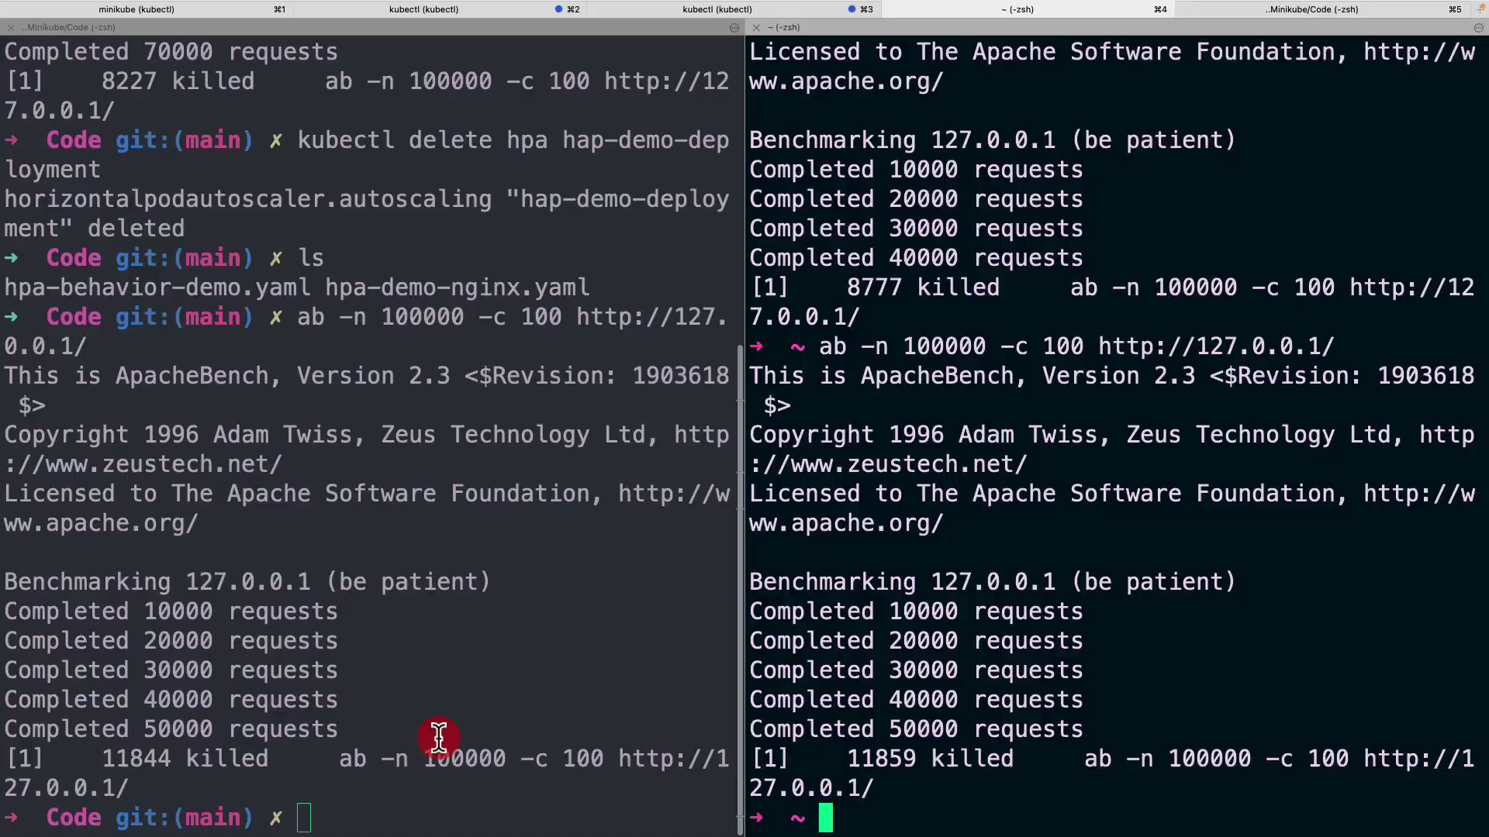
Step: Return to the kubectl get hpa -w tab to watch replicas scale down gradually
{"action": "key", "text": "super+2"}
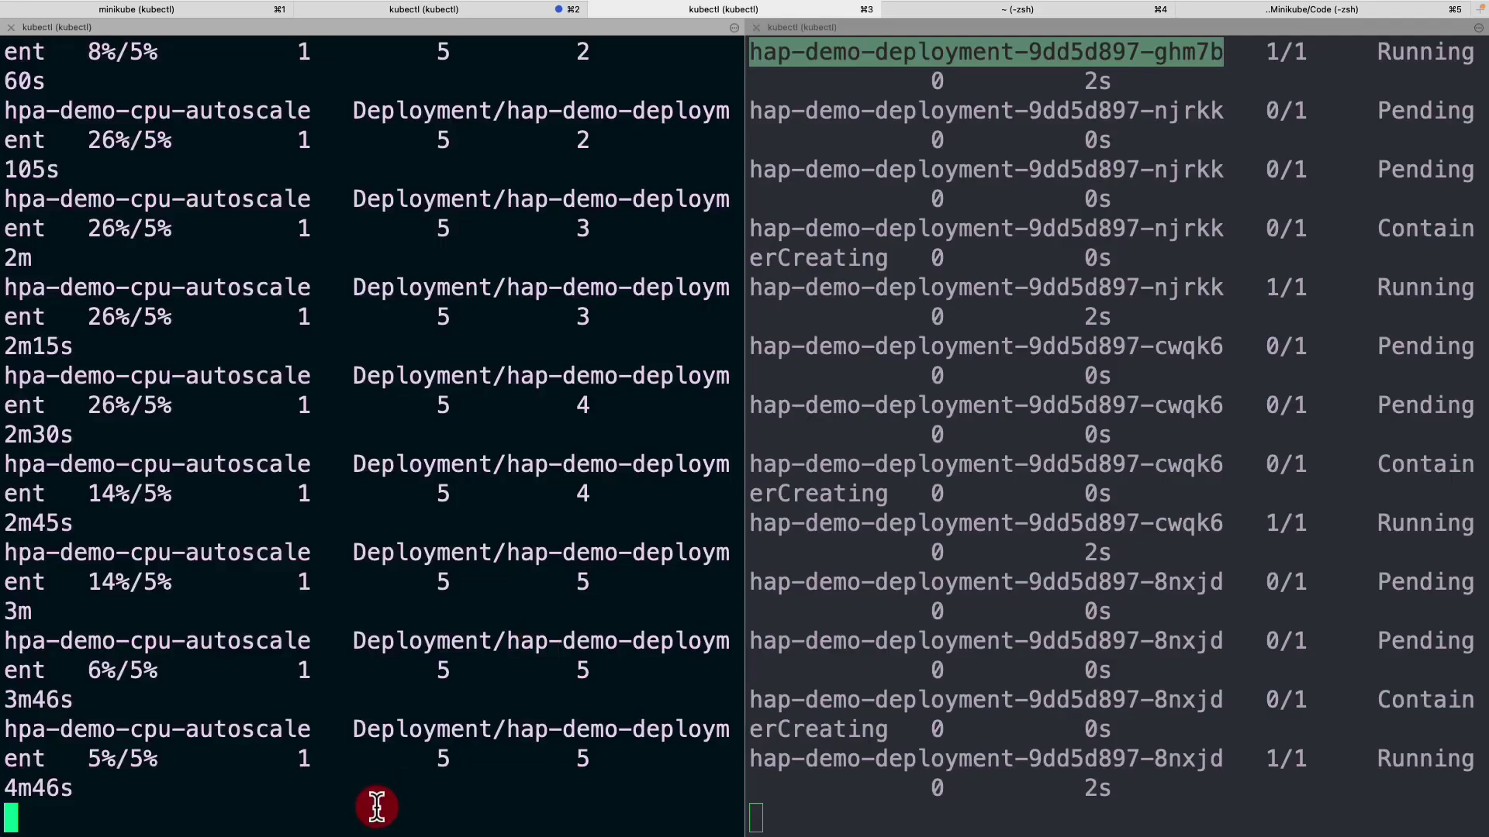